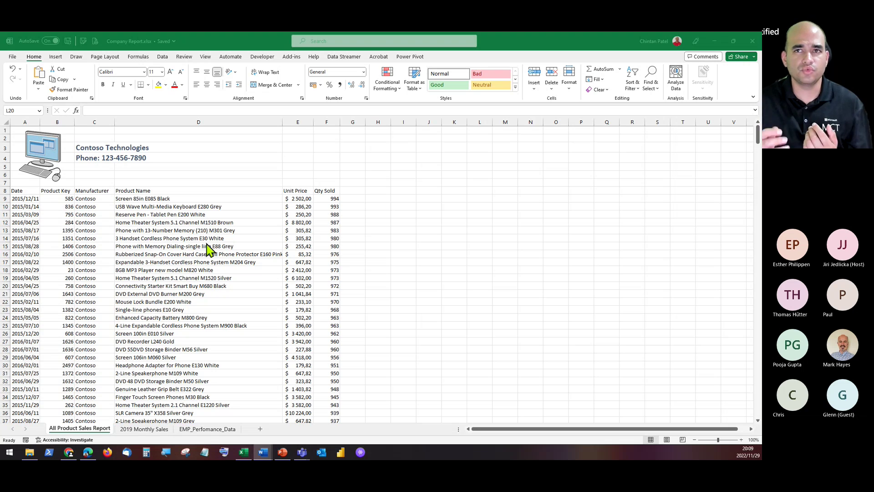
# Convert the product sales data on the All Product Sales Report sheet into a table, using its existing header row.
pyautogui.click(164, 223)
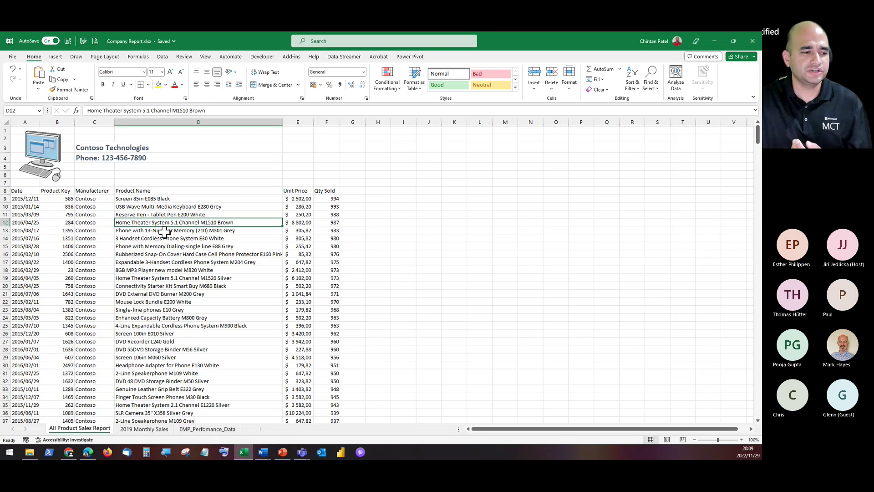
pyautogui.click(56, 56)
pyautogui.click(76, 78)
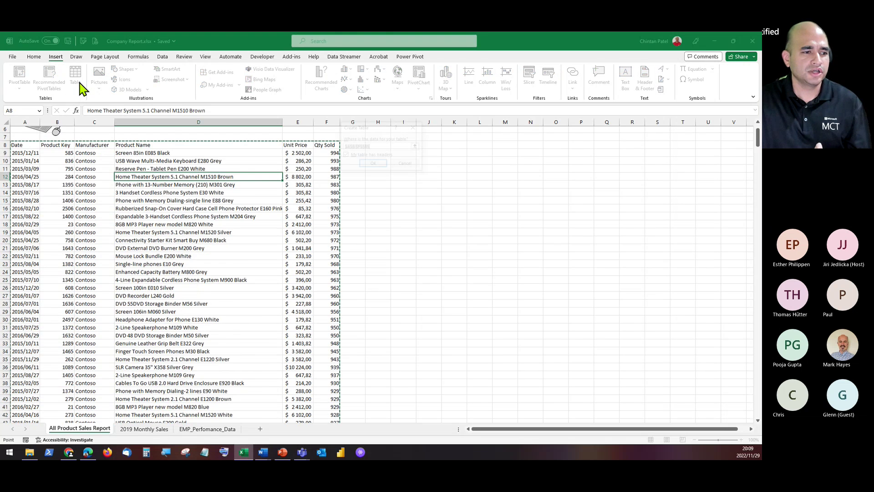
pyautogui.click(376, 170)
pyautogui.scroll(3, 345, 181)
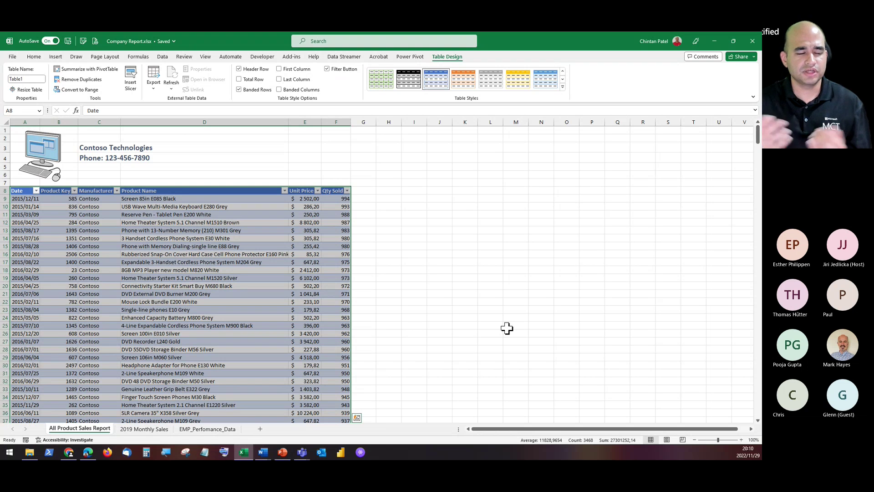
pyautogui.click(507, 328)
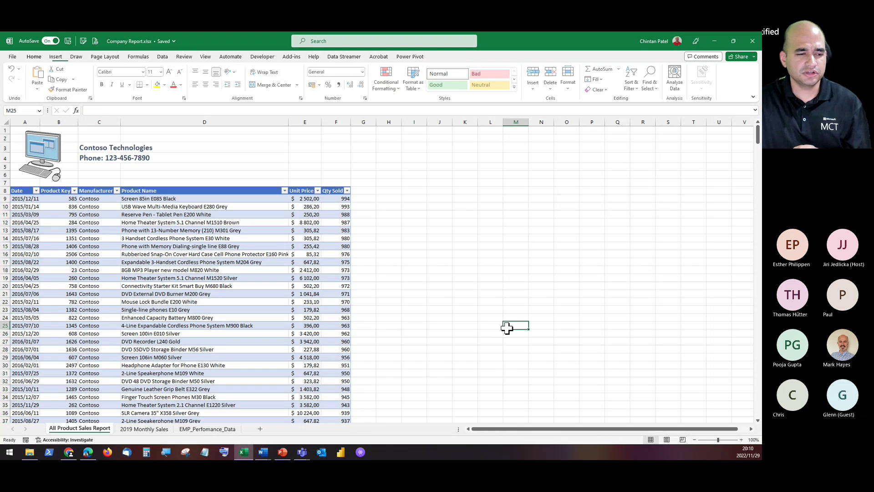
# Apply the medium table style with a green header and grey banded rows to the product sales table.
pyautogui.click(273, 247)
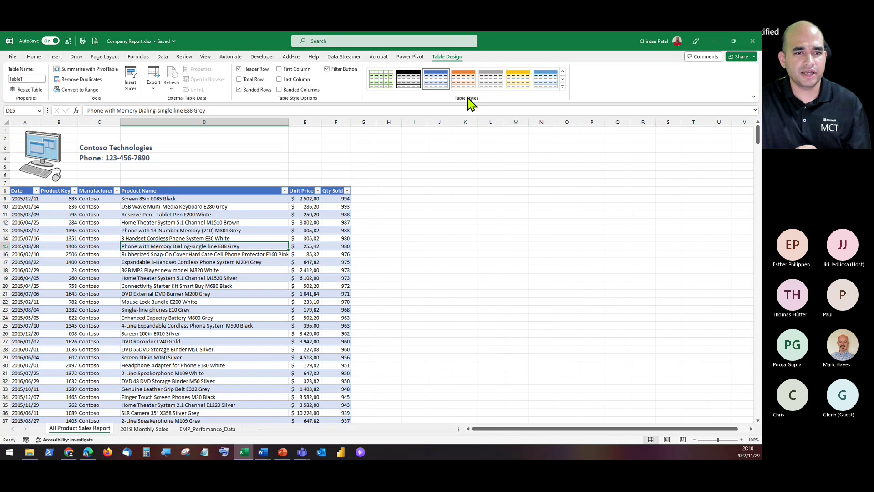
pyautogui.click(564, 87)
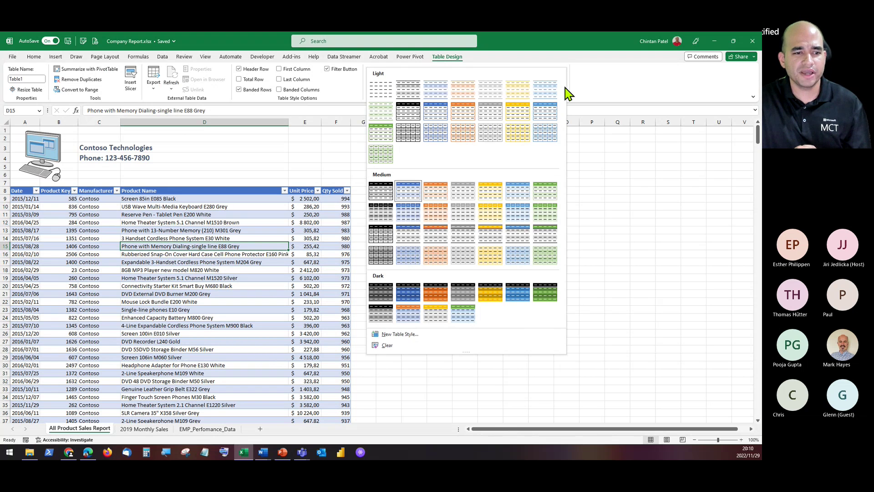
pyautogui.click(549, 233)
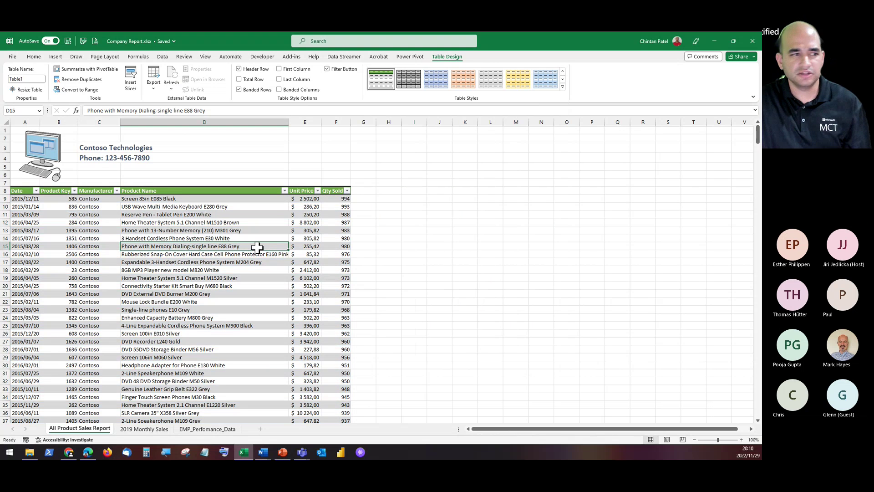
# Rename the product sales table as Technology_Inventory.
pyautogui.click(40, 79)
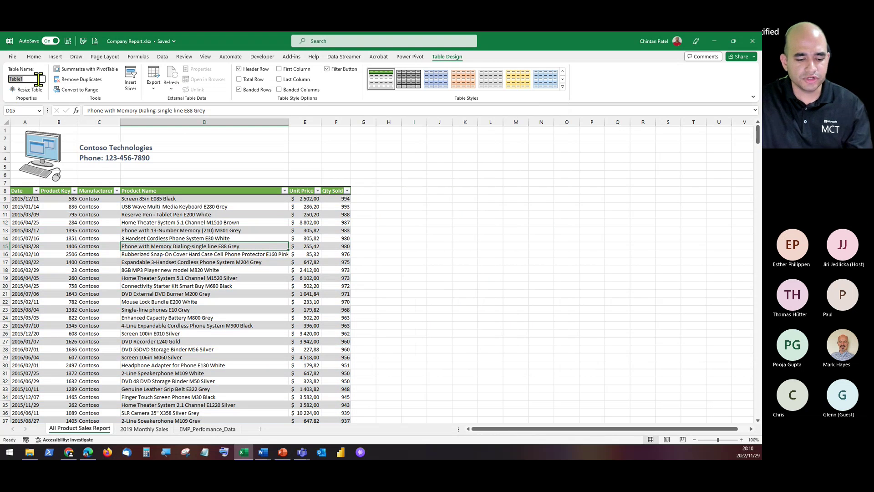
pyautogui.write('Technology')
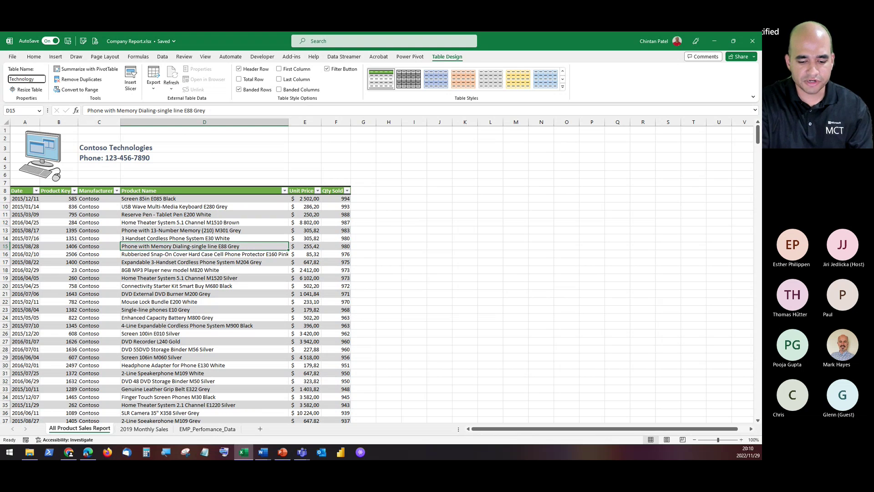
pyautogui.write('_Inven')
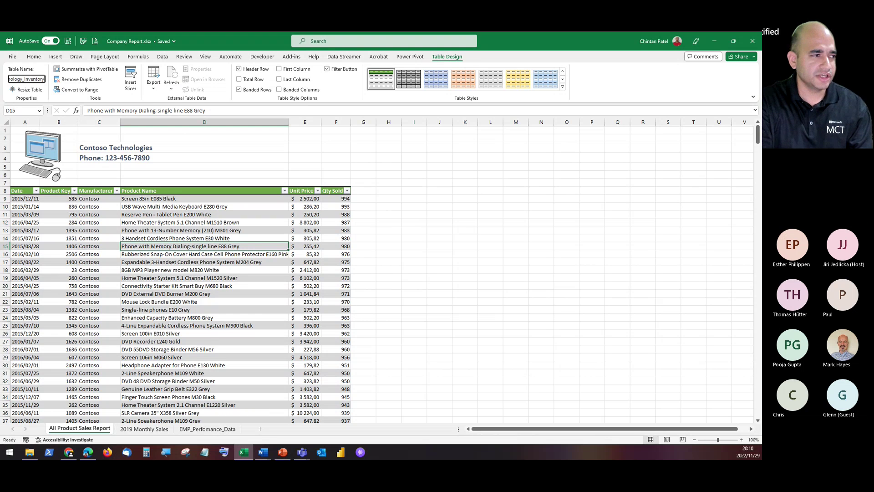
pyautogui.write('tory')
pyautogui.press('Return')
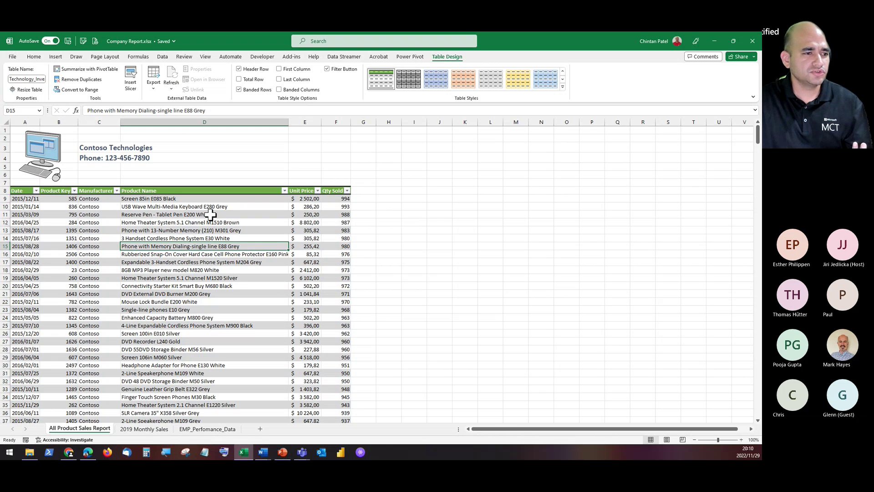
# Add a total row to the table and use Sum for the Qty Sold column.
pyautogui.click(259, 84)
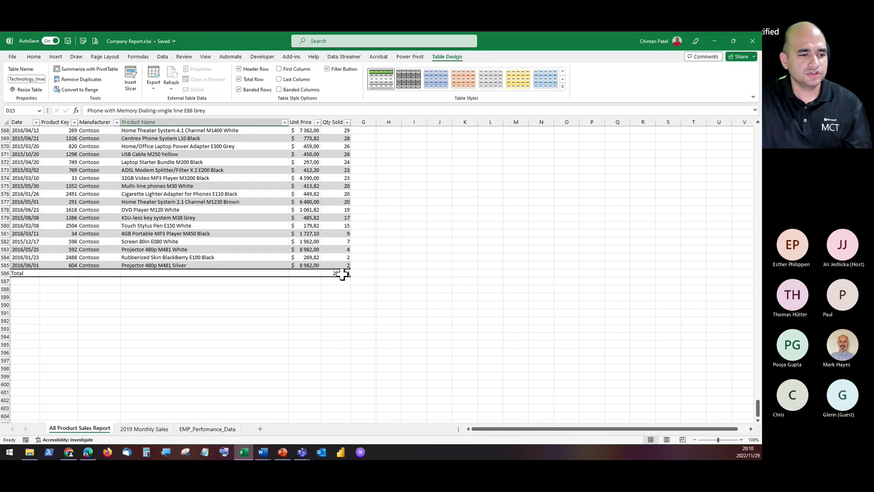
pyautogui.click(341, 274)
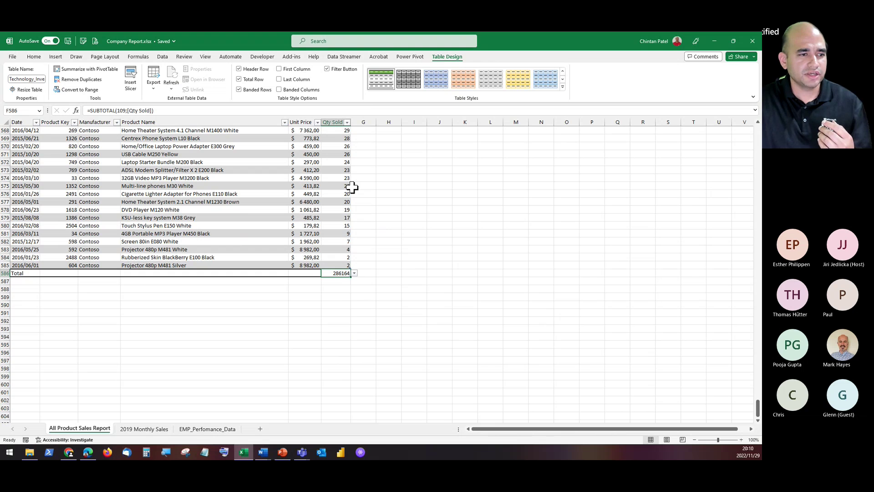
pyautogui.click(354, 273)
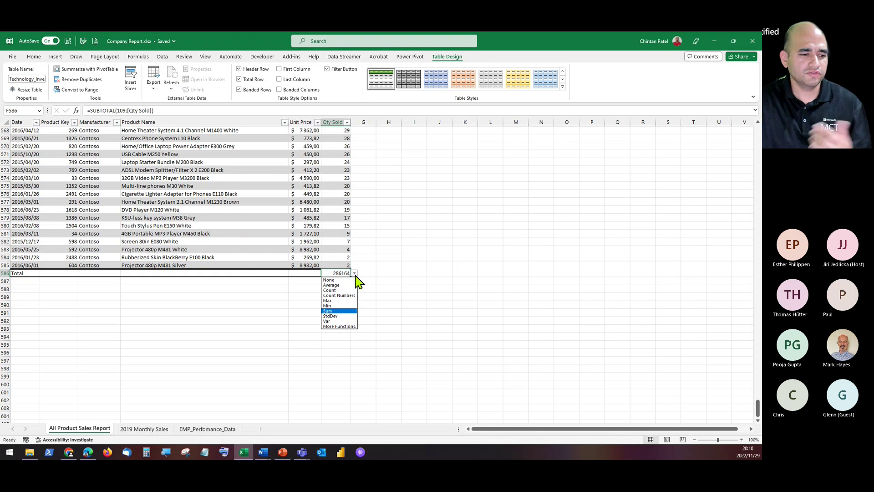
pyautogui.click(336, 311)
# Try the Count, Max and Min functions in the Qty Sold total cell and set it back to Sum.
pyautogui.click(354, 274)
pyautogui.click(339, 290)
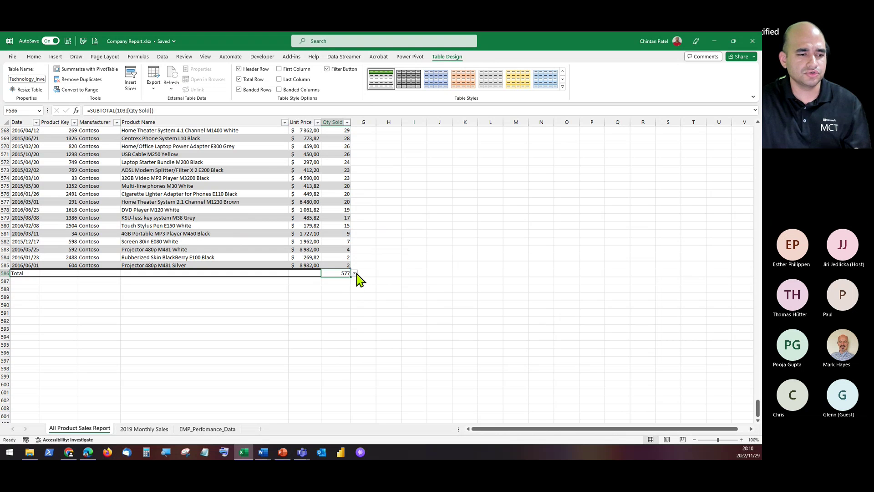
pyautogui.click(355, 273)
pyautogui.click(345, 306)
pyautogui.click(354, 273)
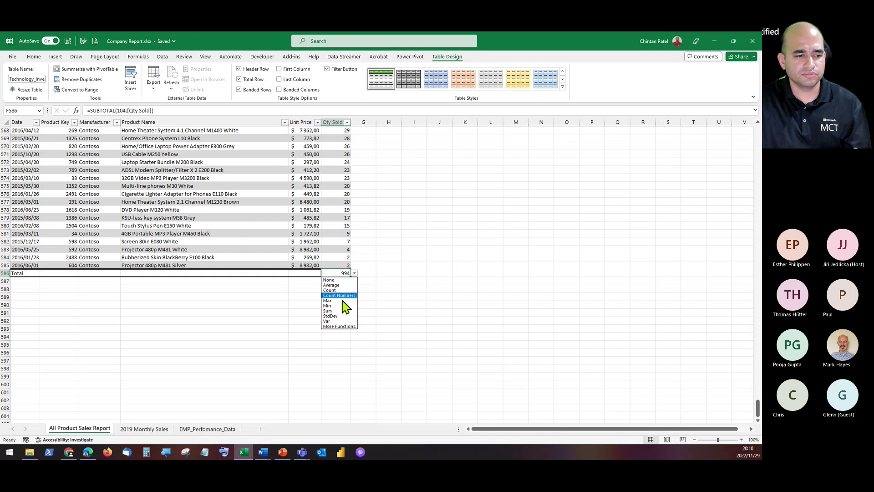
pyautogui.click(337, 306)
pyautogui.click(354, 273)
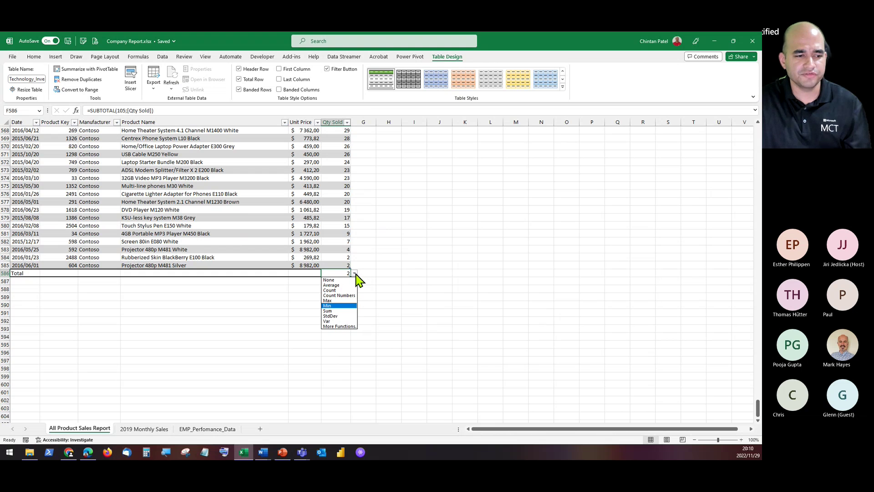
pyautogui.click(339, 311)
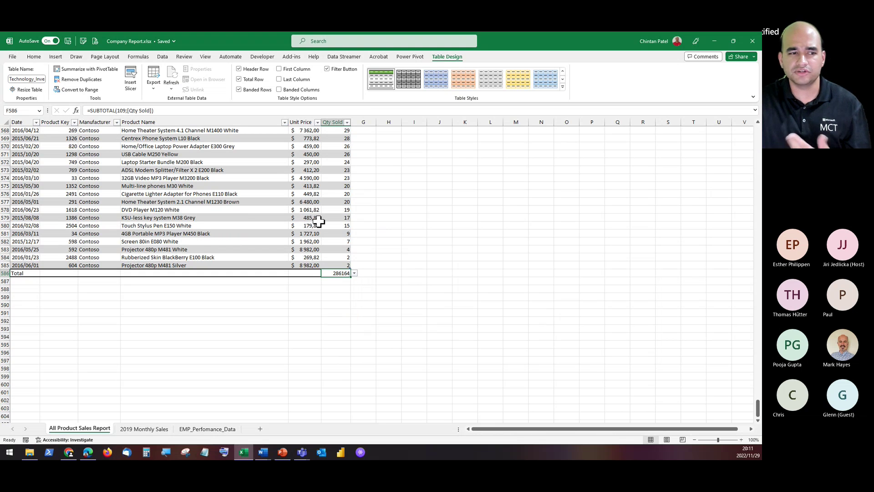
pyautogui.scroll(20, 259, 220)
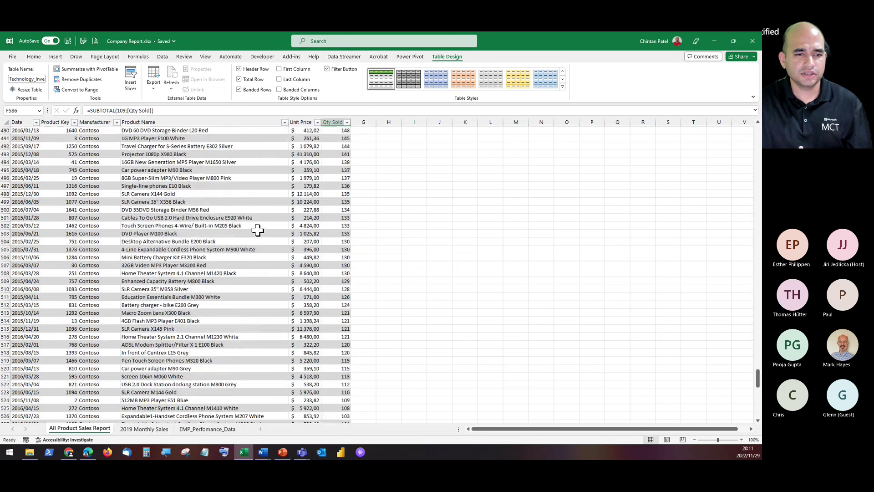
pyautogui.scroll(4, 257, 230)
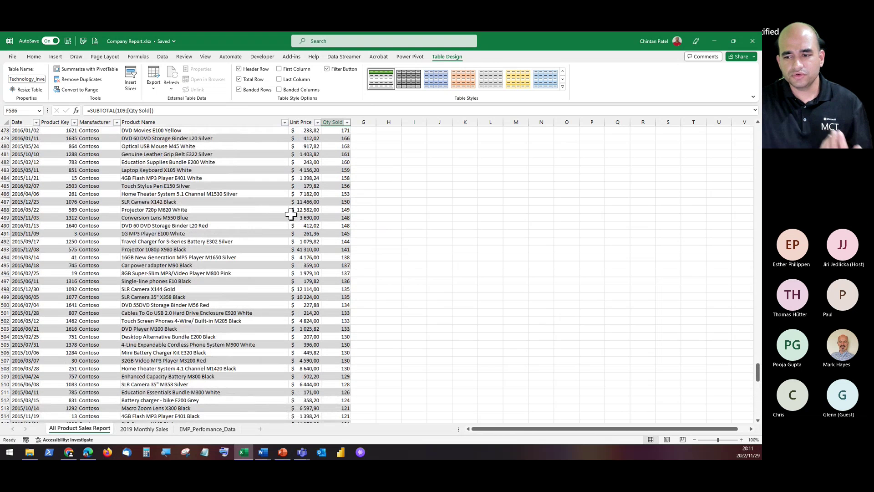
pyautogui.moveTo(747, 366); pyautogui.dragTo(710, 114)
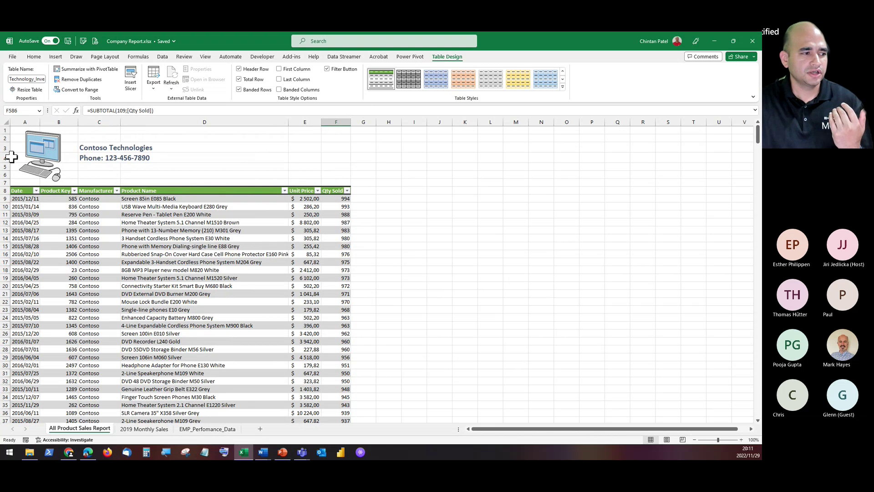
pyautogui.moveTo(5, 182); pyautogui.dragTo(5, 125)
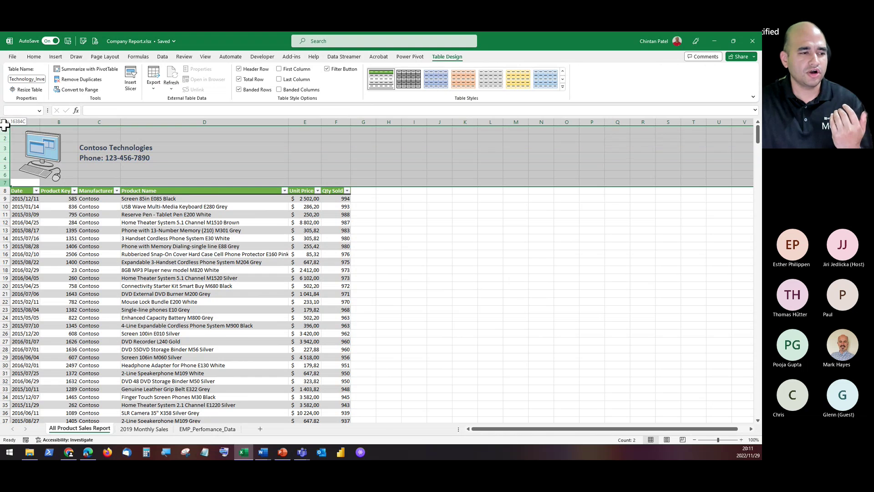
pyautogui.click(513, 254)
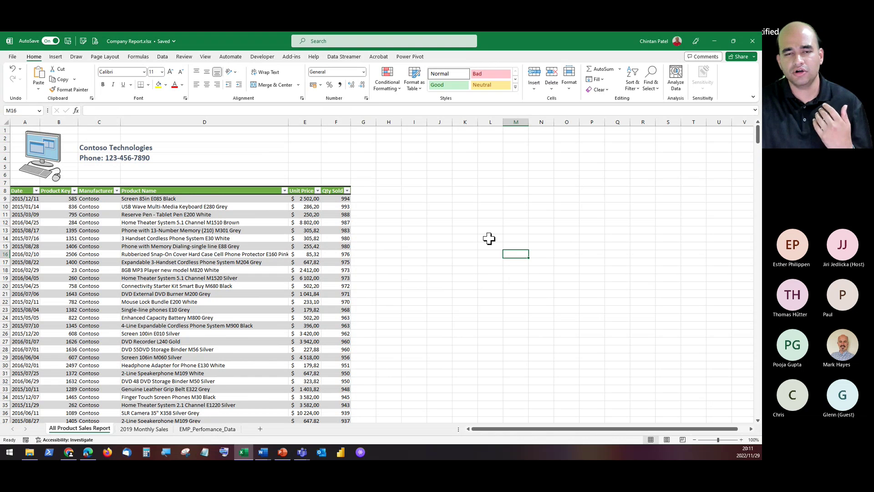
# Try setting rows $1:$8 as print titles repeated at the top of each page, and discard the page setup.
pyautogui.click(118, 60)
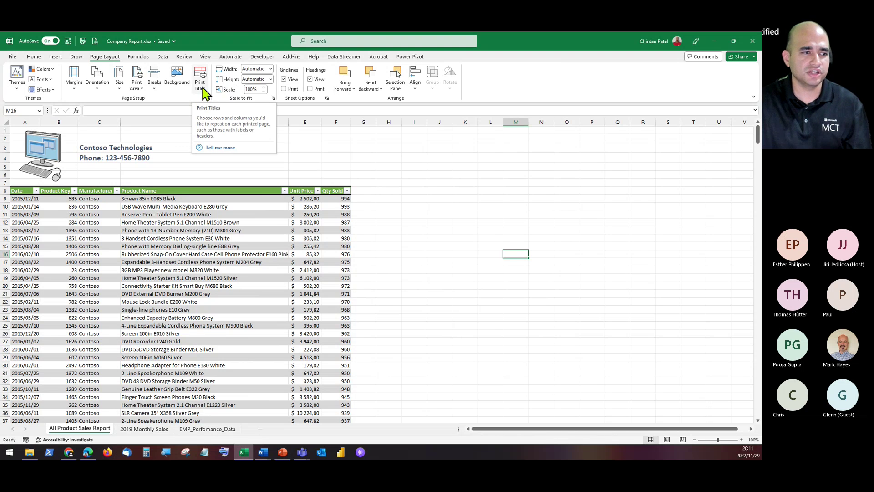
pyautogui.click(204, 86)
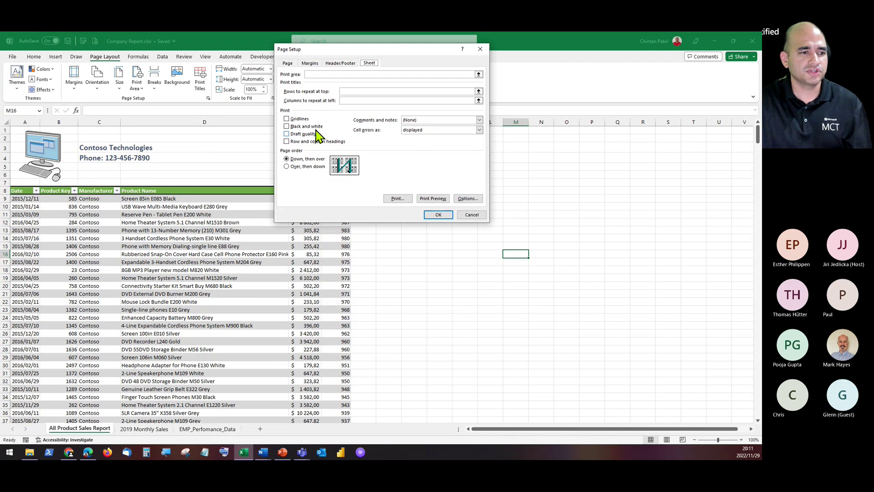
pyautogui.click(352, 91)
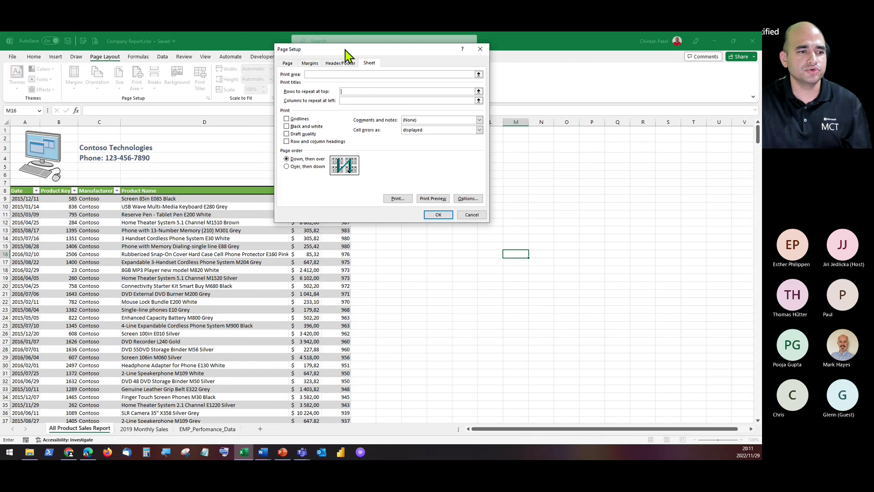
pyautogui.moveTo(346, 55); pyautogui.dragTo(432, 74)
pyautogui.moveTo(4, 190); pyautogui.dragTo(4, 131)
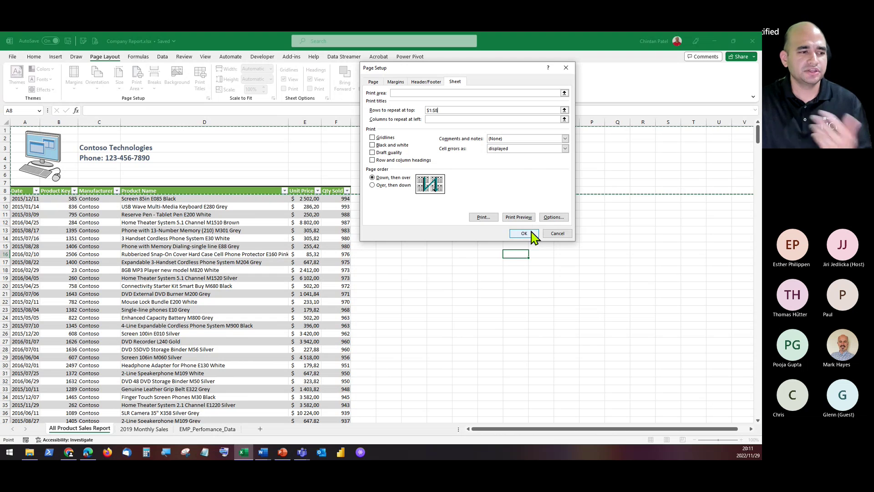
pyautogui.click(561, 240)
pyautogui.click(559, 235)
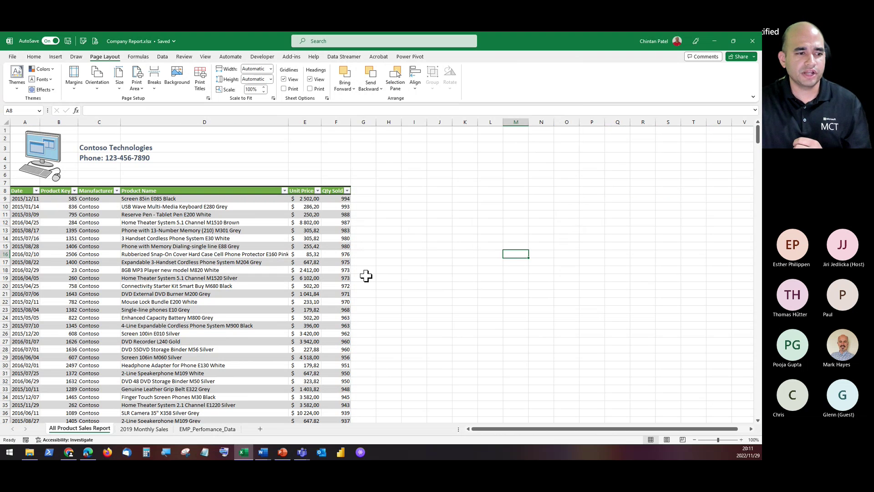
# Examine how the table's column headers are displayed further down the sheet with a table cell selected.
pyautogui.scroll(-11, 357, 280)
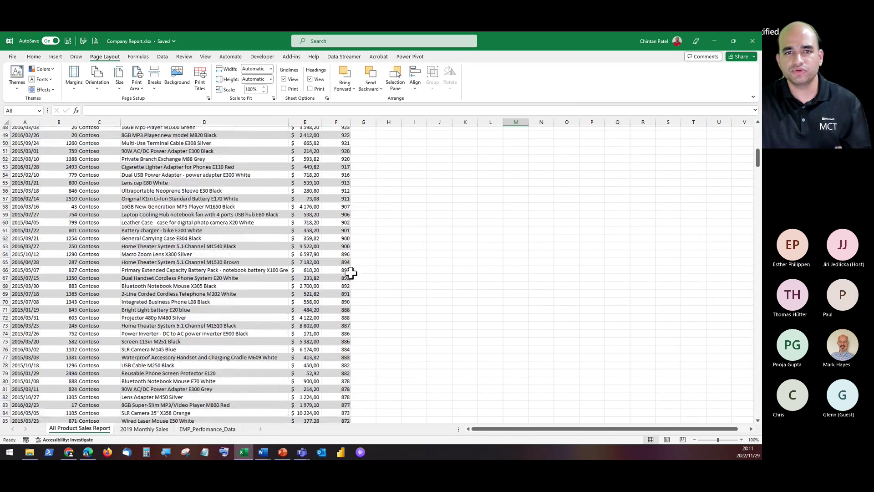
pyautogui.scroll(-1, 319, 278)
pyautogui.click(264, 279)
pyautogui.scroll(-5, 264, 277)
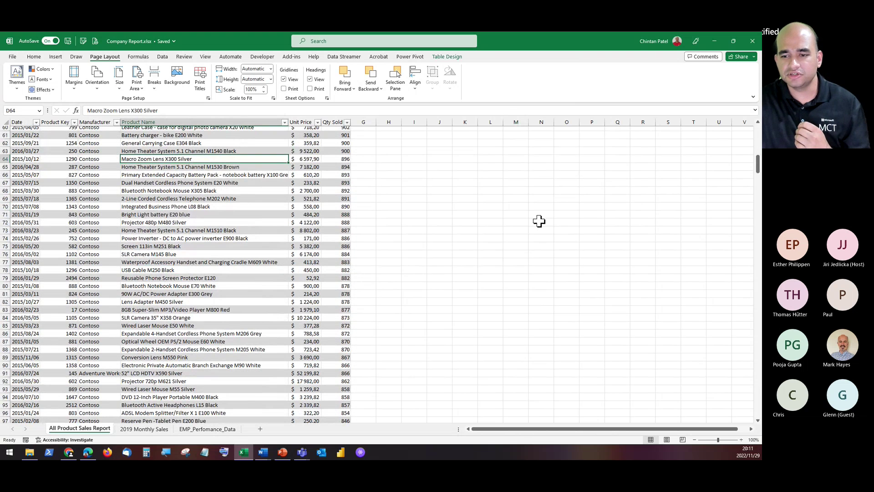
pyautogui.scroll(20, 512, 258)
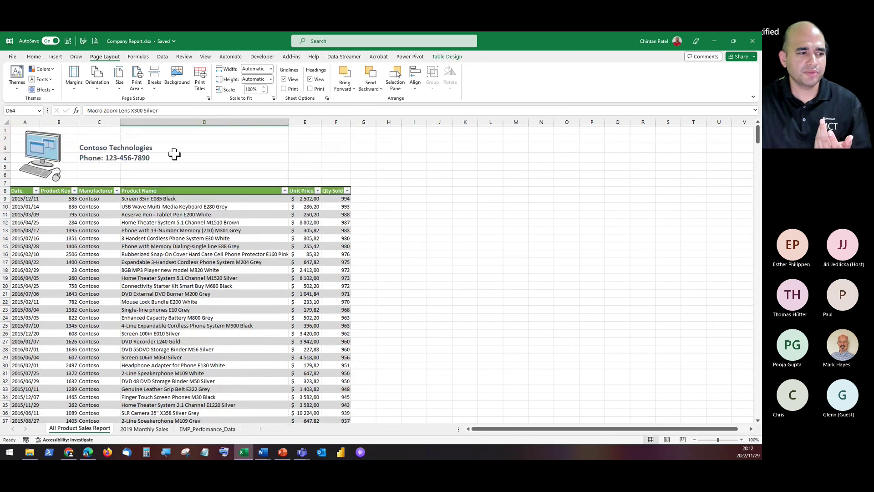
# Merge the company name and phone heading cells C3:D4 using Merge Across.
pyautogui.moveTo(100, 146); pyautogui.dragTo(282, 148)
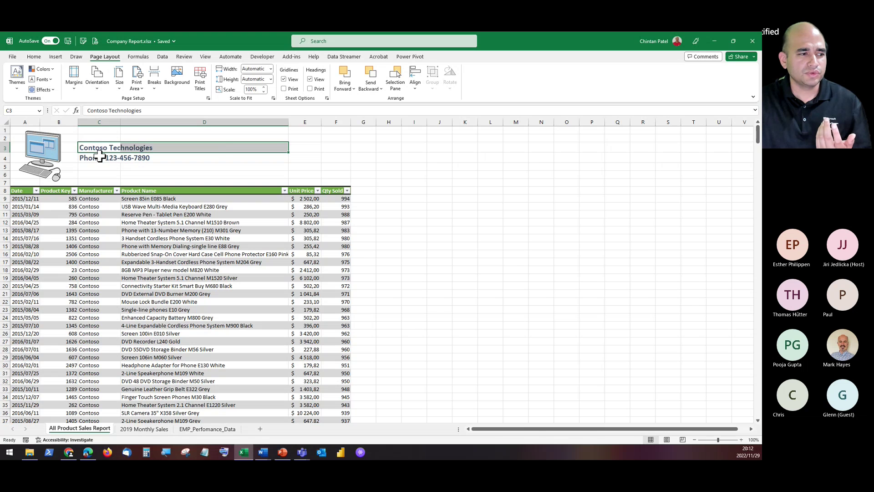
pyautogui.keyDown('shift'); pyautogui.click(283, 155); pyautogui.keyUp('shift')
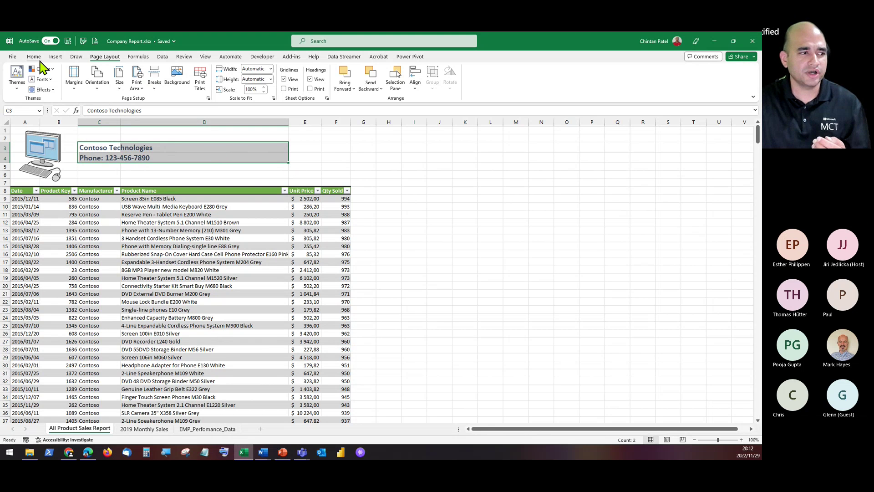
pyautogui.click(33, 56)
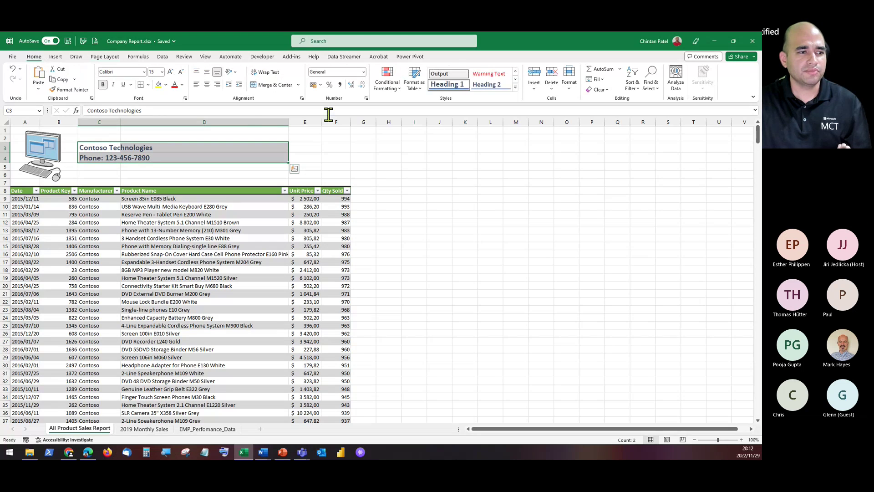
pyautogui.click(298, 85)
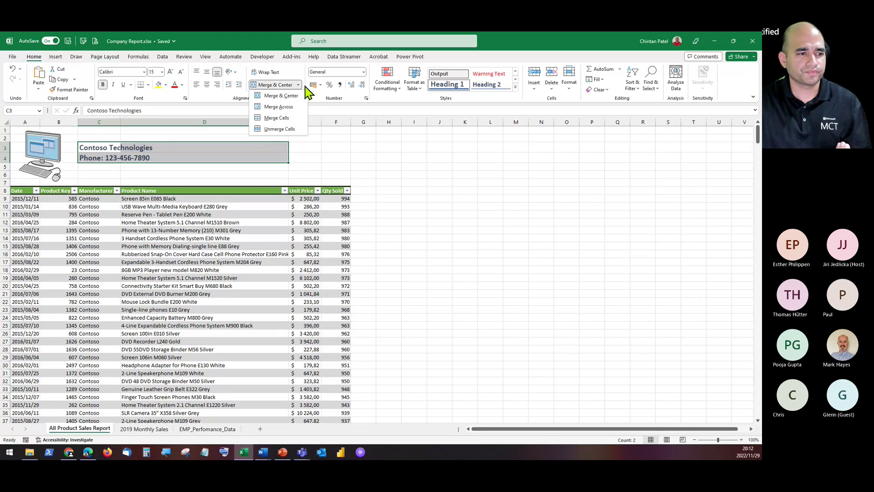
pyautogui.click(285, 108)
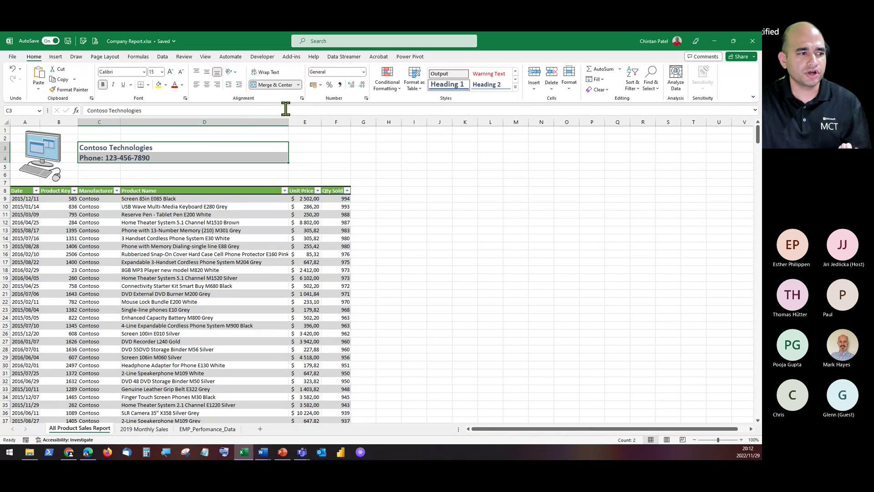
pyautogui.click(141, 164)
pyautogui.click(235, 146)
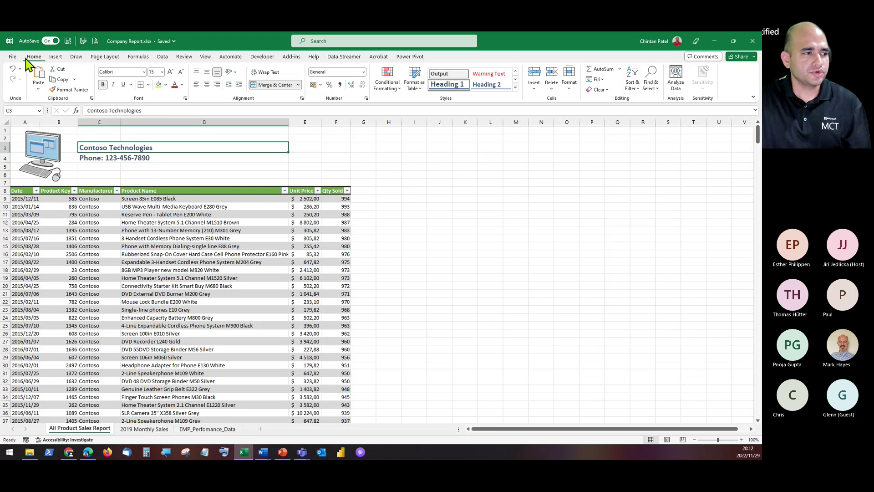
# Examine the file types available for exporting the workbook.
pyautogui.click(14, 57)
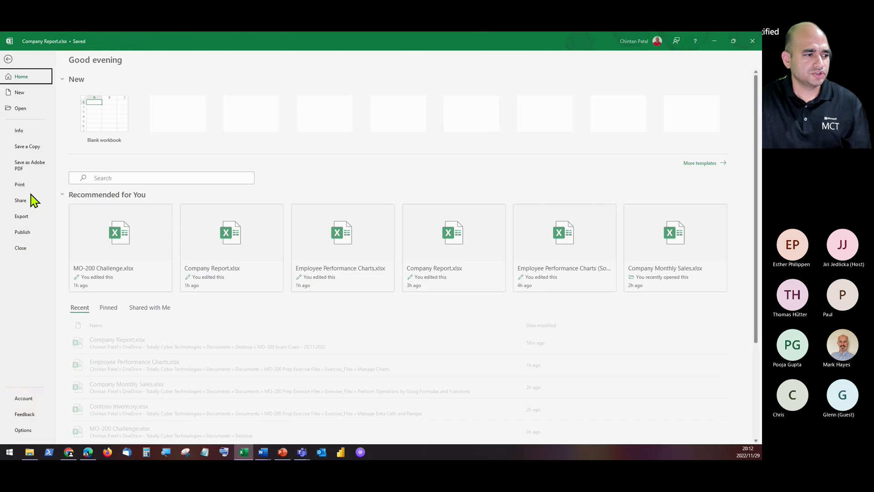
pyautogui.click(26, 217)
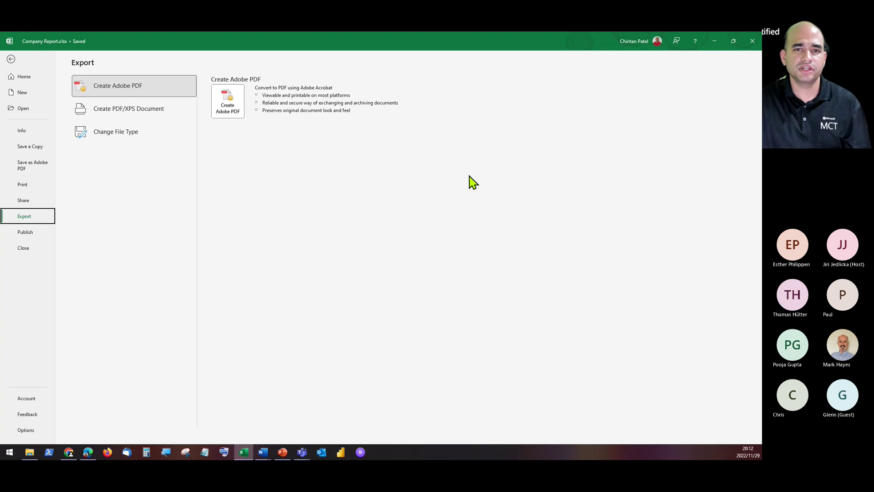
pyautogui.click(133, 143)
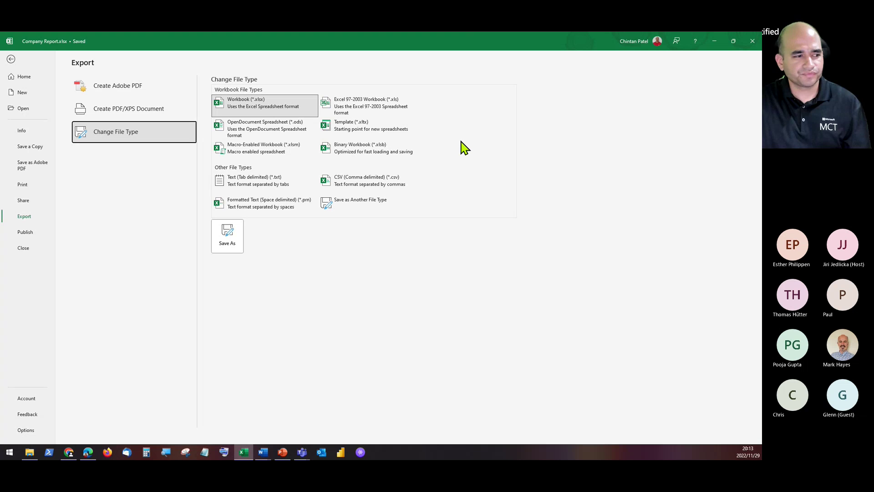
# Choose Microsoft Print to PDF as the printer for the sheet, keeping Print Active Sheets.
pyautogui.click(34, 186)
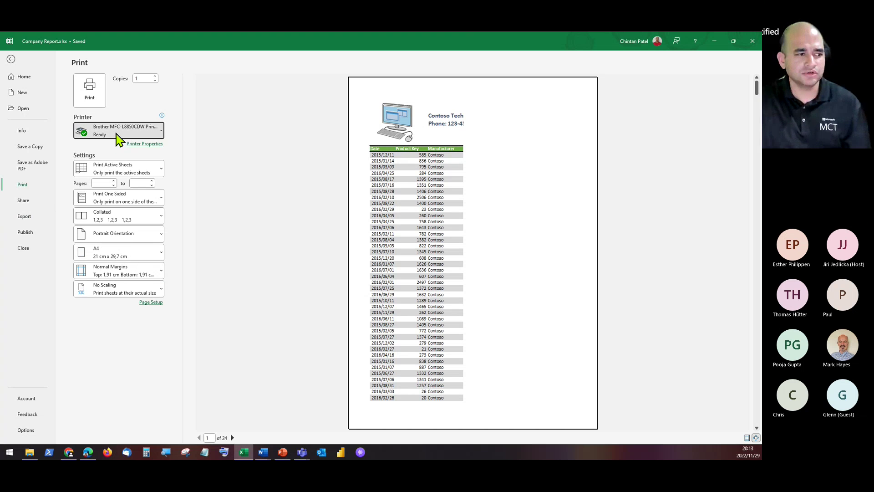
pyautogui.click(117, 133)
pyautogui.click(137, 246)
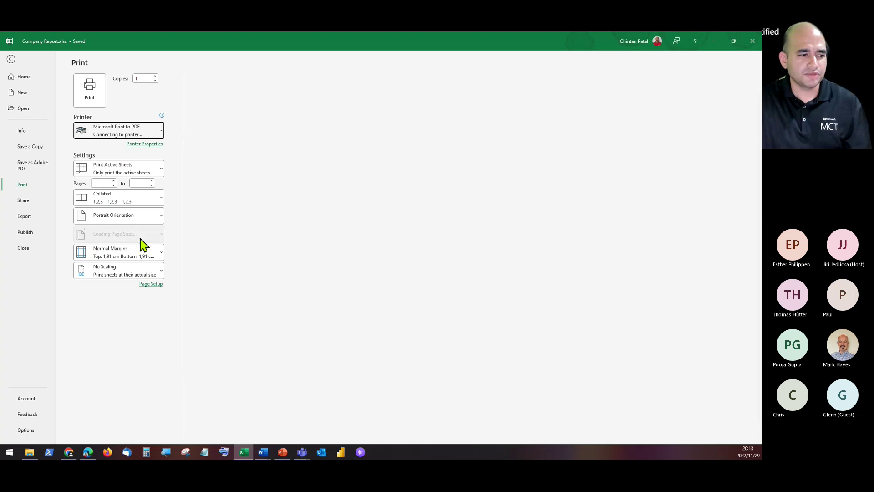
pyautogui.click(145, 172)
pyautogui.click(272, 157)
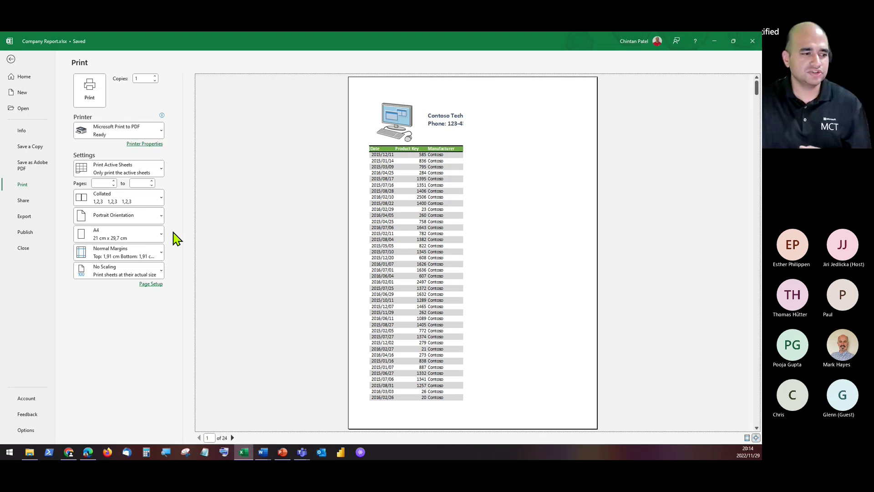
# Set the printout to Landscape Orientation with Fit All Columns on One Page, and check the first two preview pages.
pyautogui.click(142, 218)
pyautogui.click(138, 255)
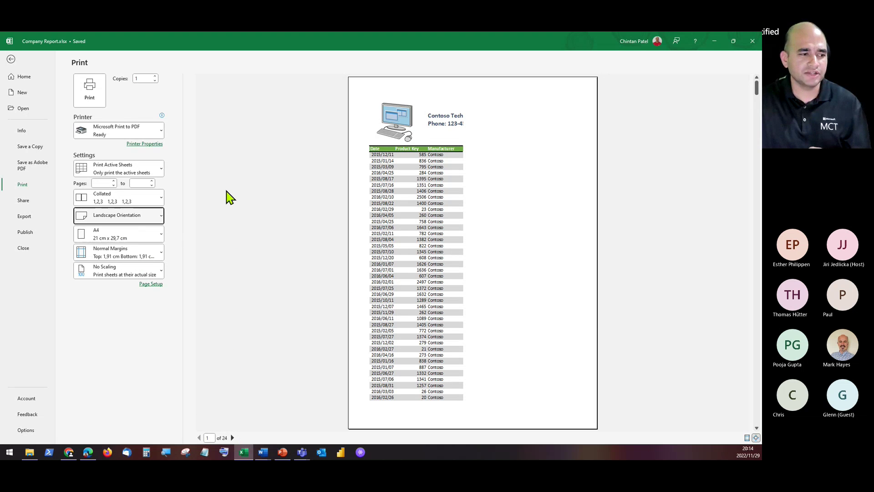
pyautogui.click(125, 272)
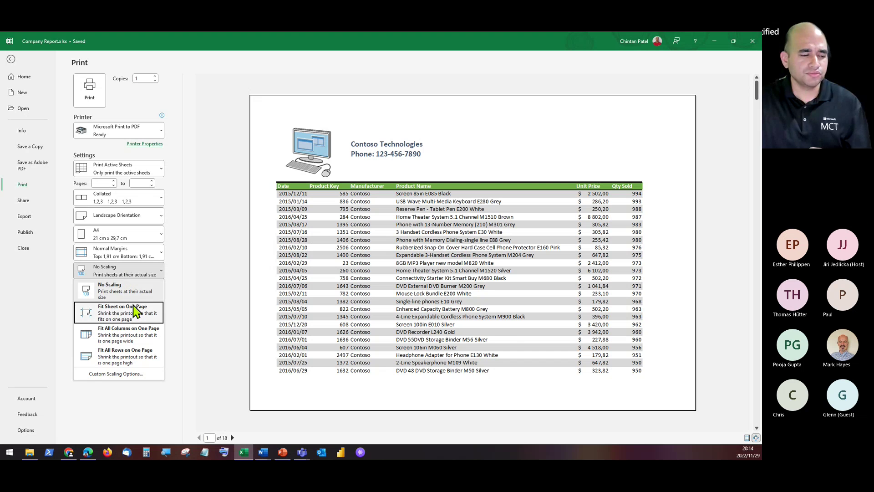
pyautogui.click(142, 337)
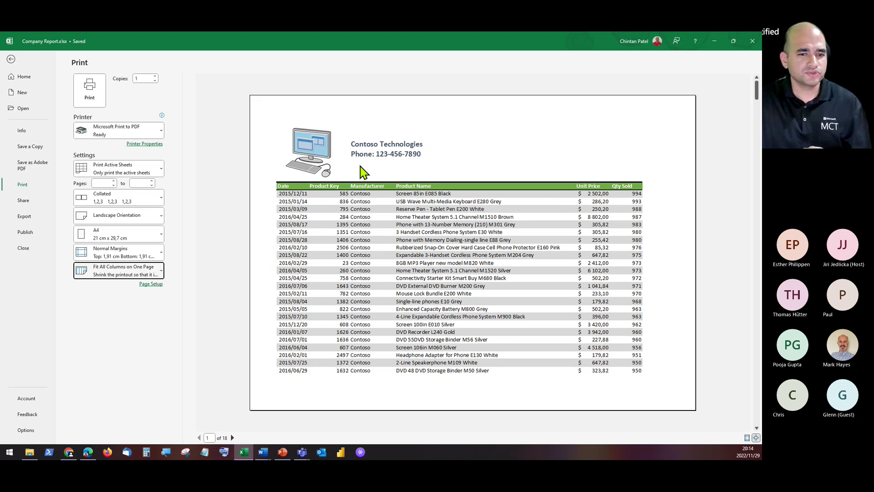
pyautogui.scroll(-1, 448, 336)
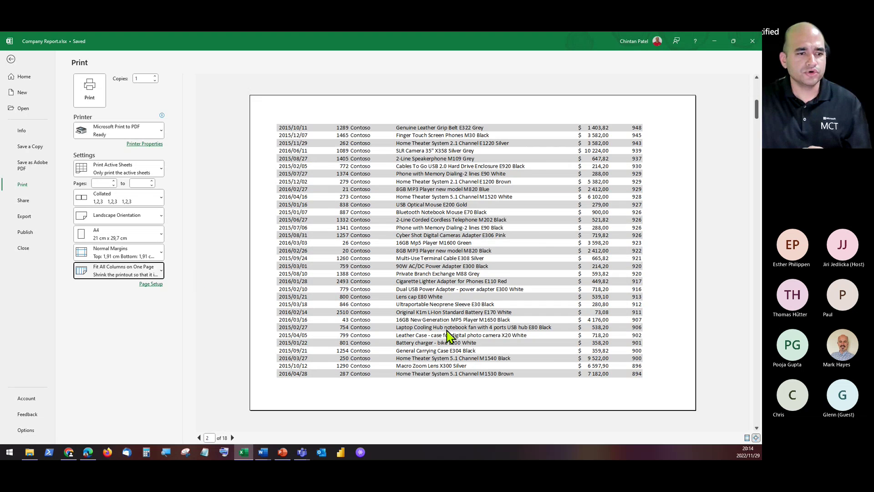
pyautogui.scroll(1, 447, 336)
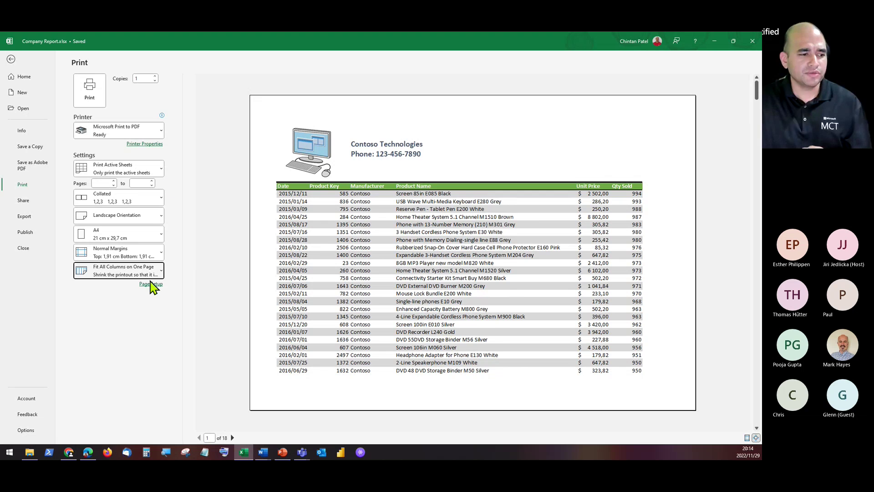
# Look through the page, margin, header/footer and sheet options of the page setup, and return to the worksheet without changes.
pyautogui.click(150, 284)
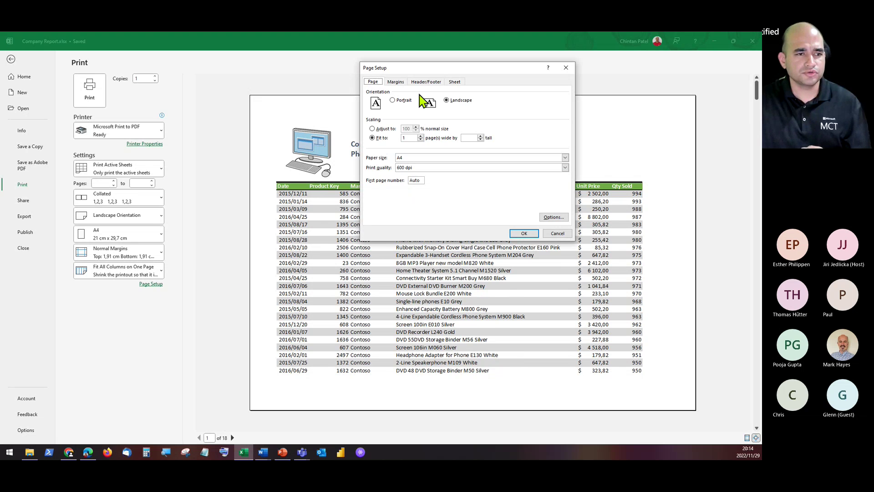
pyautogui.click(396, 82)
pyautogui.click(426, 82)
pyautogui.click(460, 82)
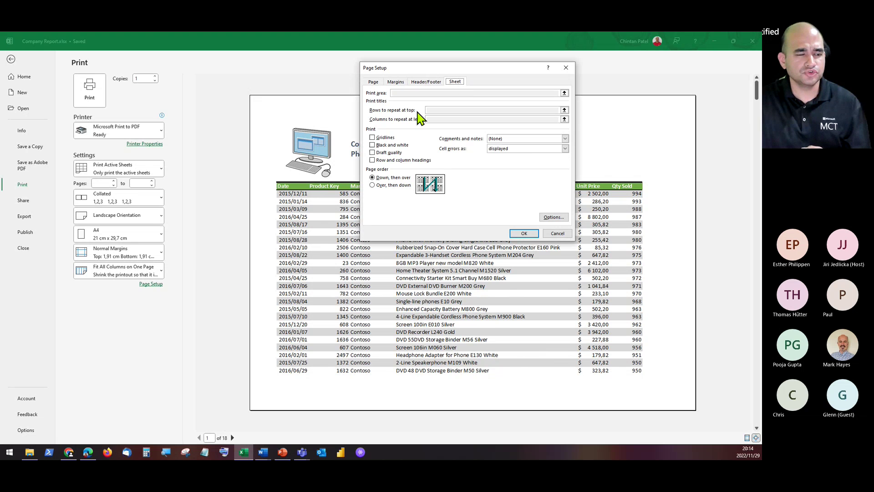
pyautogui.click(566, 68)
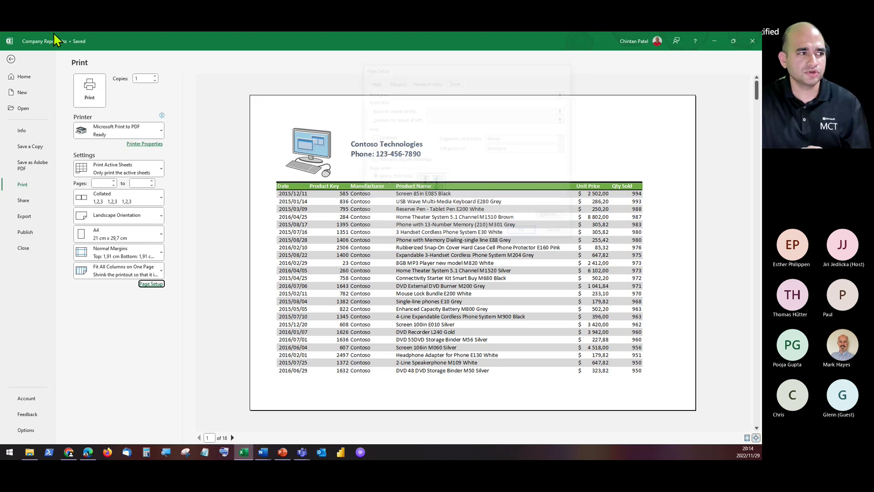
pyautogui.click(11, 59)
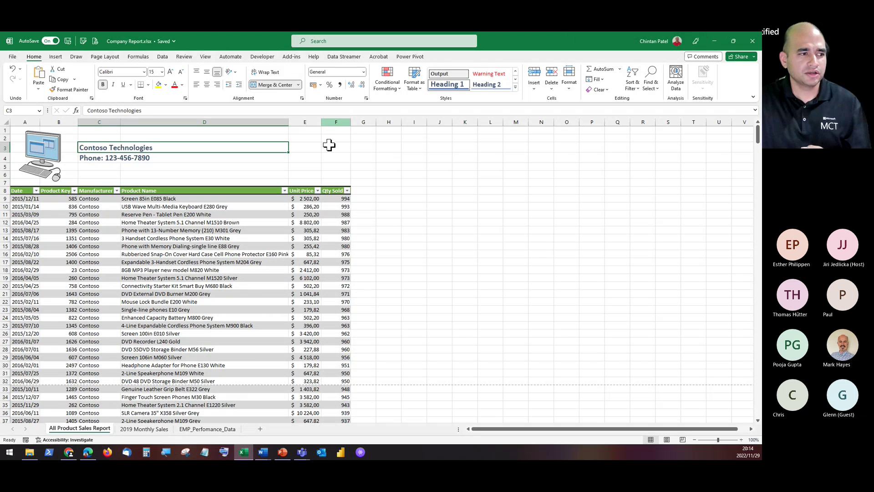
# Set rows $1:$8 as print titles repeated at the top of each page.
pyautogui.click(106, 57)
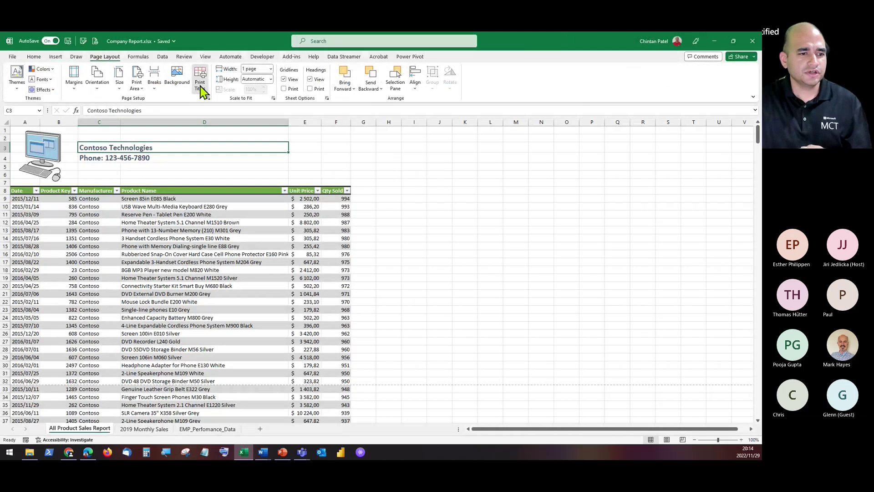
pyautogui.click(201, 86)
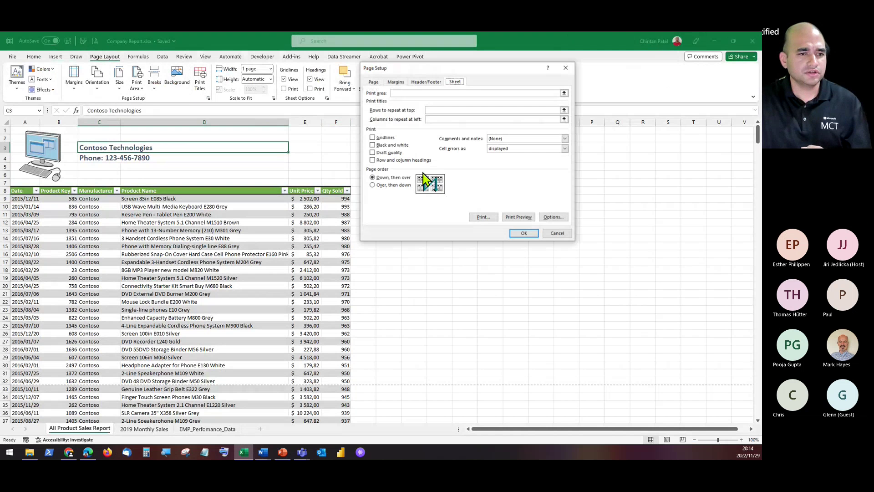
pyautogui.click(428, 110)
pyautogui.moveTo(5, 130); pyautogui.dragTo(6, 190)
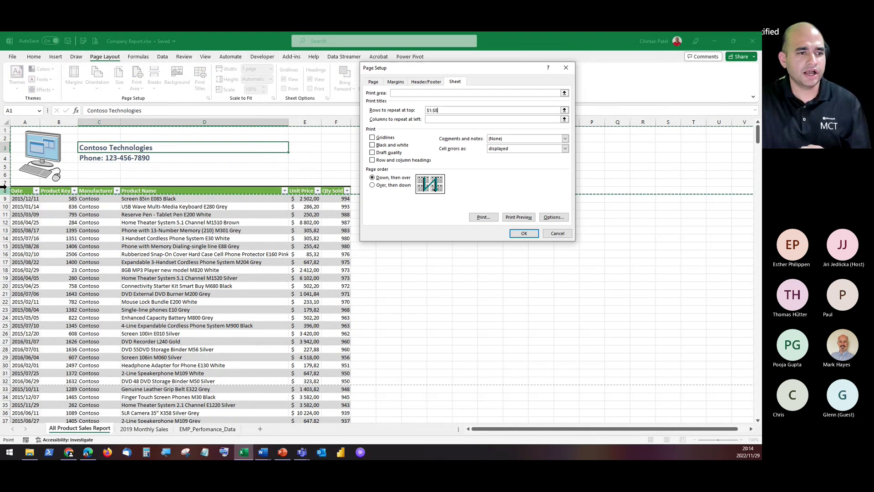
pyautogui.click(524, 233)
# Examine the heading rows throughout the print preview pages and view the available scaling options, ending on page 1.
pyautogui.click(13, 57)
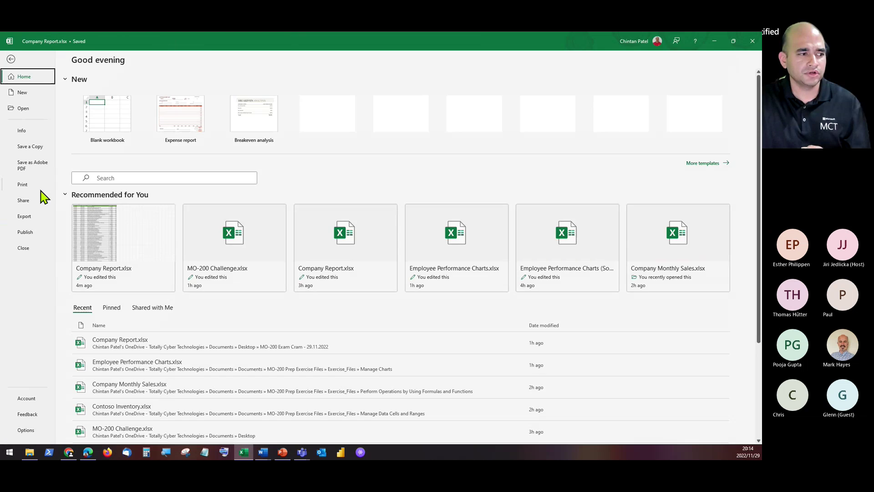
pyautogui.click(35, 186)
pyautogui.scroll(-4, 373, 193)
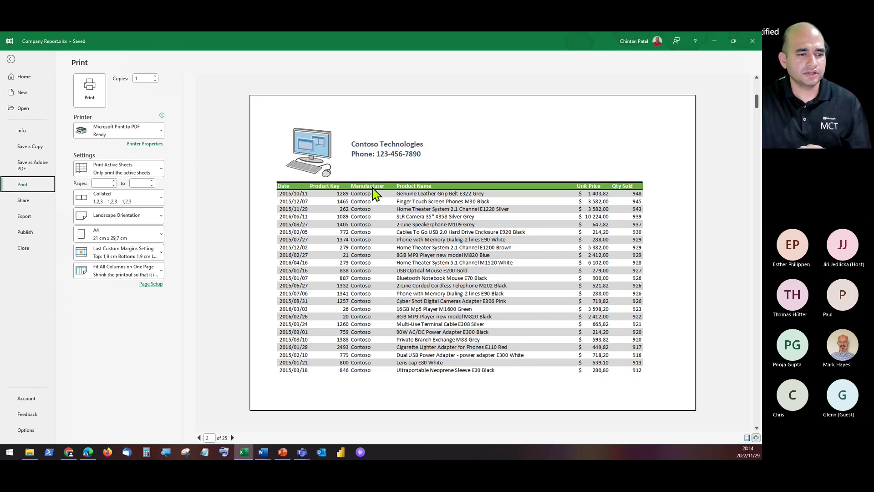
pyautogui.scroll(-7, 373, 193)
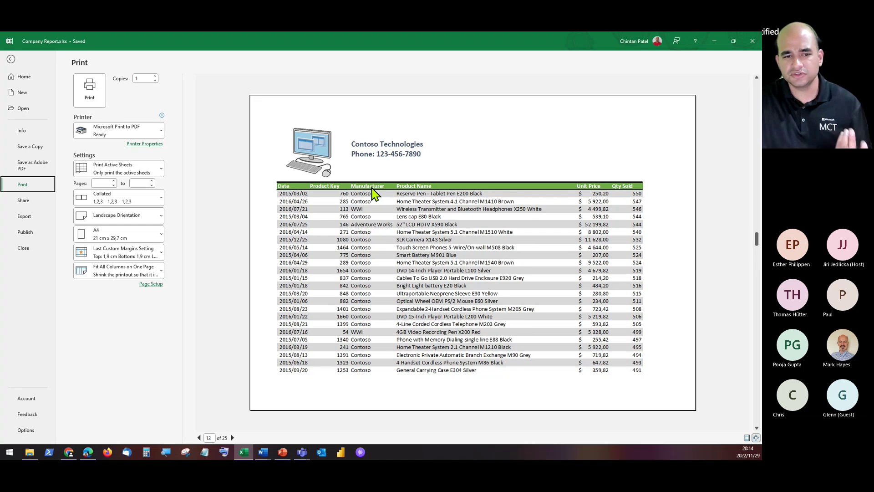
pyautogui.scroll(-2, 374, 193)
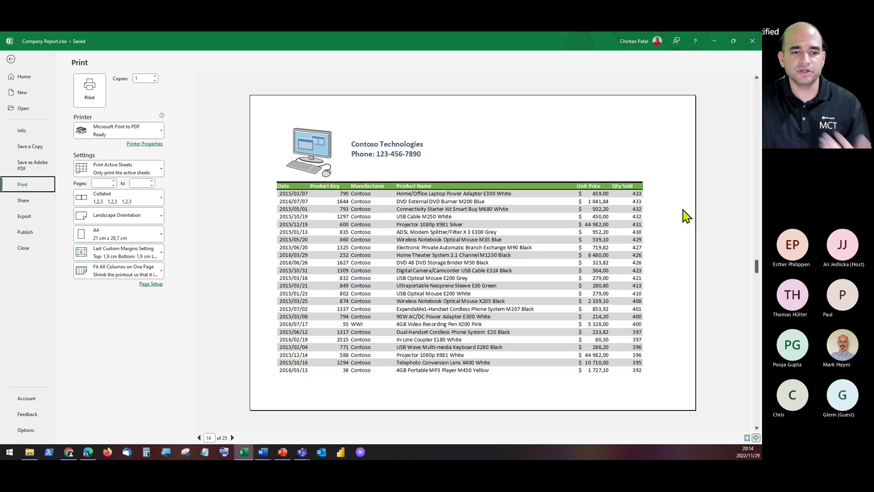
pyautogui.scroll(-6, 674, 230)
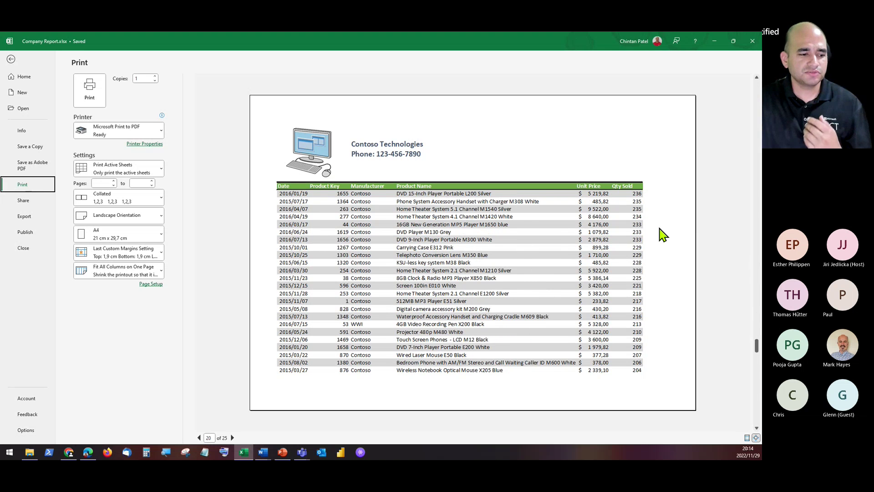
pyautogui.scroll(-4, 663, 234)
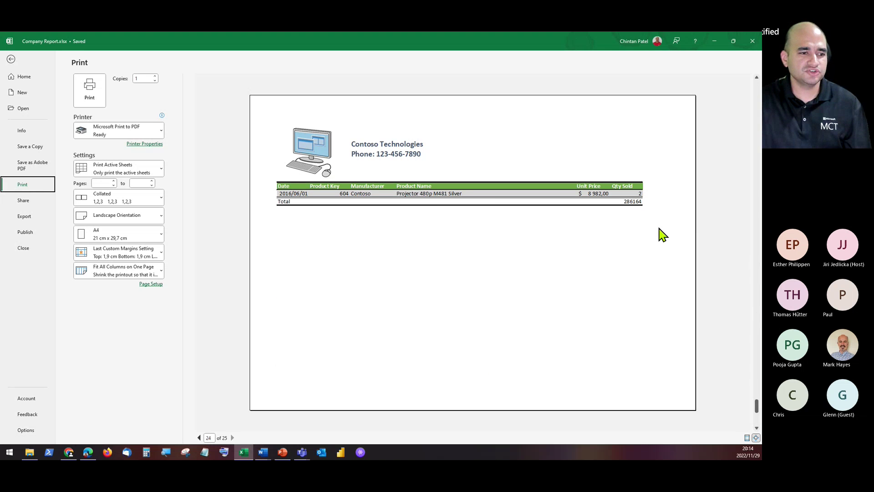
pyautogui.scroll(11, 663, 234)
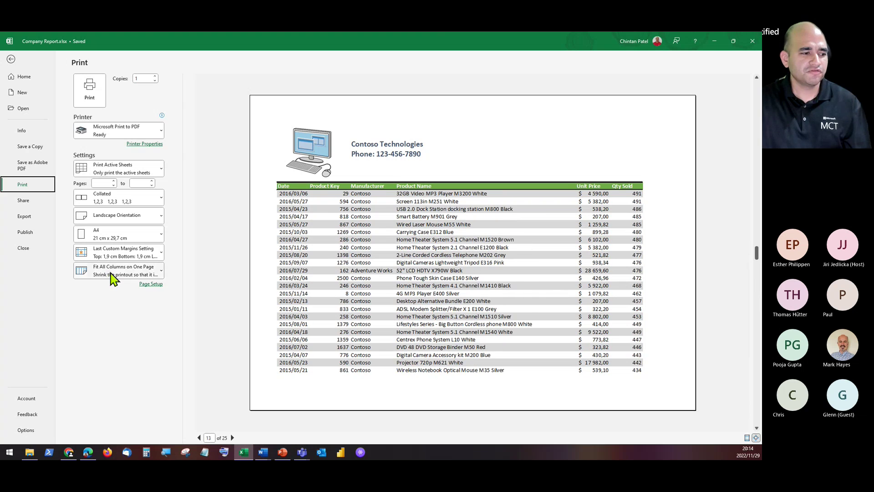
pyautogui.click(113, 276)
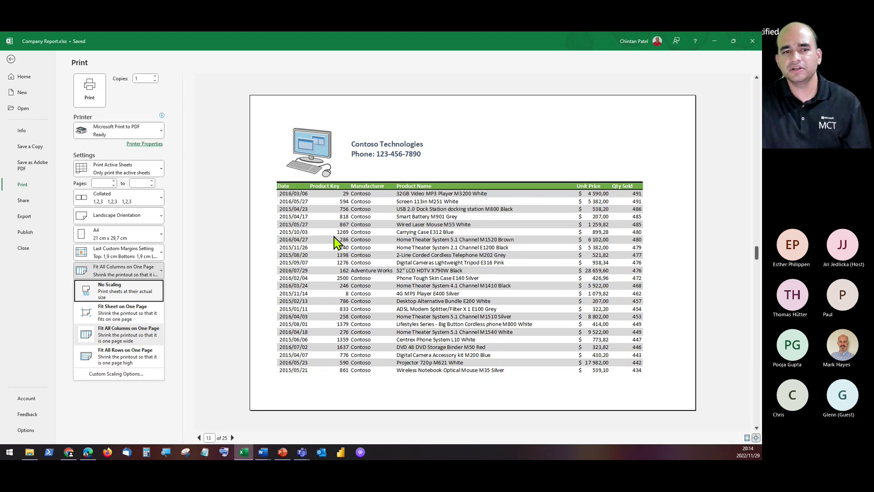
pyautogui.click(218, 222)
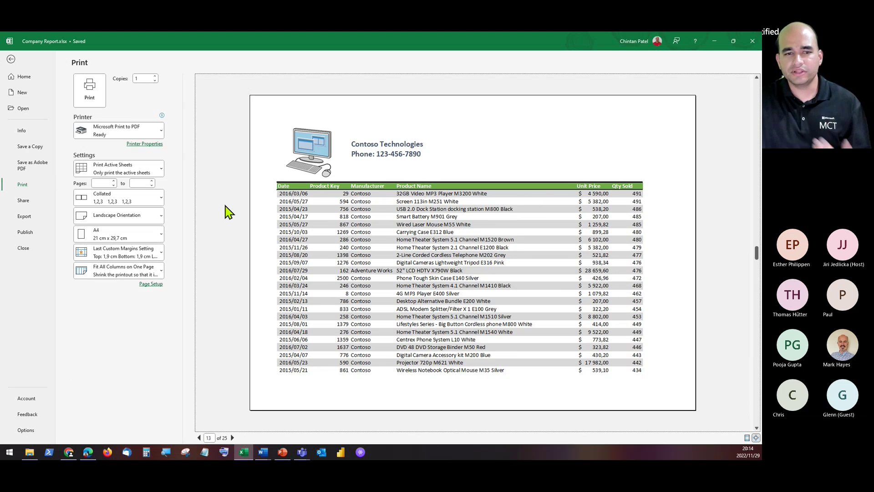
pyautogui.scroll(11, 374, 222)
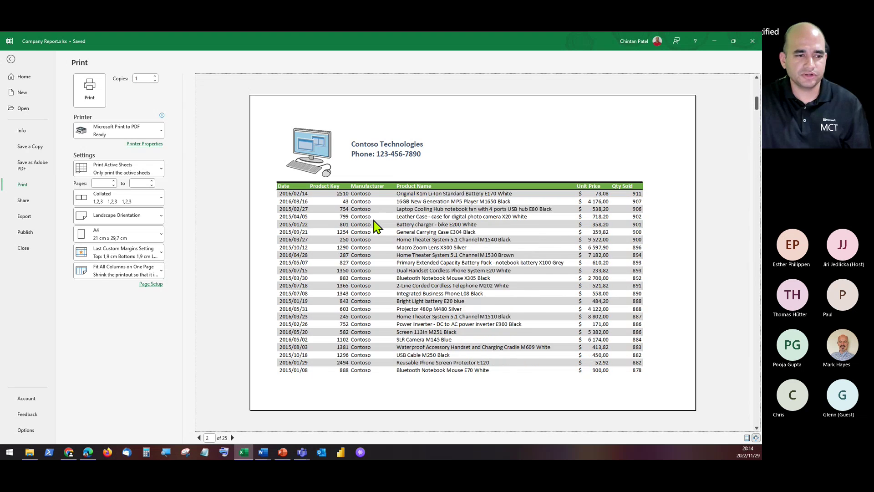
pyautogui.scroll(1, 374, 226)
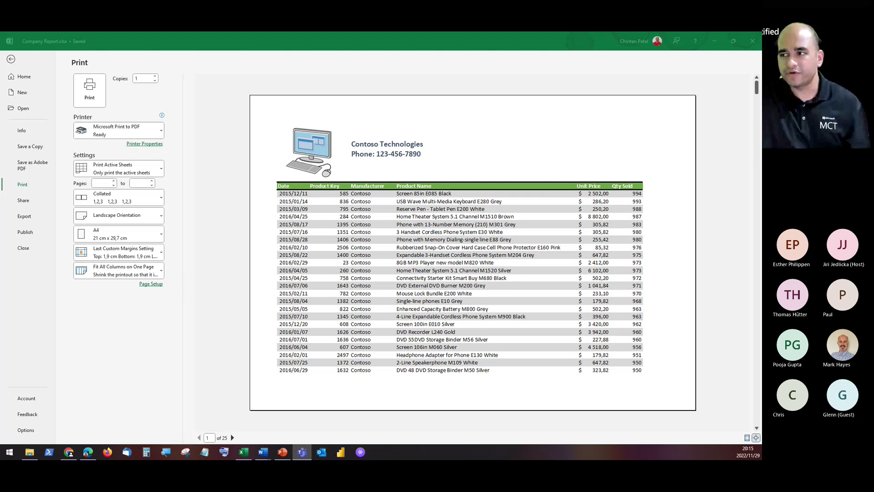
# Leave the print preview and look over the 2019 Monthly Sales and EMP_Perfomance_Data sheets, ending on All Product Sales Report.
pyautogui.hotkey('alt', 'Tab')
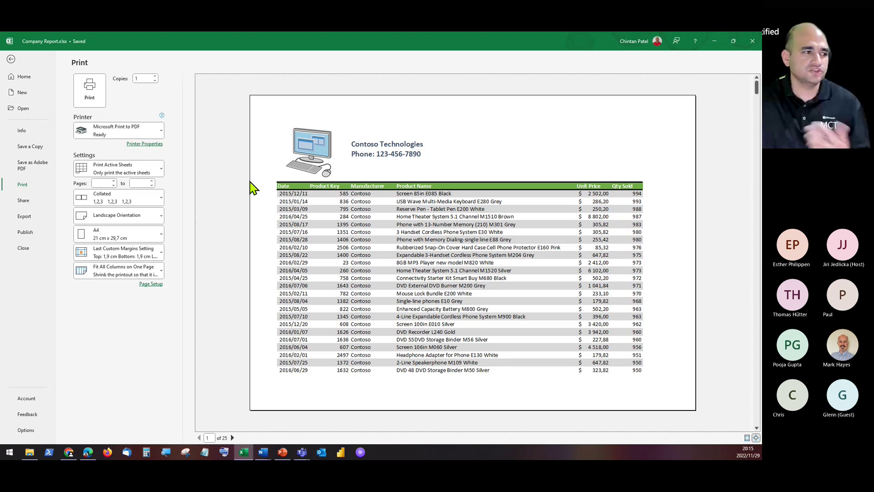
pyautogui.click(12, 60)
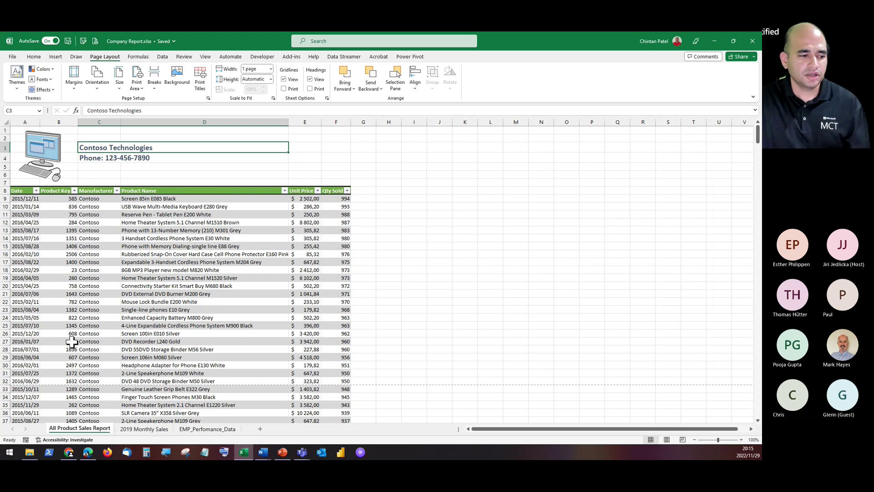
pyautogui.click(144, 433)
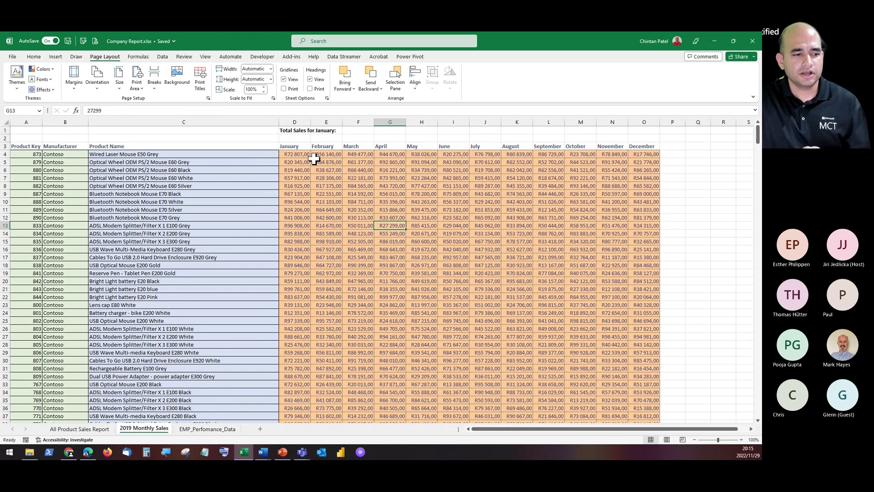
pyautogui.click(192, 429)
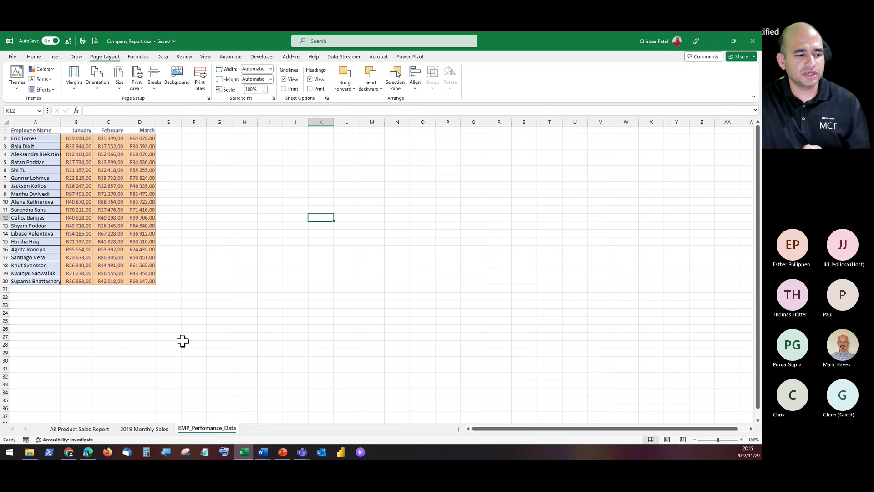
pyautogui.click(79, 429)
# Add a new table column by entering the heading Total Sales in cell G8, next to Qty Sold.
pyautogui.click(365, 190)
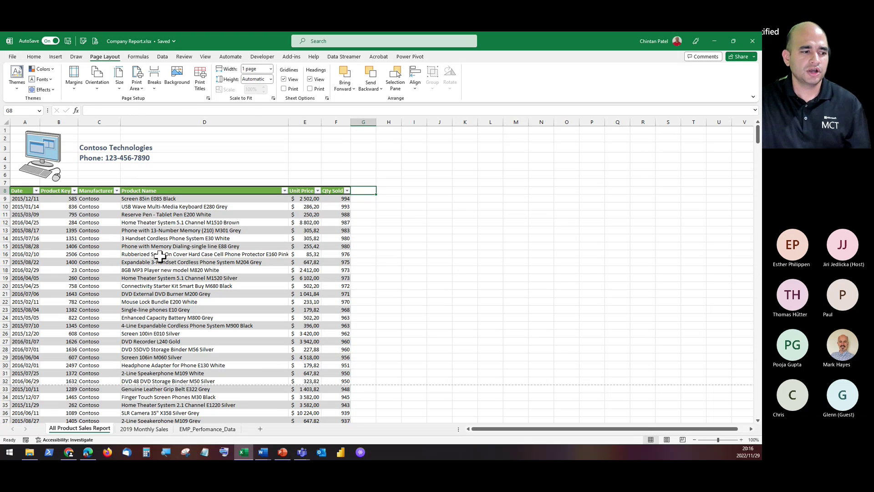
pyautogui.click(159, 255)
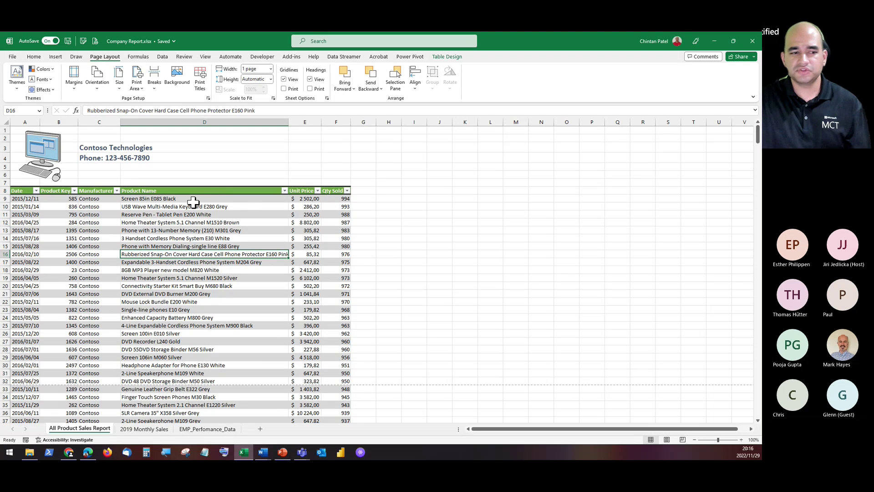
pyautogui.click(366, 190)
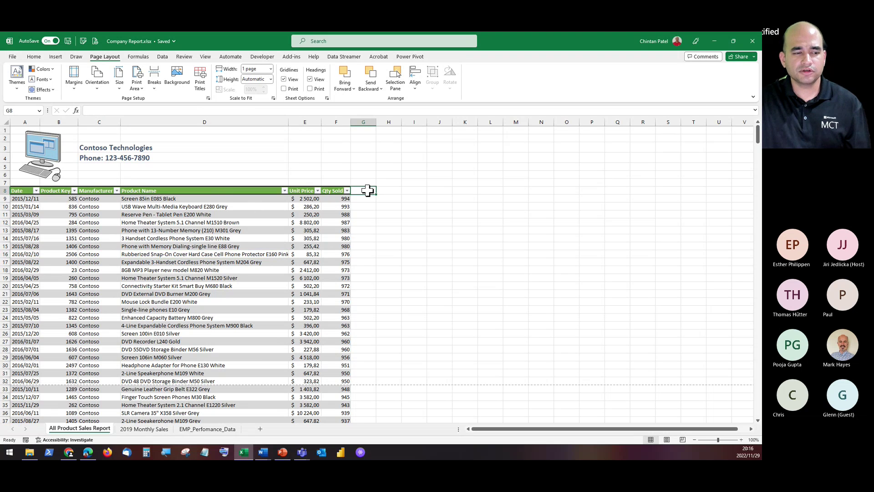
pyautogui.write('T')
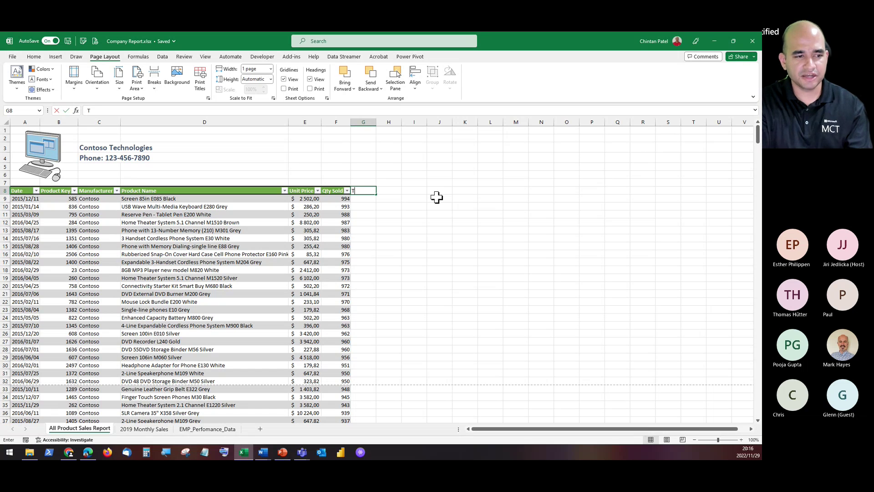
pyautogui.write('otal Sales')
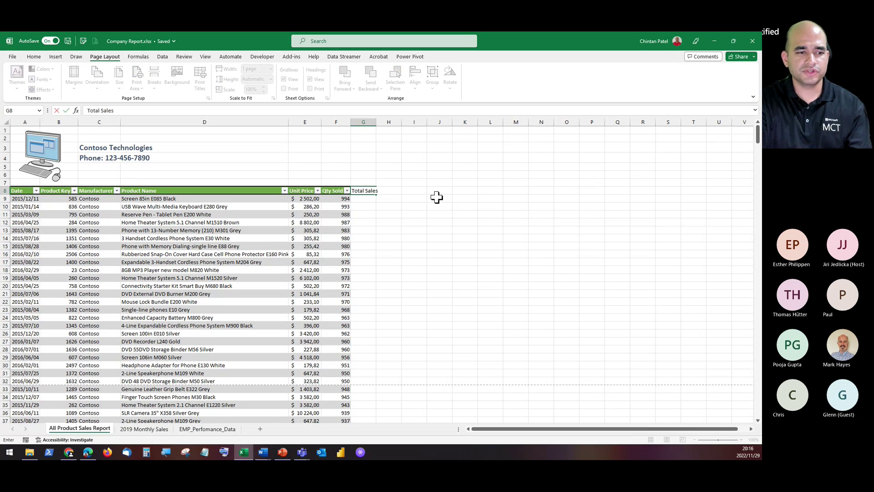
pyautogui.press('Return')
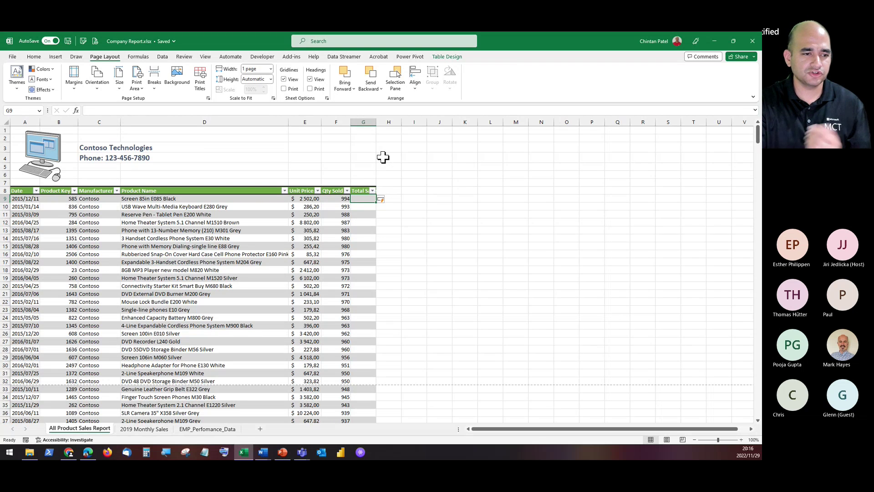
# Enter the formula =[@[Unit Price]]*[@[Qty Sold]] in the first Total Sales cell, G9.
pyautogui.write('=')
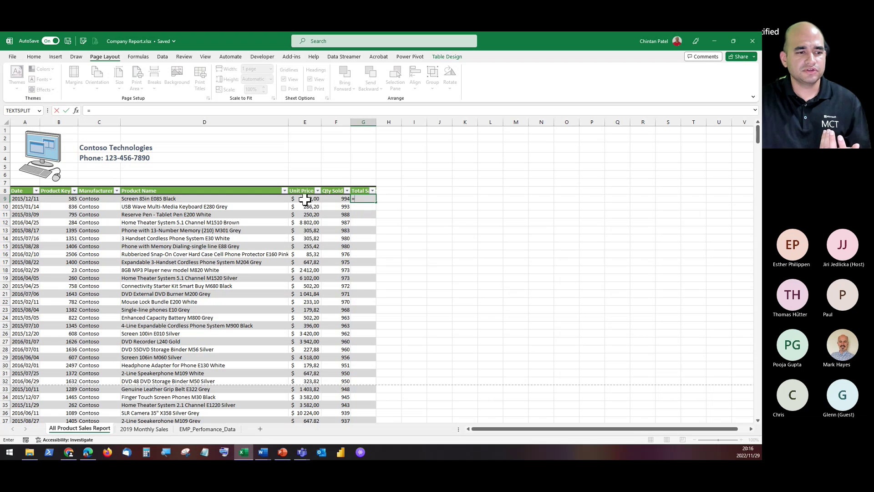
pyautogui.click(305, 199)
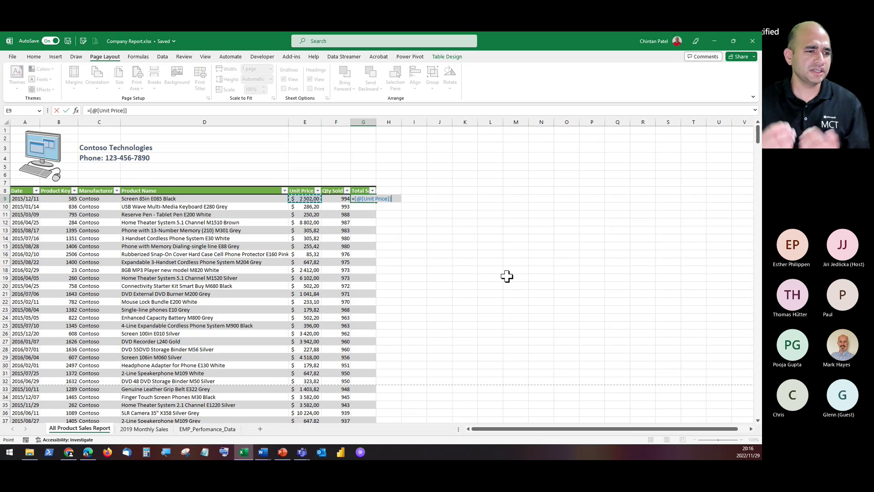
pyautogui.write('*')
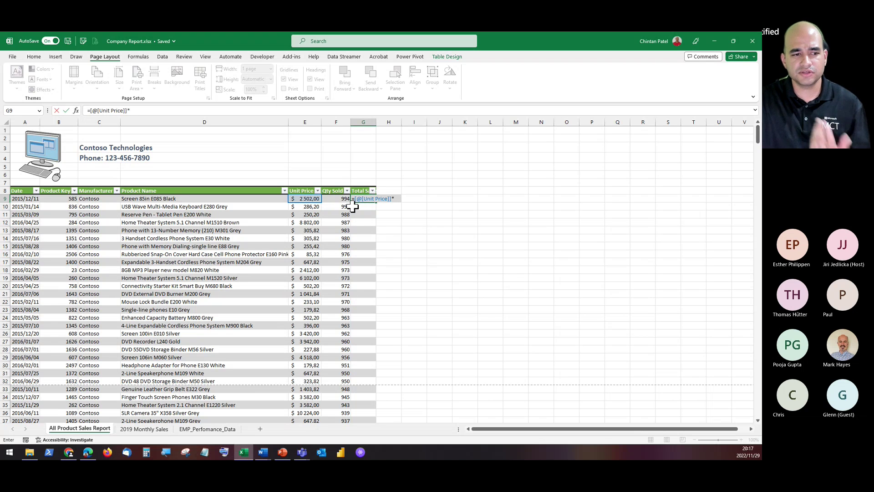
pyautogui.click(334, 198)
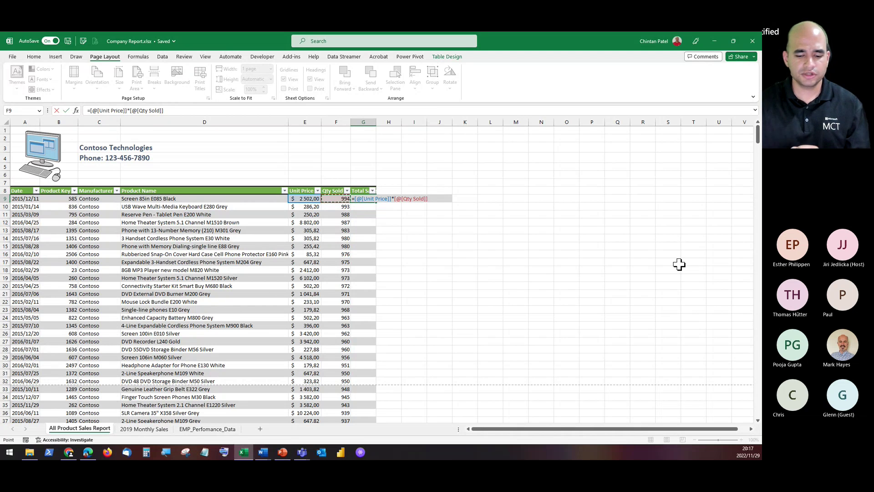
pyautogui.press('Return')
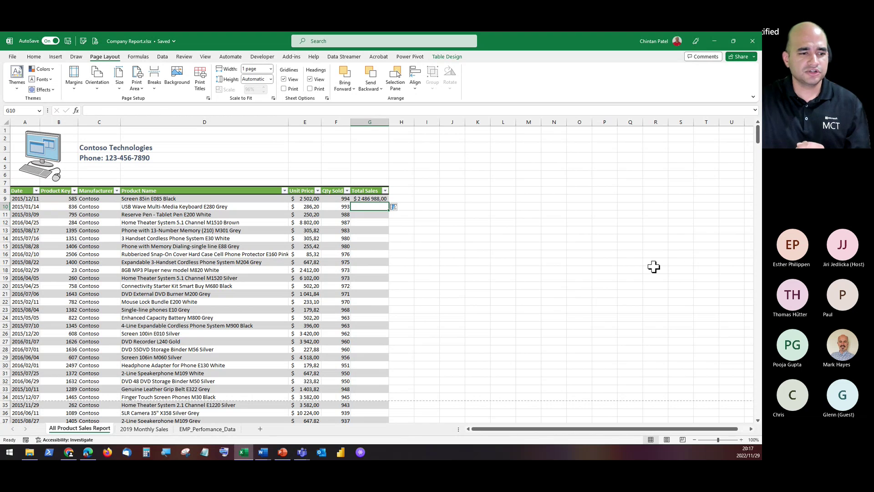
# Overwrite all cells in the Total Sales column with the formula and check the results down the table.
pyautogui.click(394, 207)
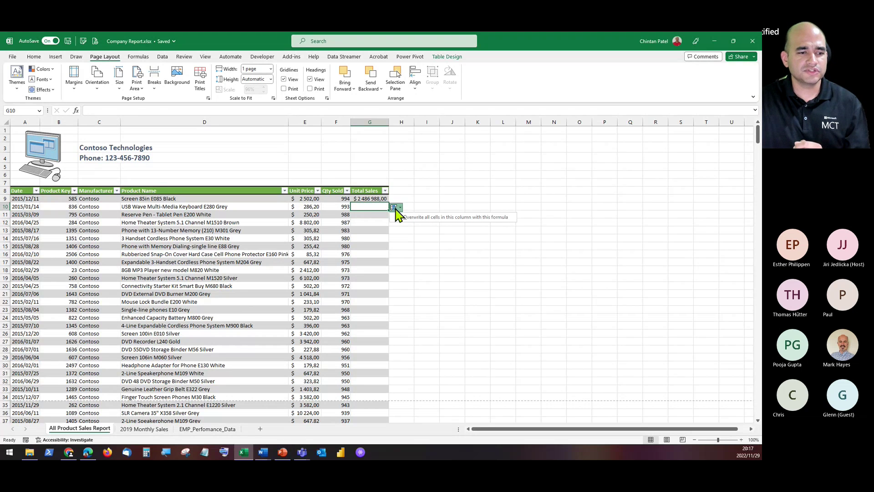
pyautogui.click(407, 215)
pyautogui.scroll(-1, 370, 299)
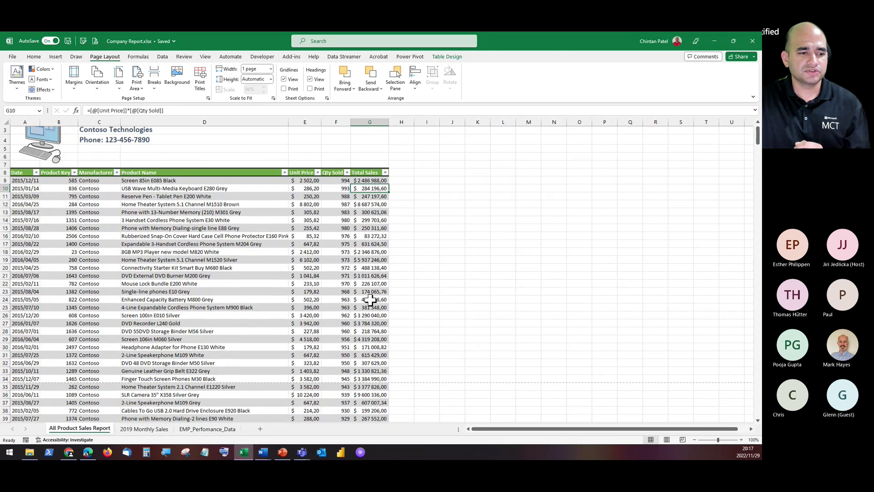
pyautogui.scroll(-5, 370, 300)
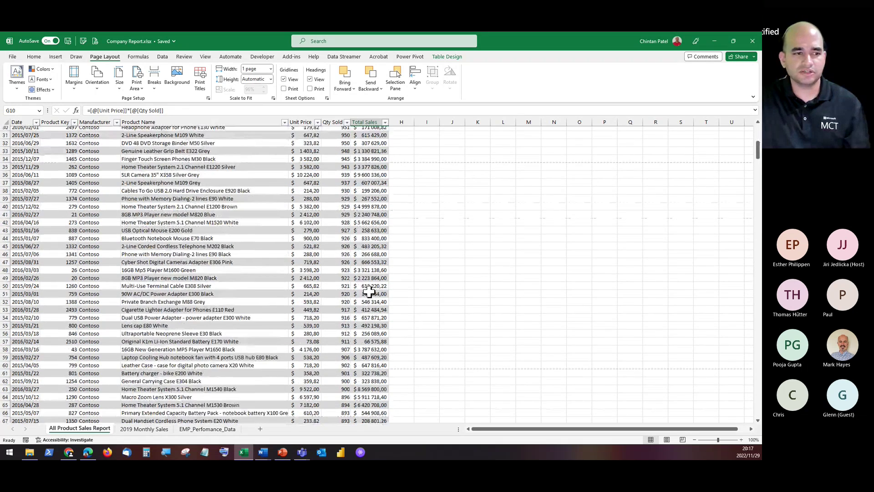
pyautogui.scroll(6, 368, 292)
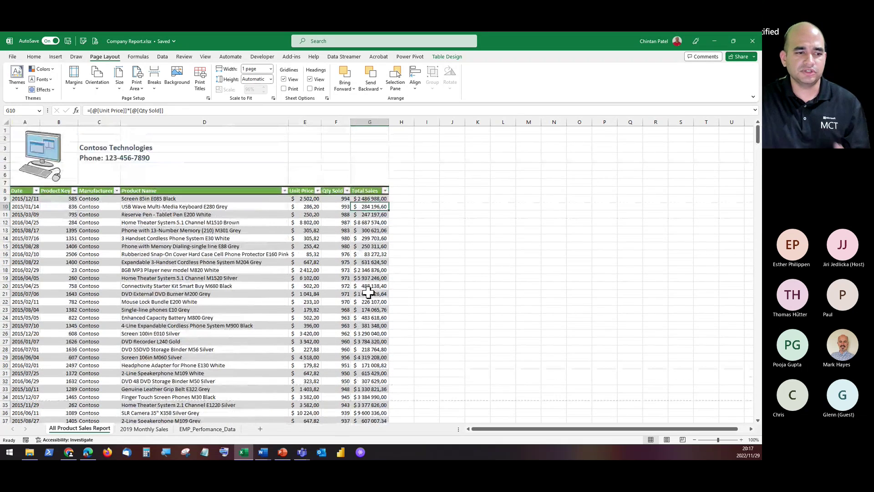
pyautogui.click(383, 197)
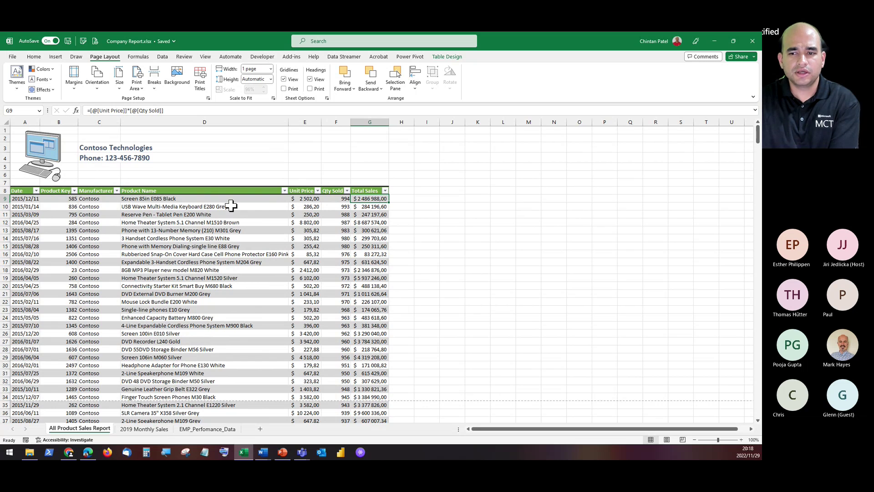
# Start a custom sort of the sales table with Manufacturer as the first level, by cell values from A to Z.
pyautogui.click(125, 214)
pyautogui.click(163, 56)
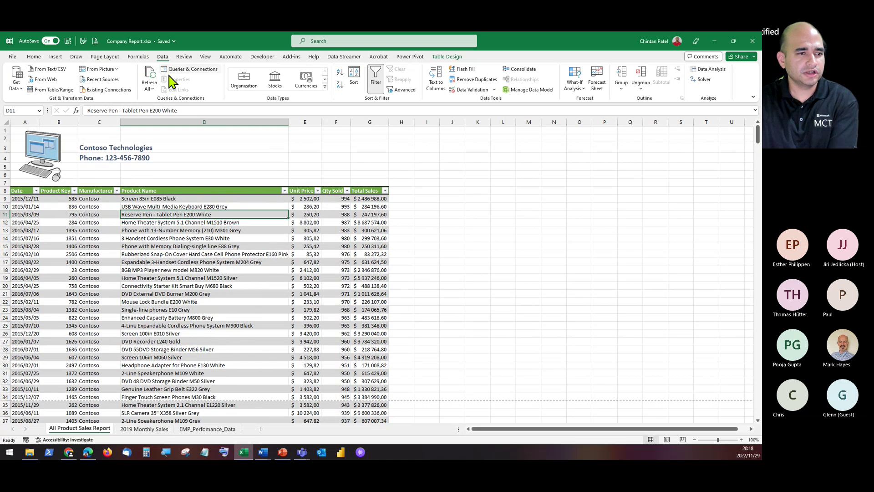
pyautogui.click(355, 81)
pyautogui.moveTo(405, 112); pyautogui.dragTo(324, 115)
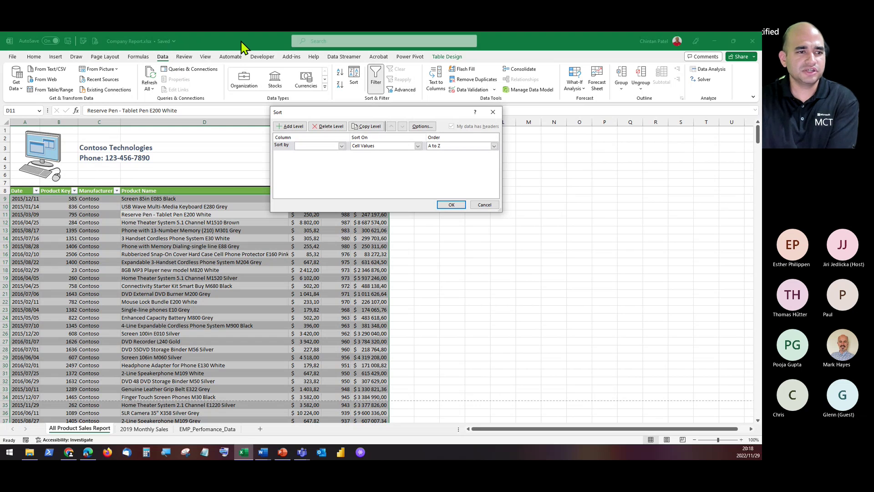
pyautogui.click(342, 146)
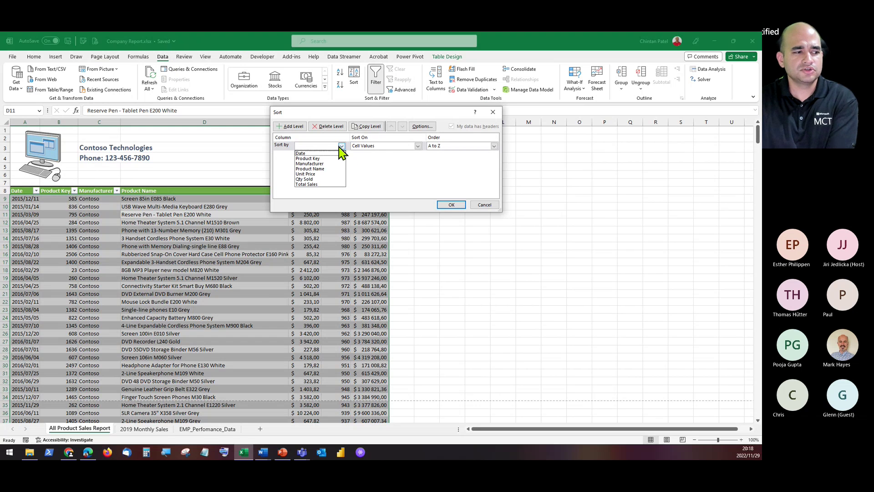
pyautogui.click(311, 164)
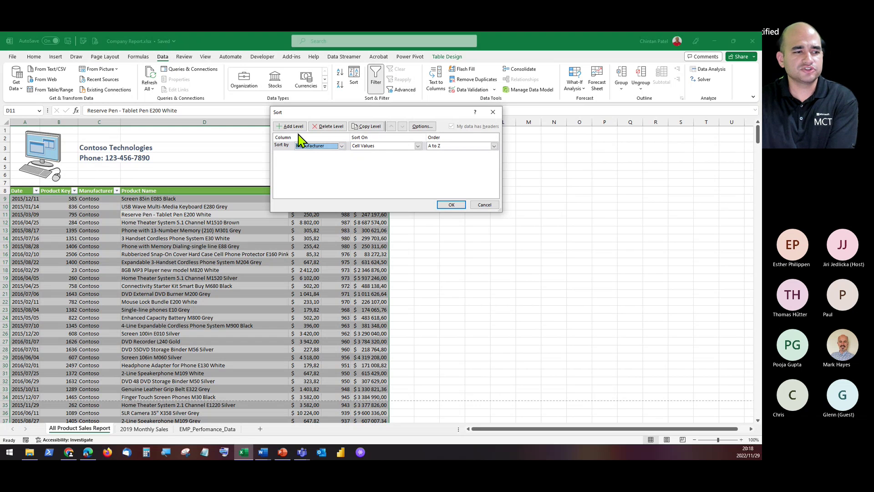
# Add a second sort level on Product Name in Z to A order and apply the sort.
pyautogui.click(292, 127)
pyautogui.click(341, 156)
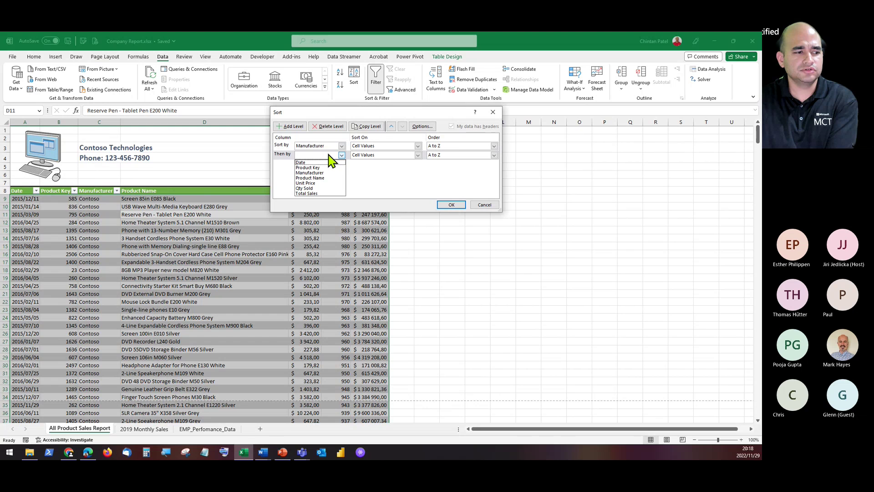
pyautogui.click(323, 178)
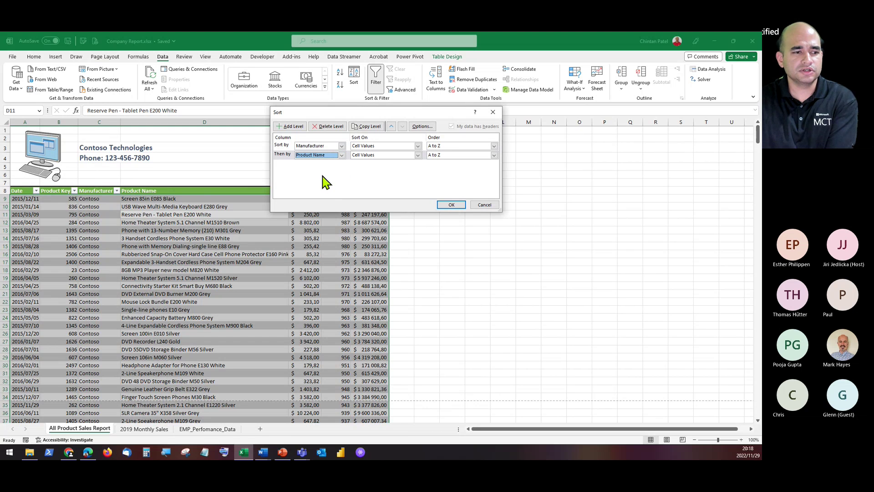
pyautogui.click(445, 154)
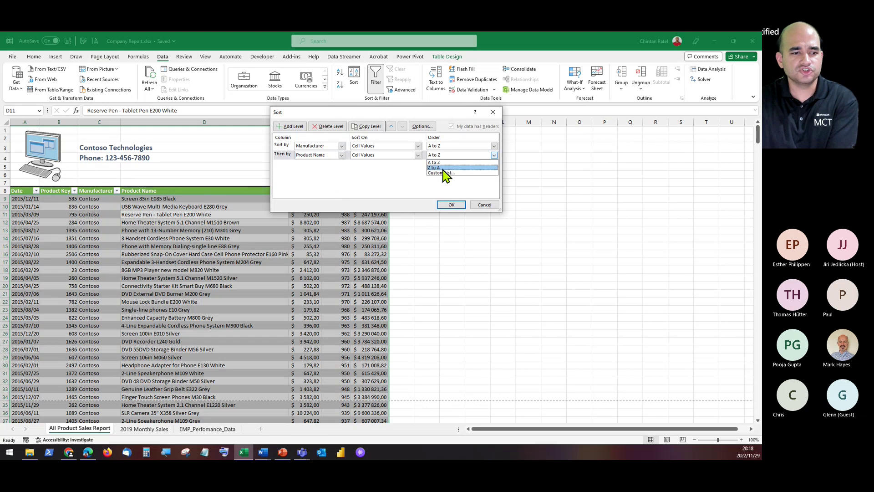
pyautogui.click(445, 169)
pyautogui.click(452, 205)
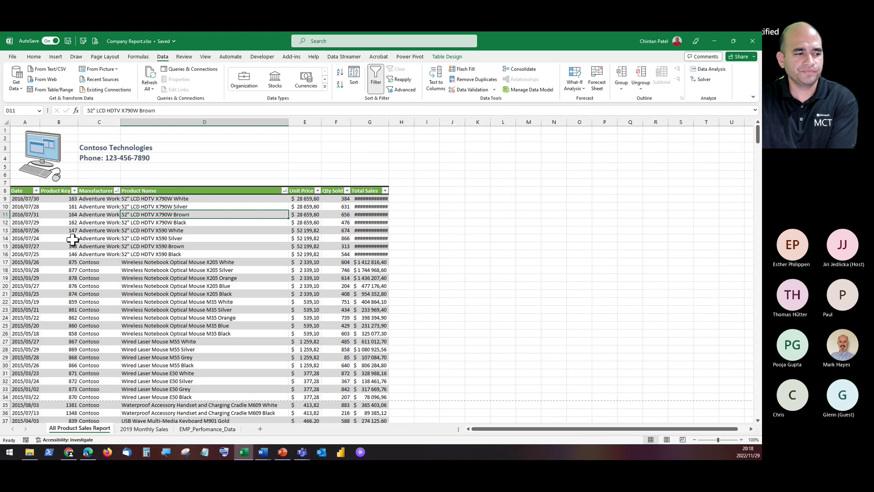
# Autofit the width of column G to its Total Sales values.
pyautogui.moveTo(139, 221); pyautogui.dragTo(136, 215)
pyautogui.moveTo(579, 215); pyautogui.dragTo(554, 214)
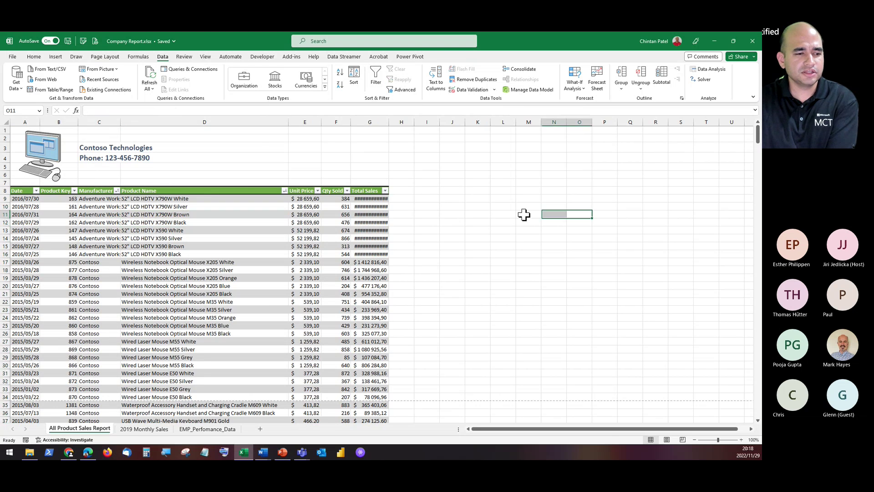
pyautogui.doubleClick(390, 122)
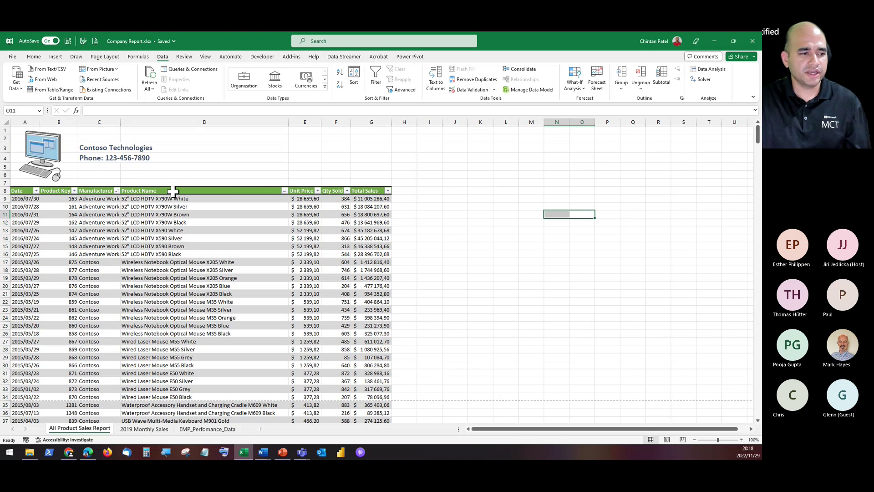
# Filter the Product Name column with a text filter for names that contain Bluetooth.
pyautogui.click(285, 190)
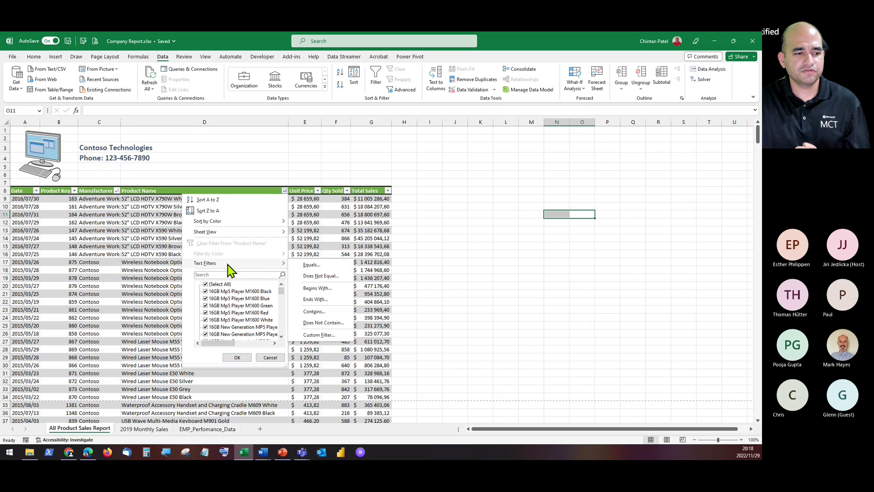
pyautogui.moveTo(274, 265)
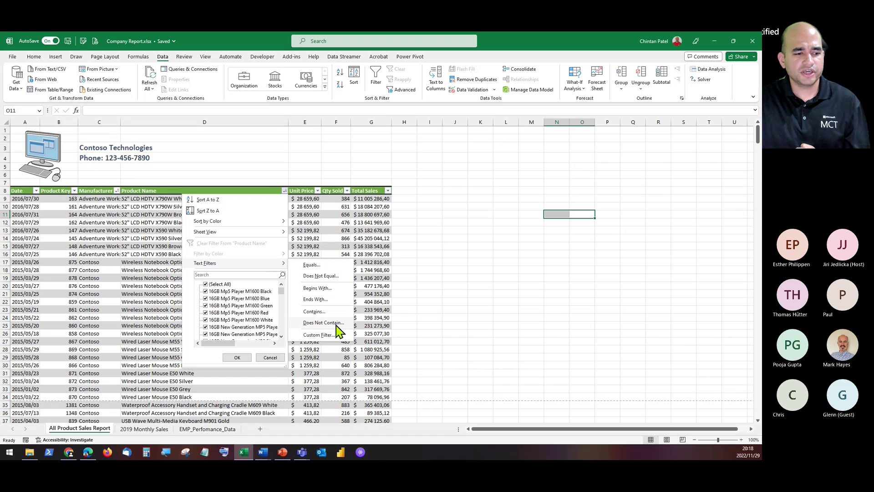
pyautogui.click(343, 314)
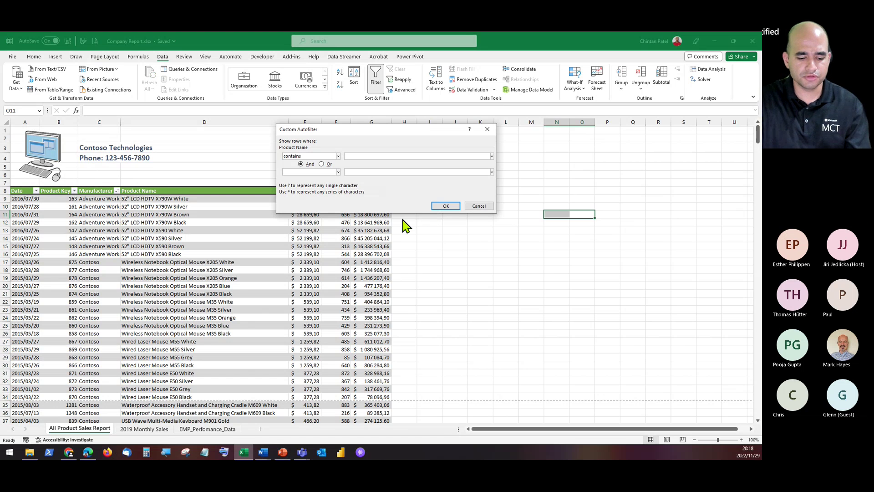
pyautogui.write('Bluetooth')
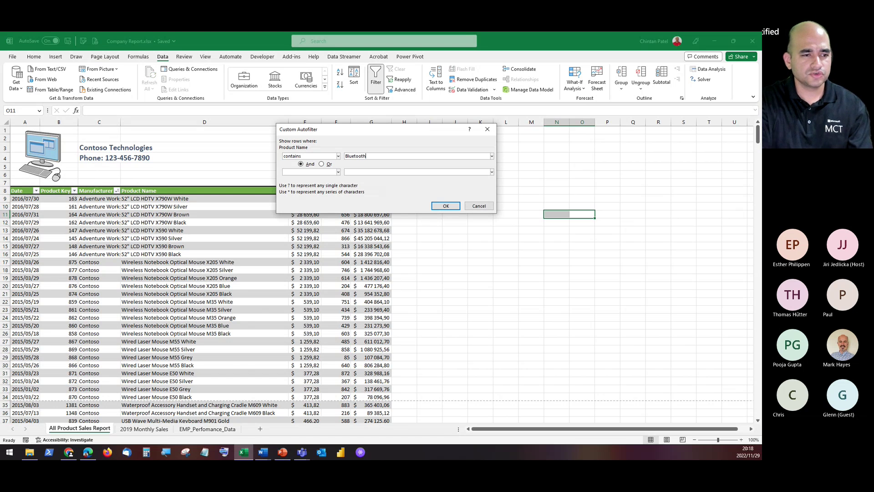
pyautogui.click(445, 206)
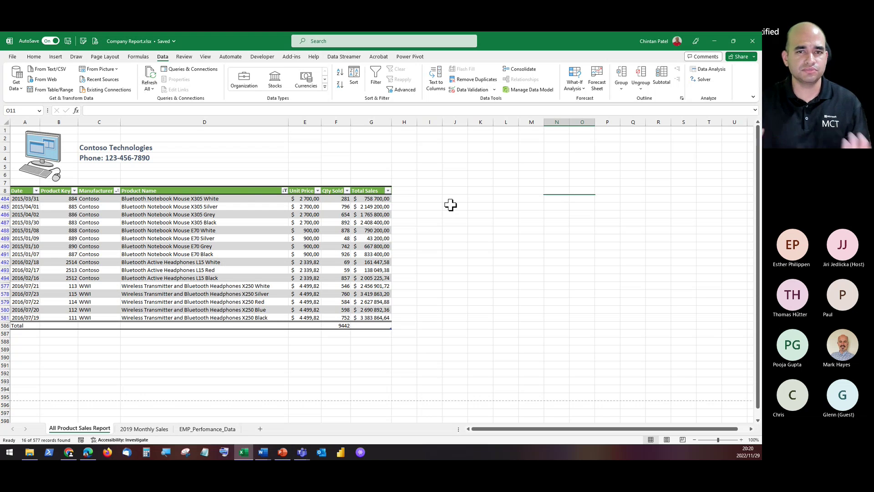
pyautogui.click(284, 191)
pyautogui.moveTo(270, 267)
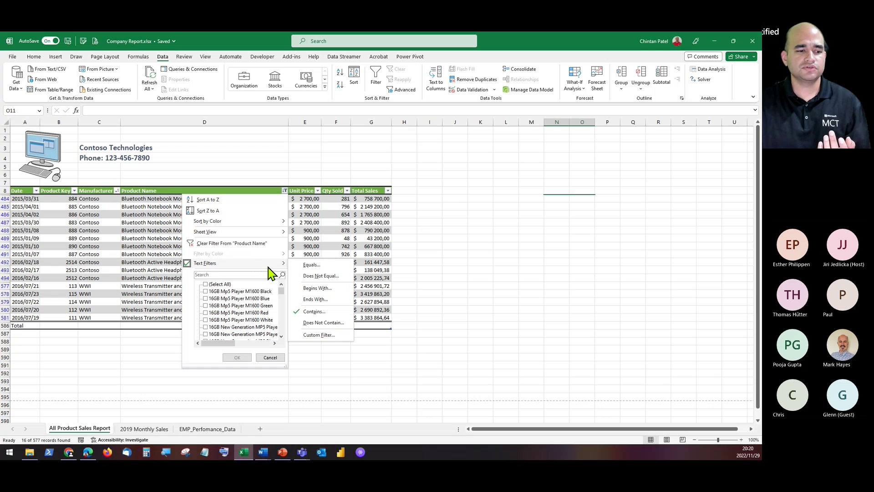
pyautogui.click(390, 302)
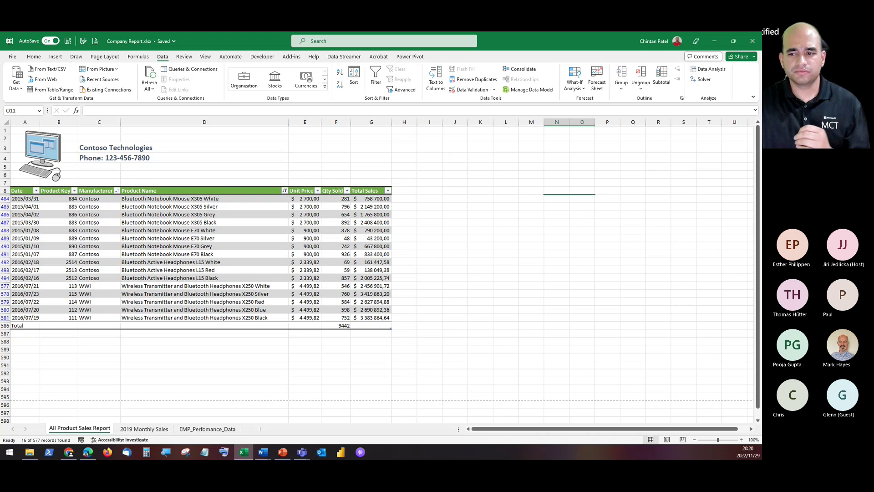
pyautogui.click(465, 230)
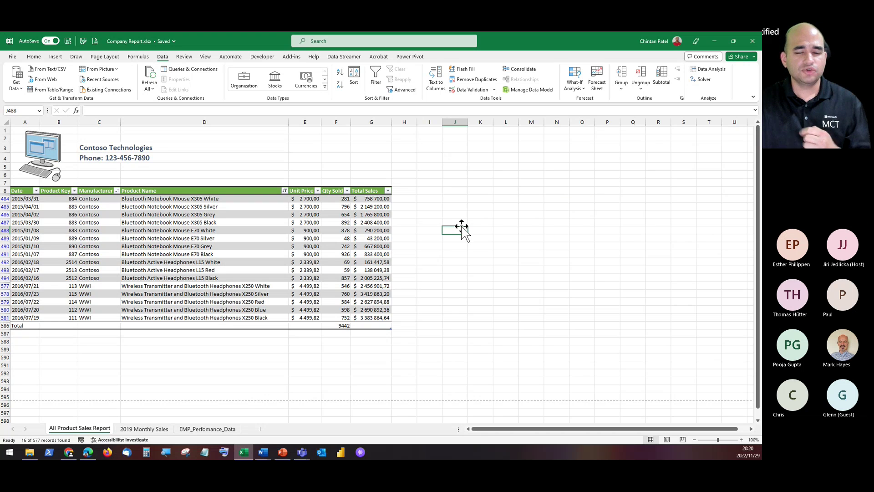
# Add an Over Achiever column to the table with its header in H8, and autofit the width of column H.
pyautogui.click(406, 190)
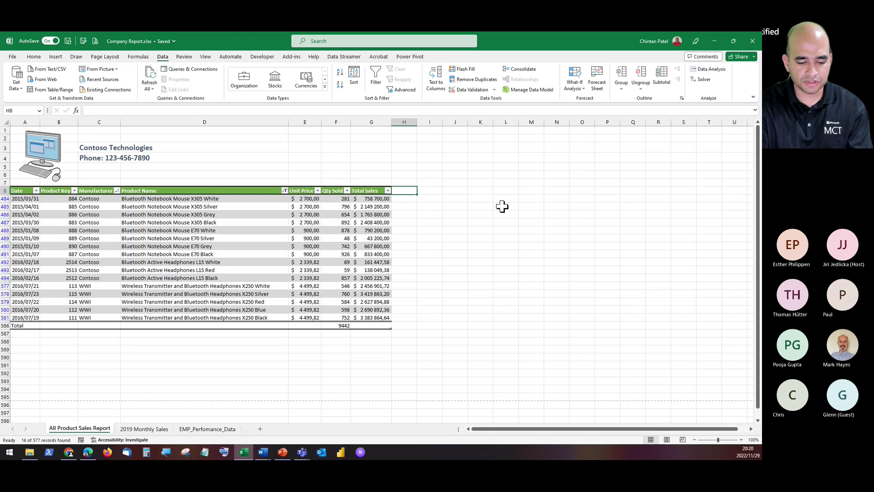
pyautogui.write('Over Achiever')
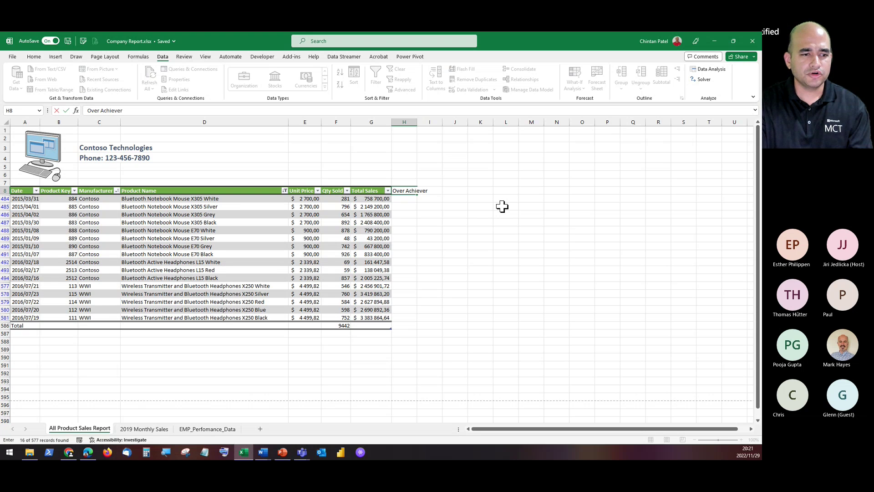
pyautogui.press('Return')
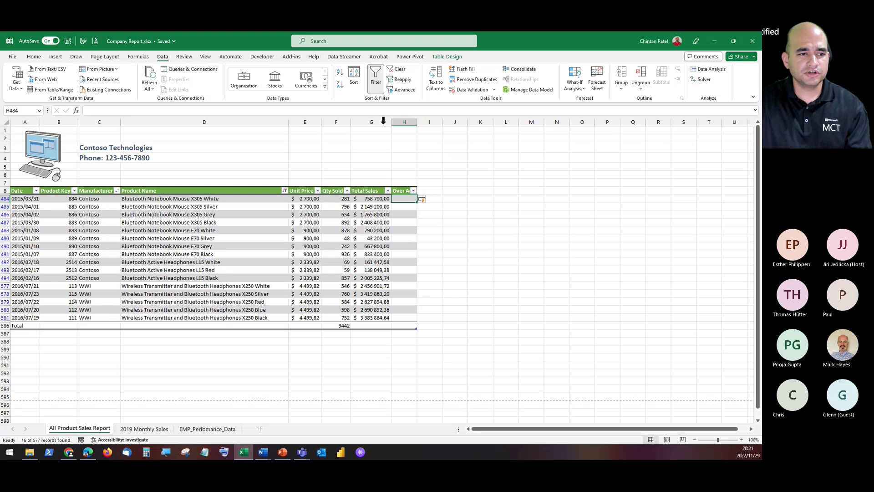
pyautogui.doubleClick(417, 122)
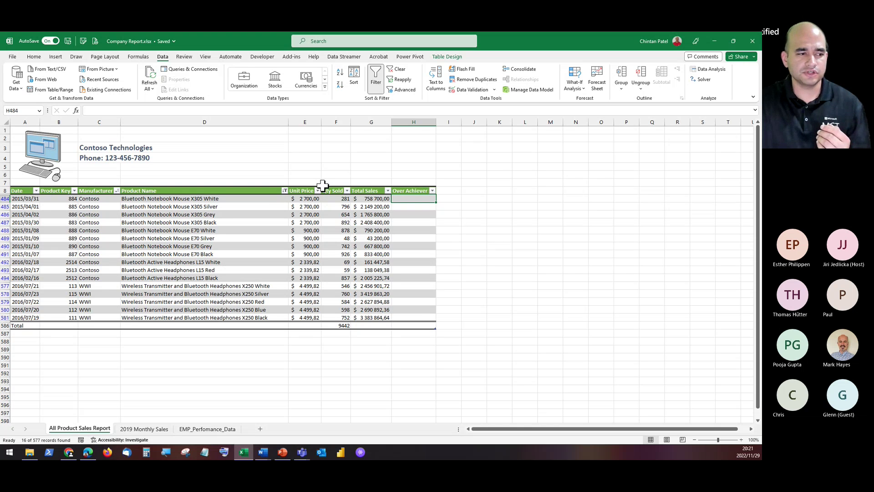
# Clear the filter from the Product Name column.
pyautogui.click(285, 190)
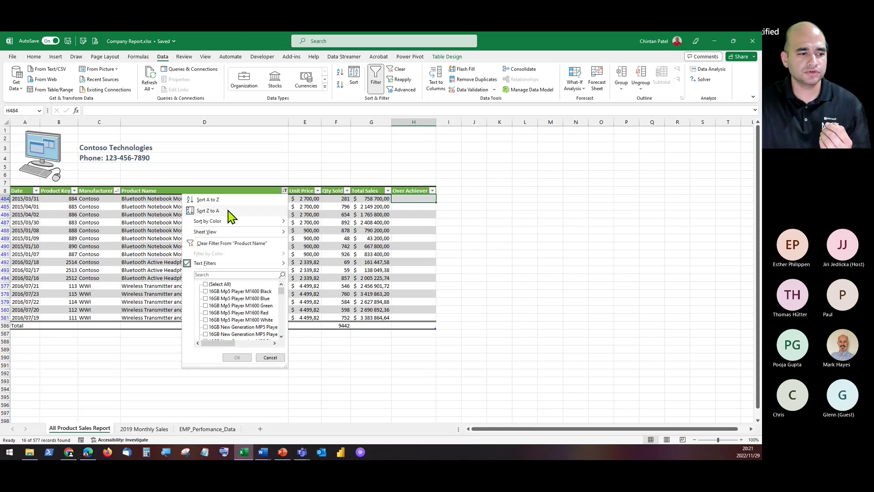
pyautogui.click(214, 244)
# Enter the formula =IF([@[Total Sales]]>1000000;"Yes";"No") in cell H9 of the Over Achiever column.
pyautogui.click(408, 199)
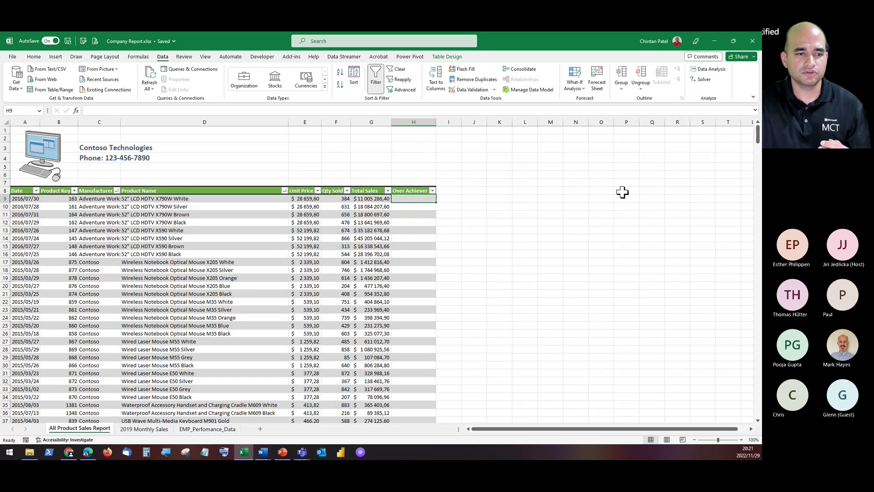
pyautogui.write('=IF(')
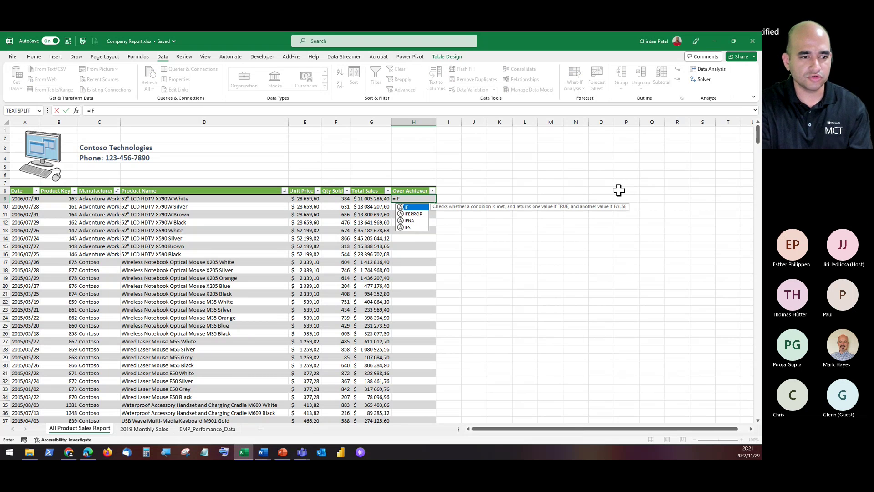
pyautogui.click(374, 198)
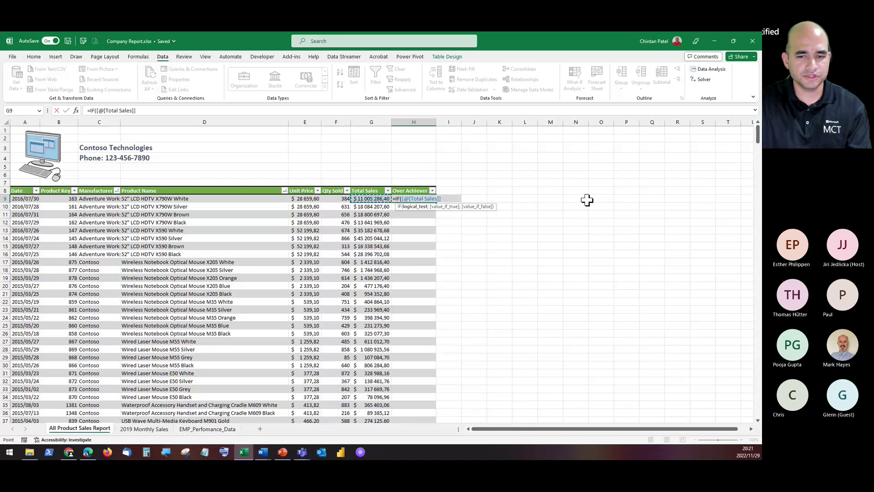
pyautogui.write('>')
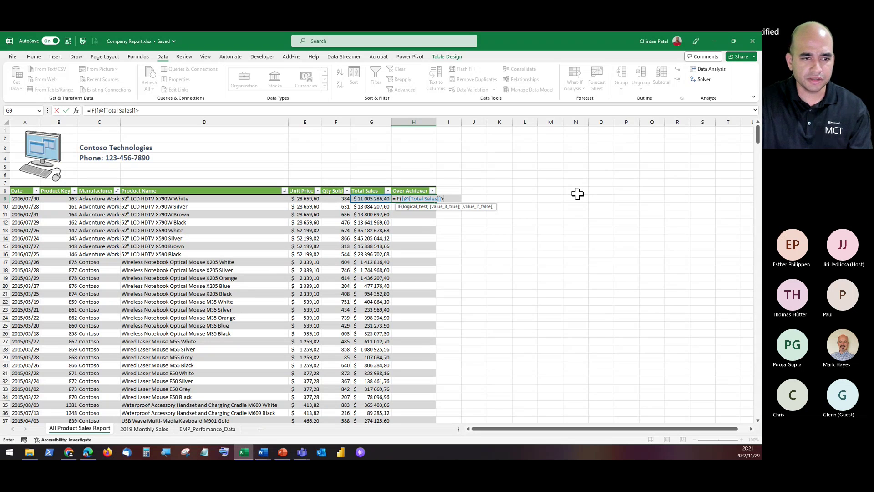
pyautogui.write('1000')
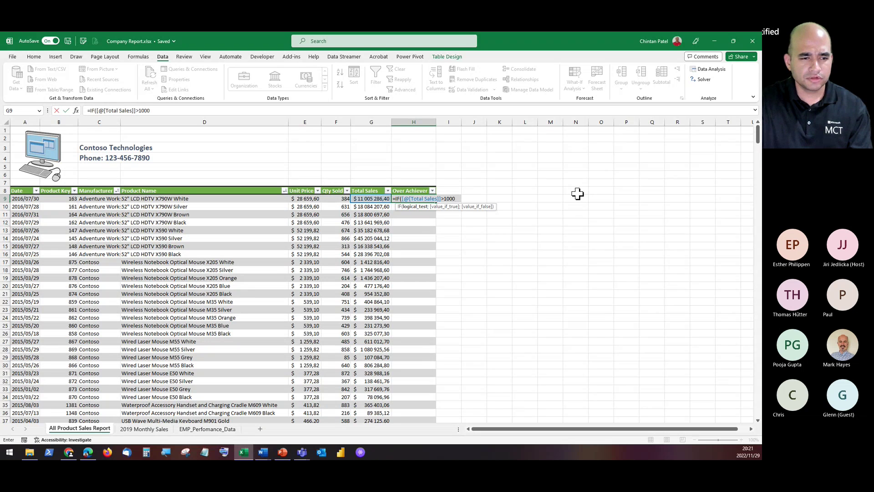
pyautogui.write('000')
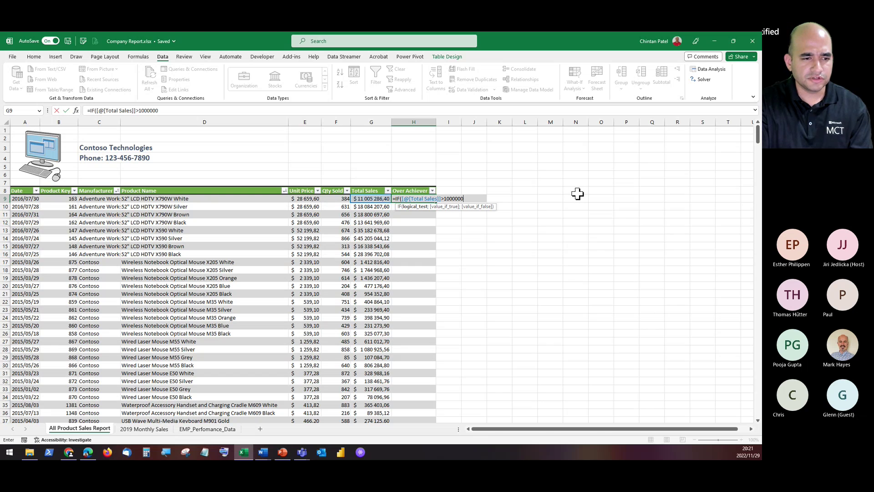
pyautogui.write(';"Ye')
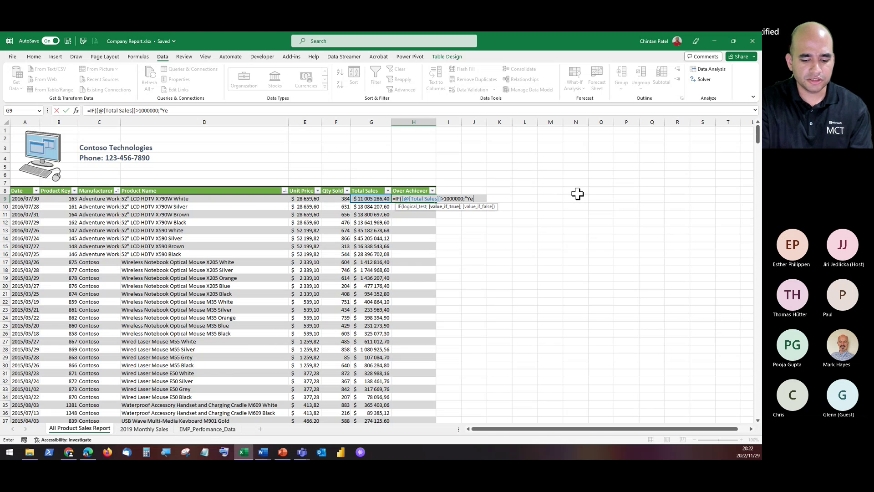
pyautogui.write('s";')
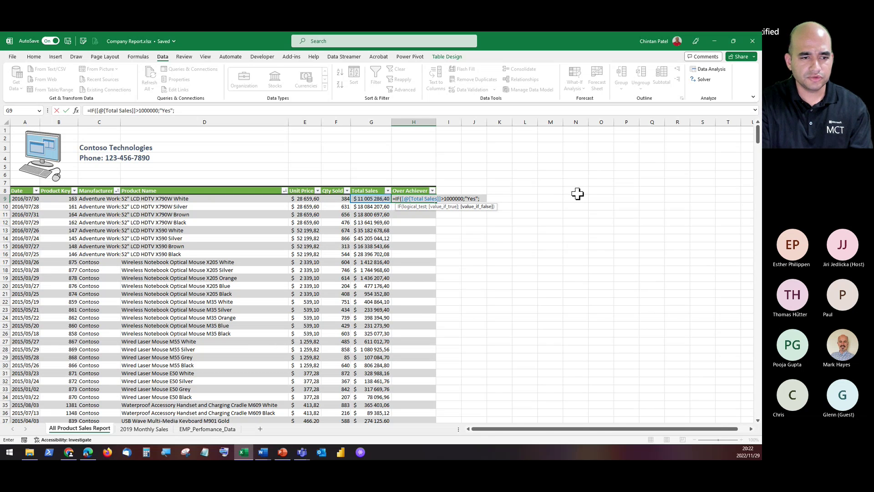
pyautogui.write('"No"')
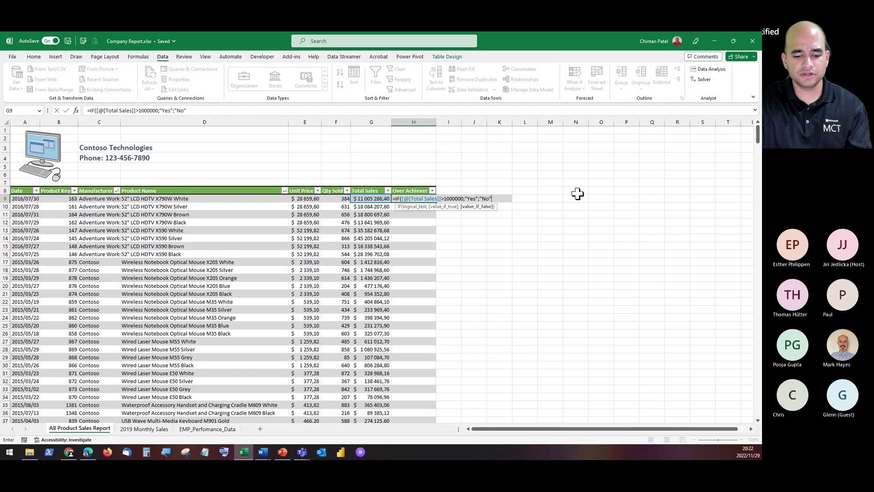
pyautogui.write(')')
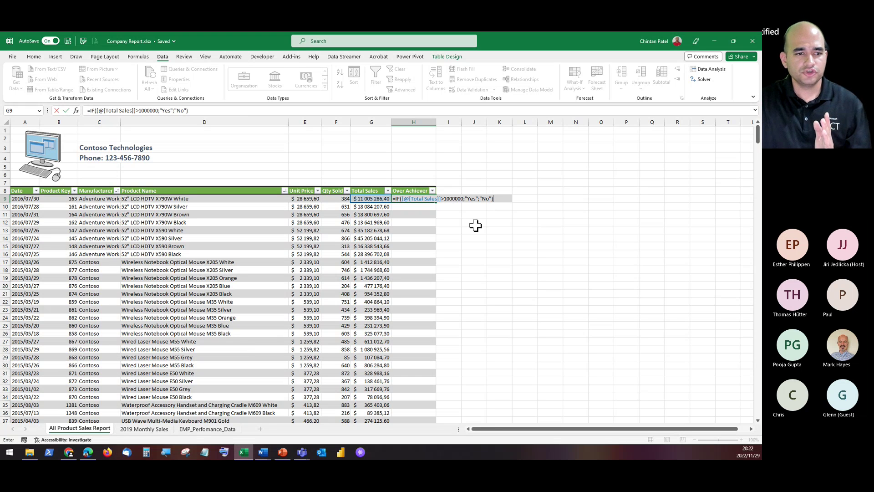
pyautogui.click(473, 199)
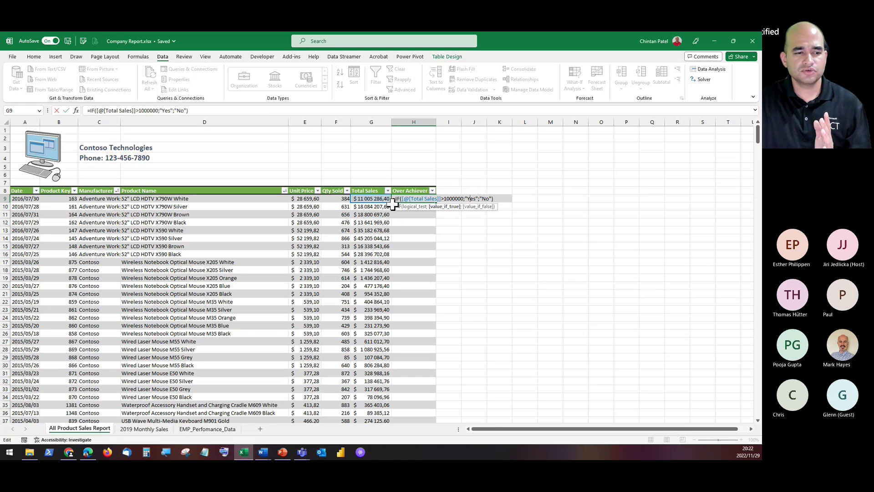
pyautogui.click(502, 199)
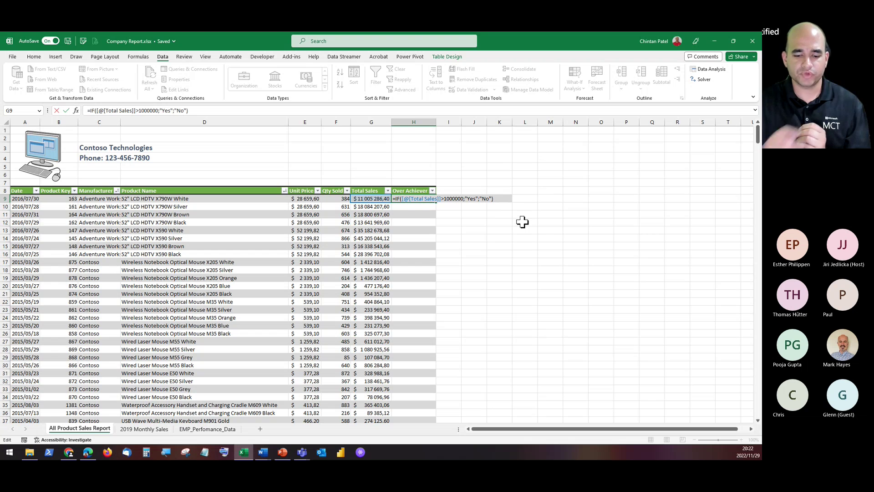
pyautogui.press('Return')
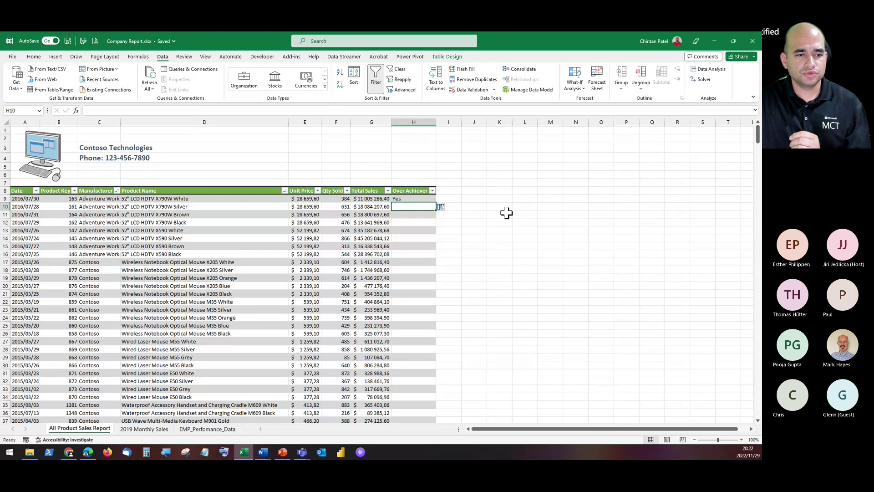
# Fill the whole Over Achiever column with the IF formula from H9 as a calculated column.
pyautogui.click(440, 208)
pyautogui.click(456, 216)
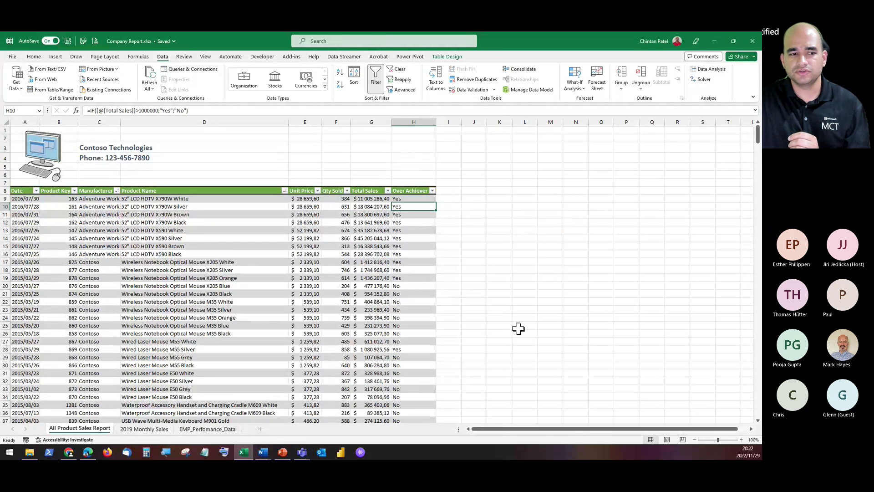
pyautogui.press('Up')
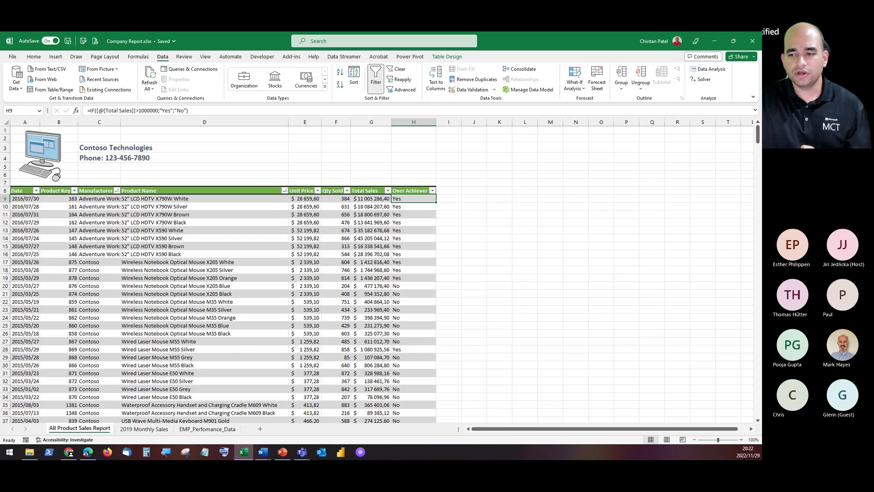
# Examine the Over Achiever IF formula in its cells and its logical test and true/false values in the Function Arguments dialog.
pyautogui.hotkey('alt', 'Tab')
pyautogui.hotkey('alt', 'Tab')
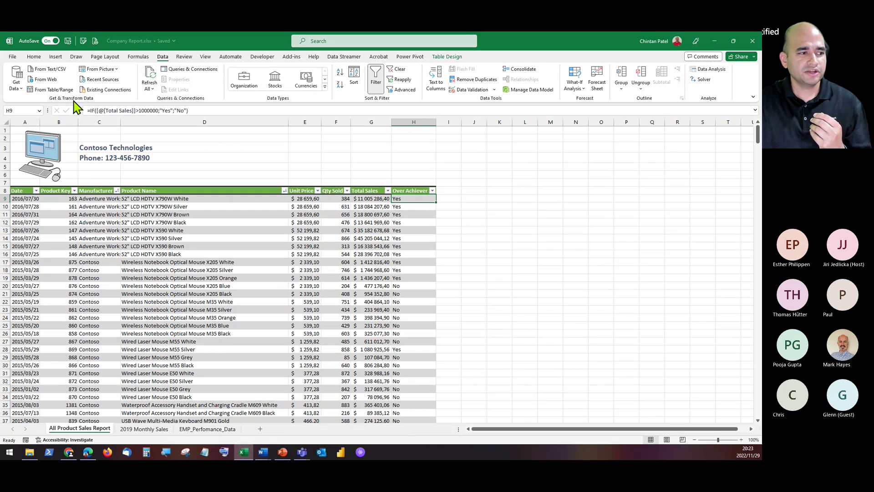
pyautogui.click(418, 206)
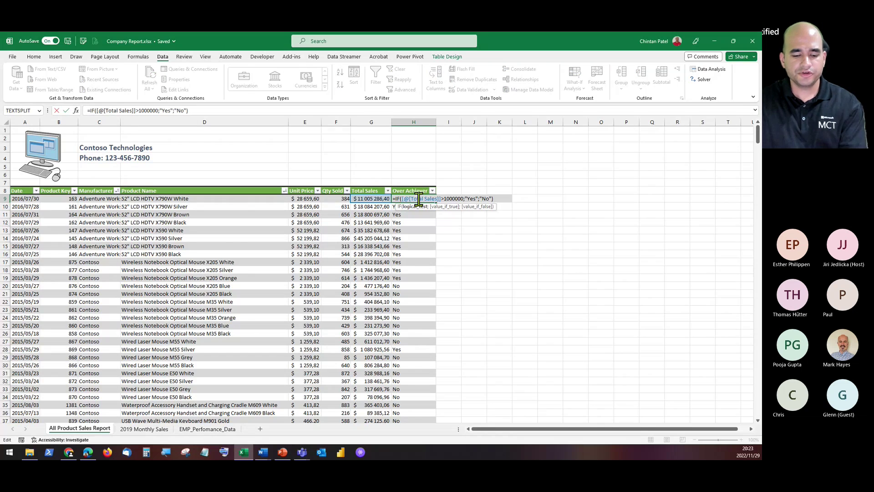
pyautogui.click(76, 111)
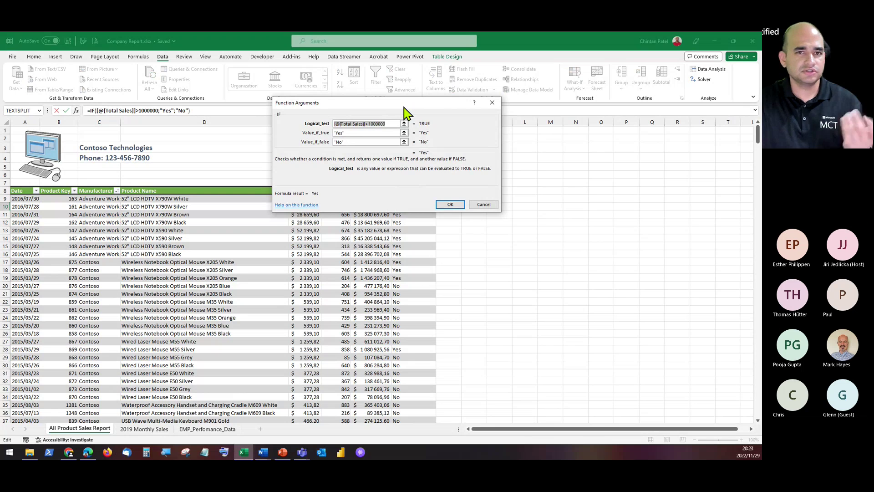
pyautogui.moveTo(404, 108); pyautogui.dragTo(351, 142)
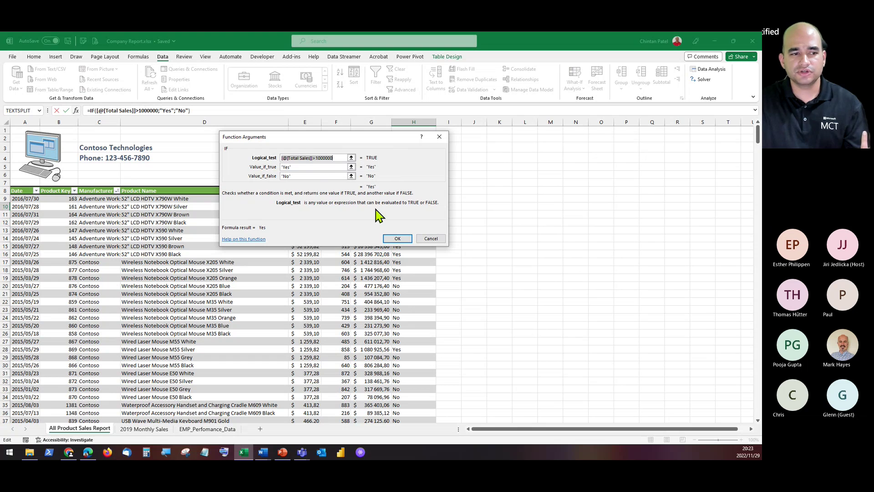
pyautogui.click(428, 239)
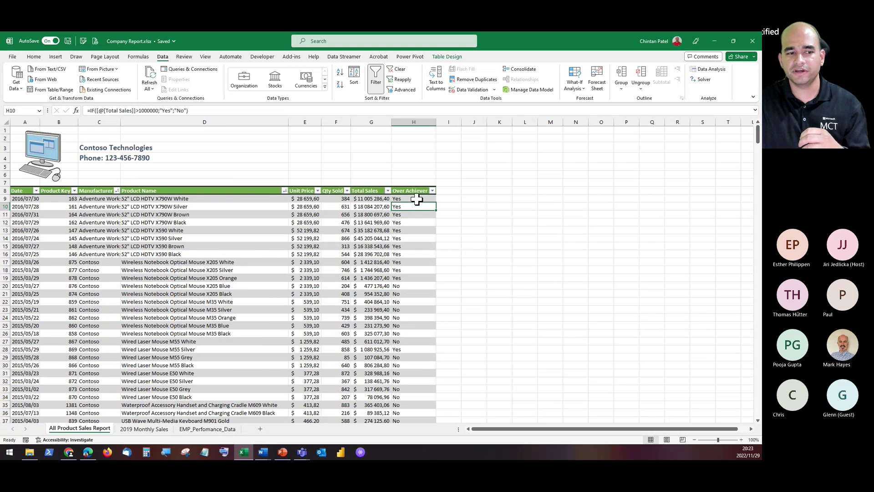
pyautogui.click(415, 198)
pyautogui.doubleClick(415, 199)
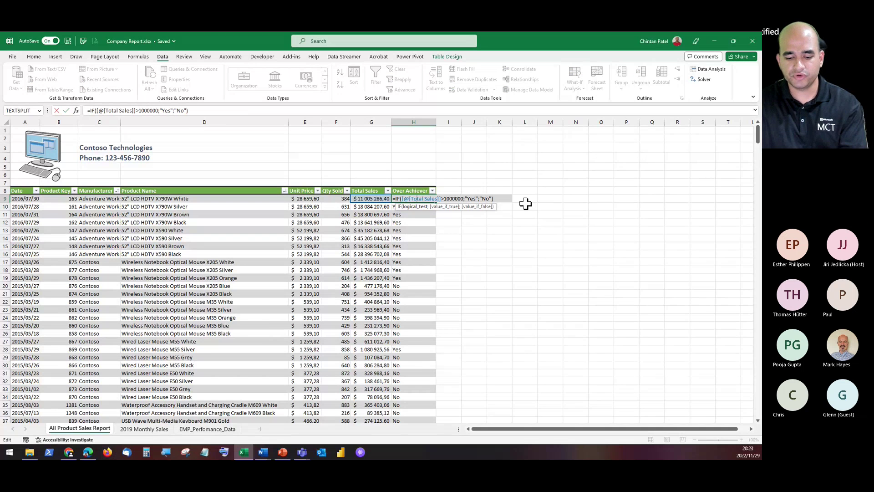
pyautogui.press('Return')
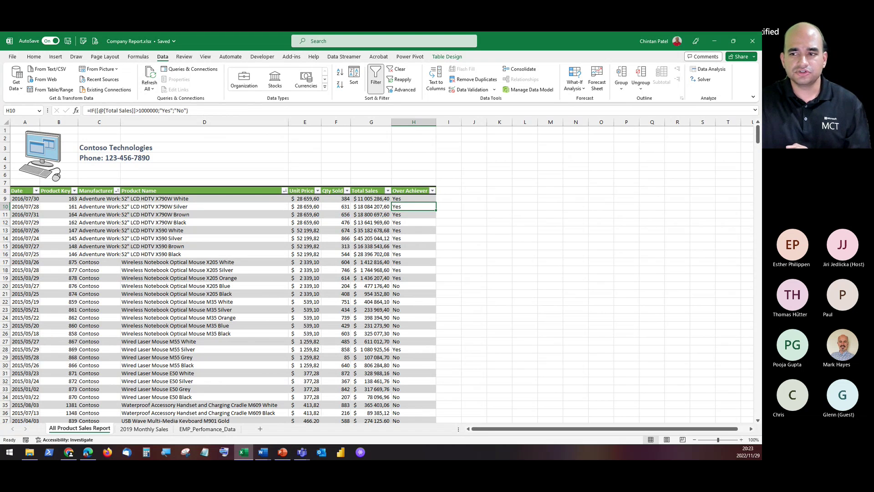
# Switch to the 2019 Monthly Sales sheet, select cell F1 beside Total Sales for January, and look through the AutoSum functions.
pyautogui.click(125, 429)
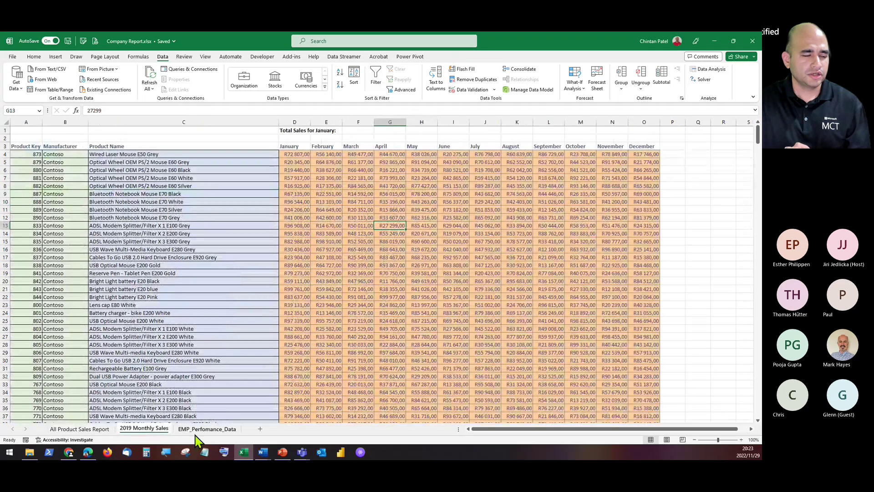
pyautogui.click(357, 129)
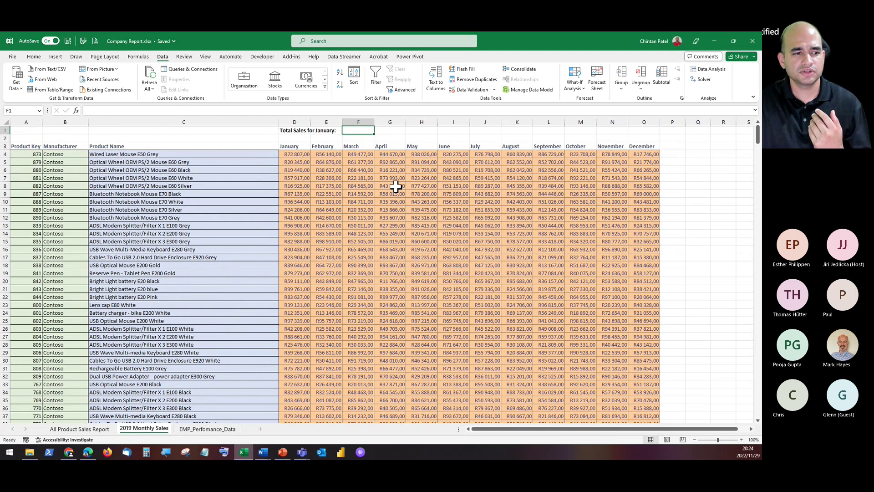
pyautogui.click(34, 58)
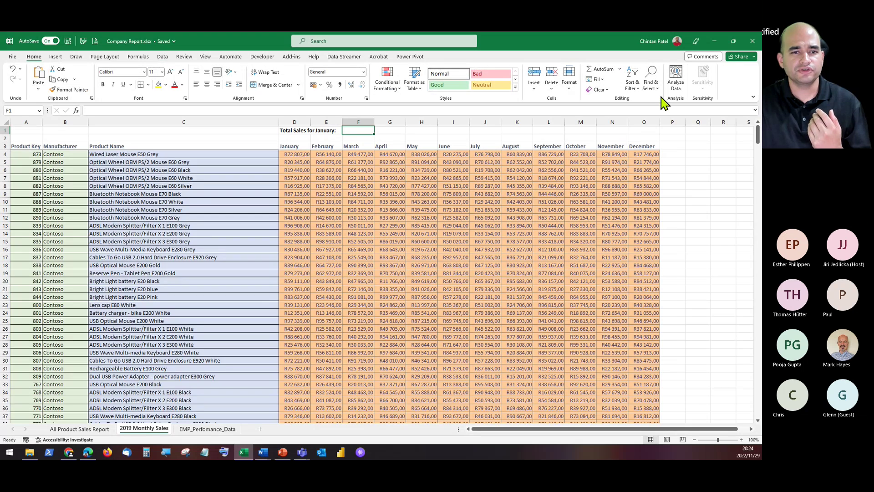
pyautogui.click(619, 69)
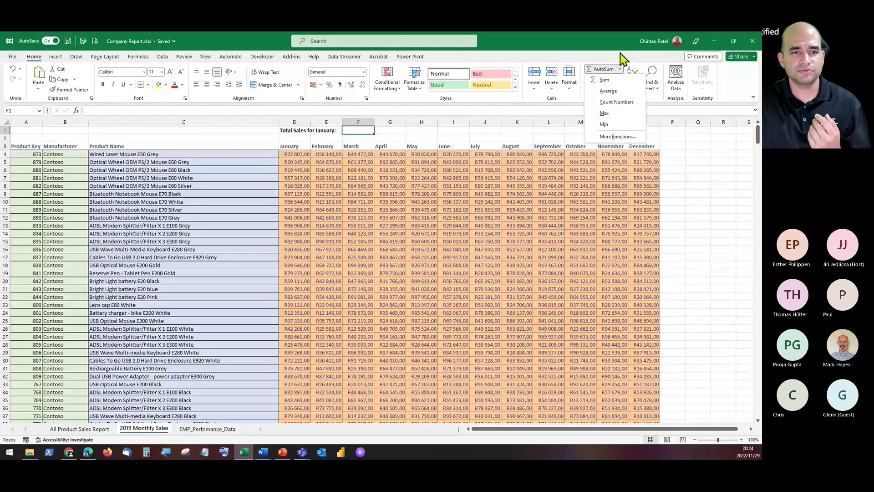
pyautogui.click(623, 58)
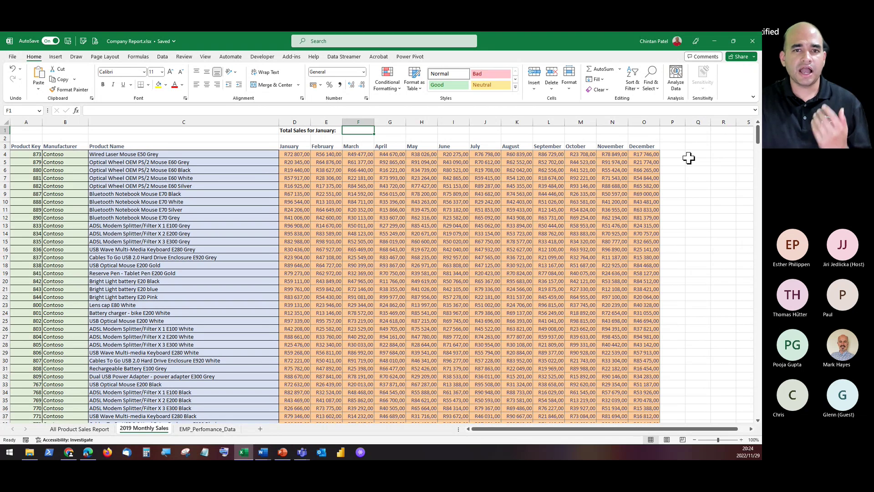
# Look down the January sales column from cell D4 to the last product row and return to the start.
pyautogui.click(304, 155)
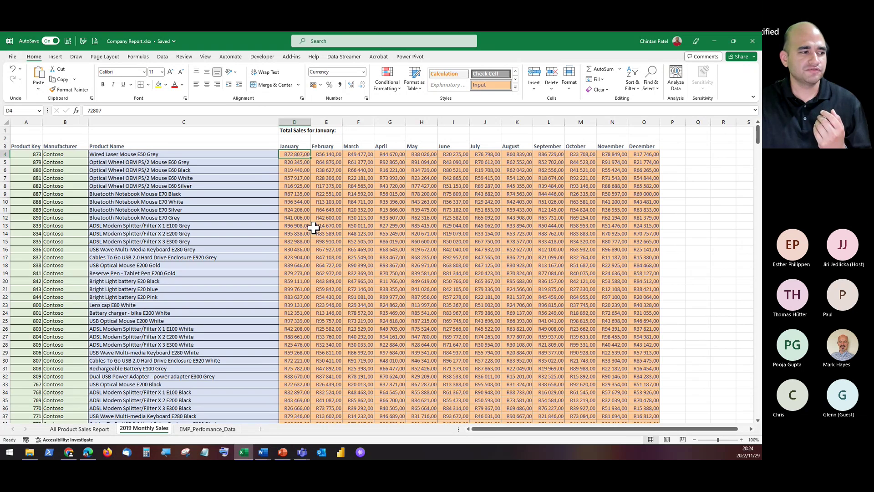
pyautogui.moveTo(757, 142); pyautogui.dragTo(724, 457)
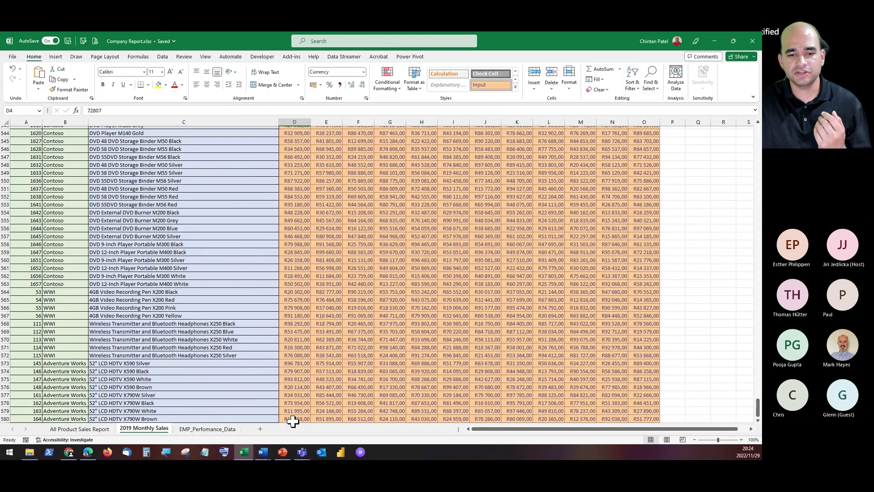
pyautogui.moveTo(756, 407); pyautogui.dragTo(747, 125)
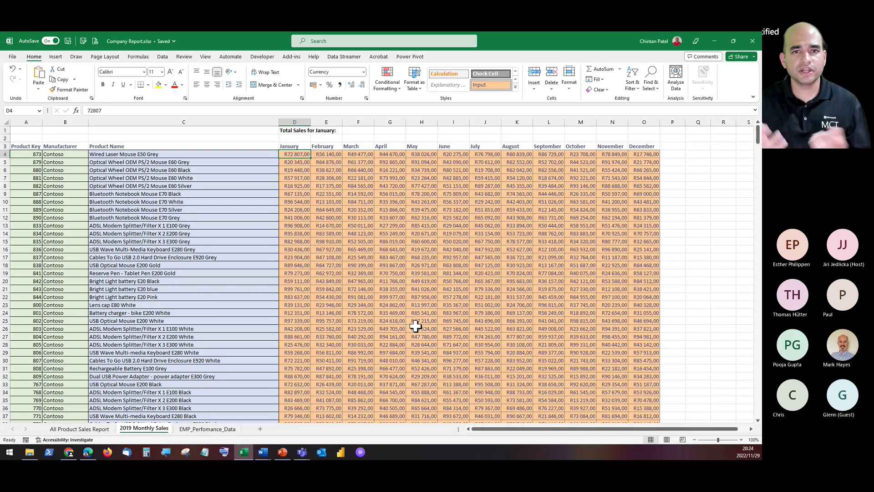
# Select the month headings from January in D3 across to December, using the On-Screen Keyboard.
pyautogui.click(286, 146)
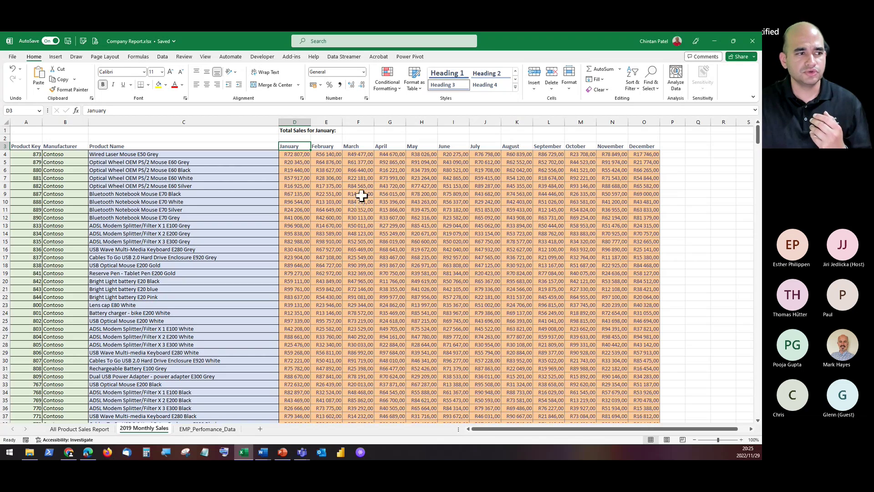
pyautogui.click(144, 58)
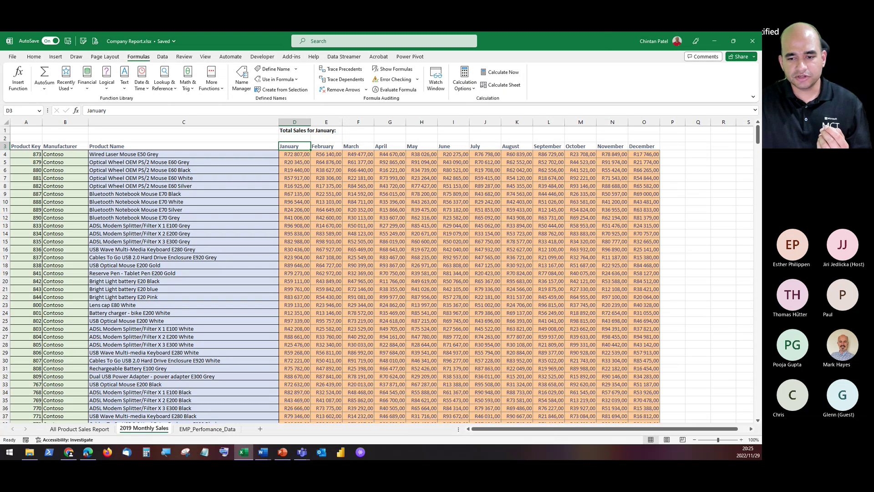
pyautogui.press('ctrl+super+o')
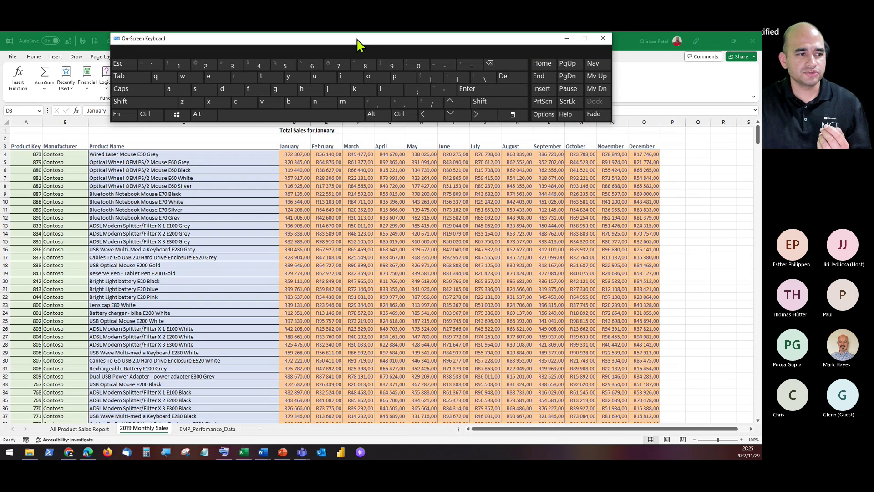
pyautogui.moveTo(359, 44); pyautogui.dragTo(353, 213)
pyautogui.click(299, 146)
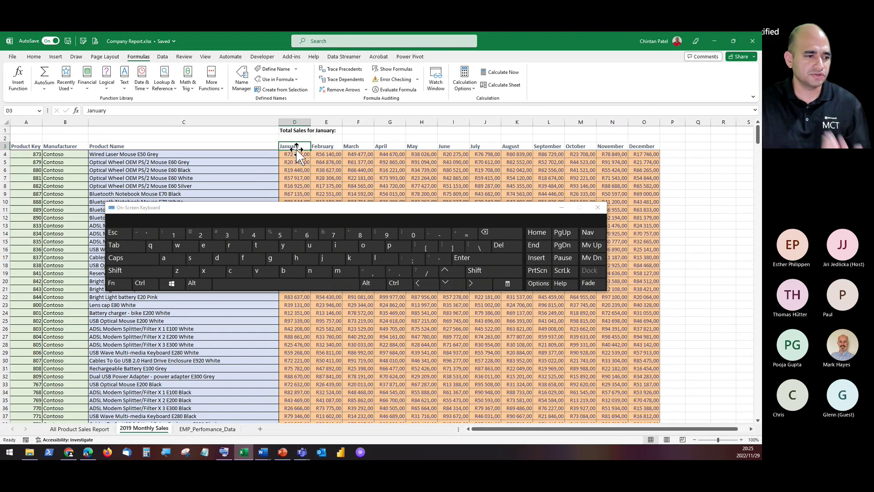
pyautogui.click(142, 284)
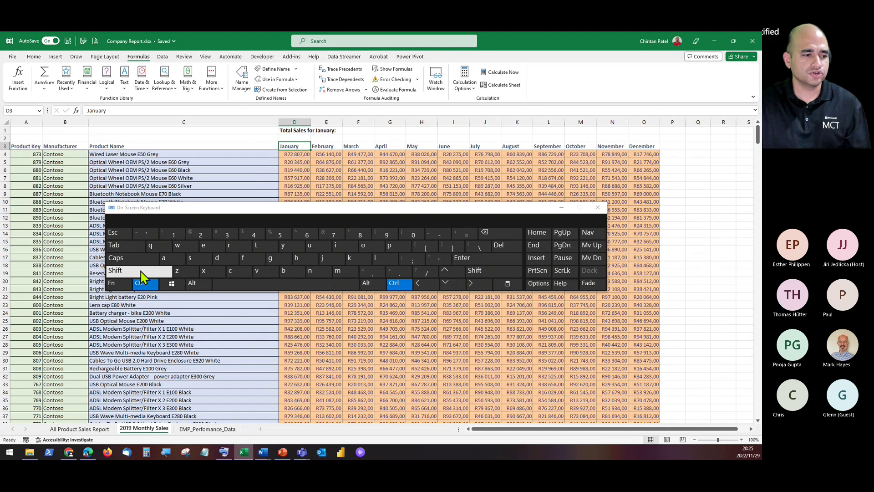
pyautogui.click(142, 273)
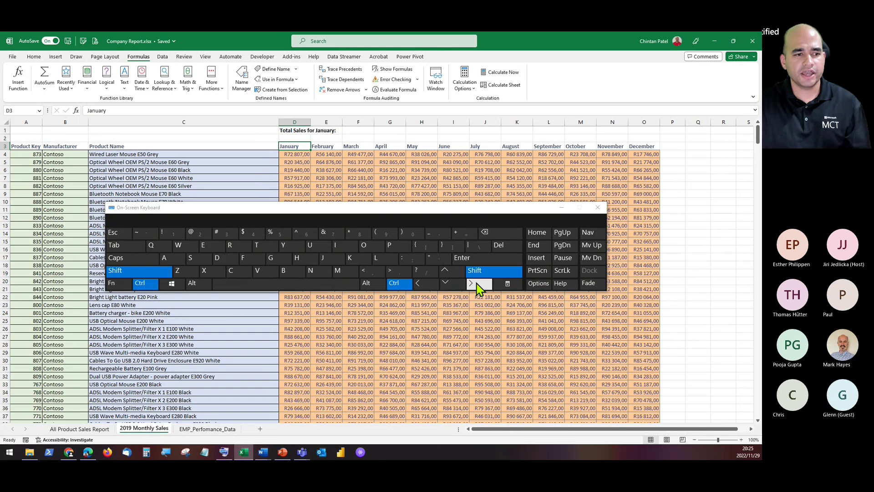
pyautogui.click(477, 285)
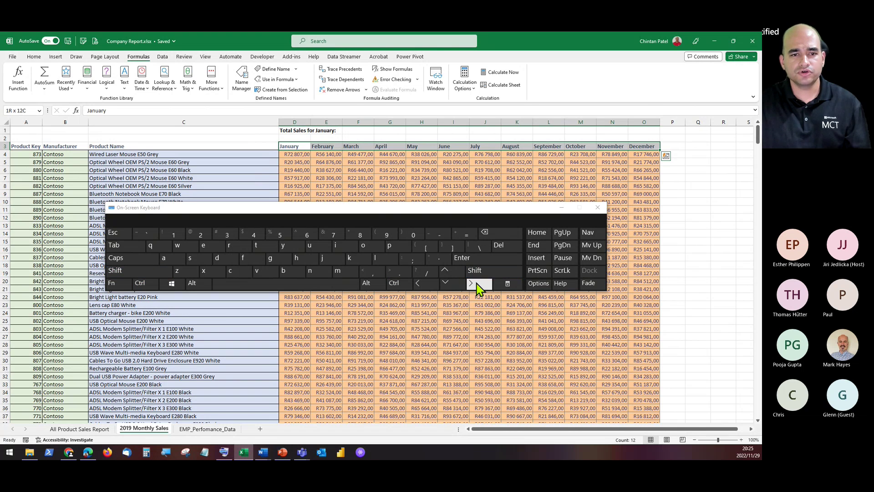
# Extend the month heading selection down to the last data row 580 and close the On-Screen Keyboard.
pyautogui.click(143, 283)
pyautogui.click(137, 271)
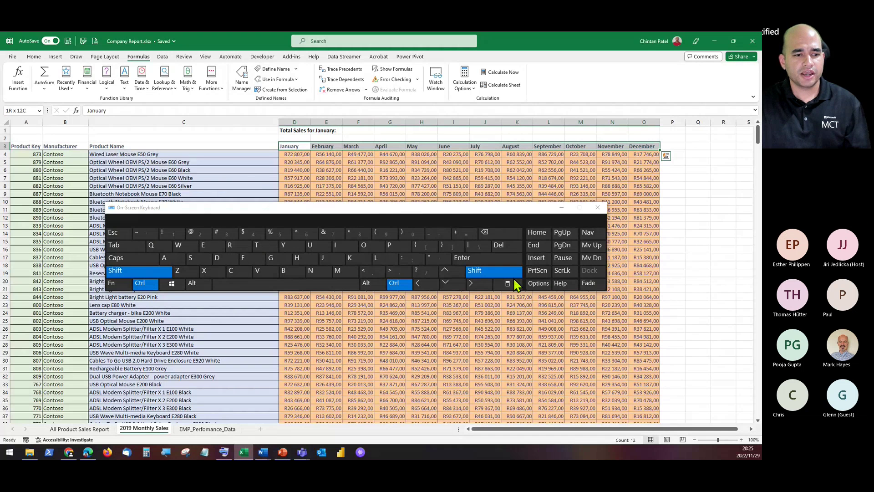
pyautogui.click(451, 288)
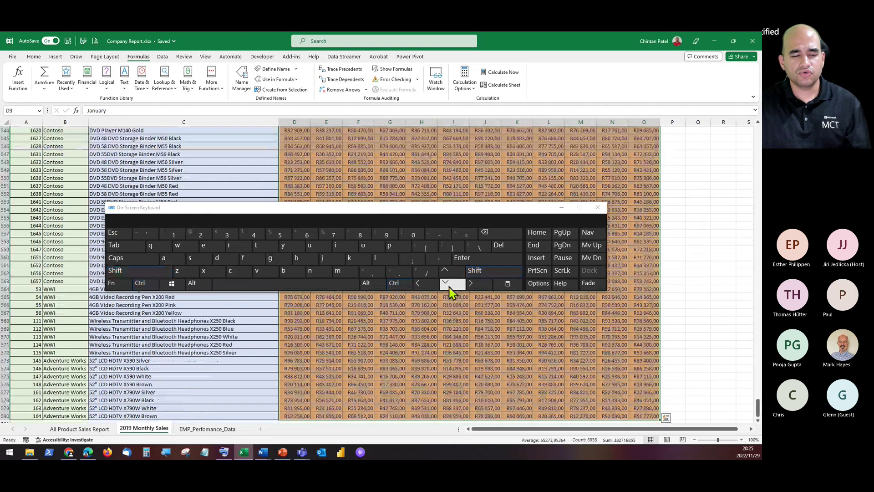
pyautogui.click(599, 209)
pyautogui.moveTo(757, 407); pyautogui.dragTo(728, 130)
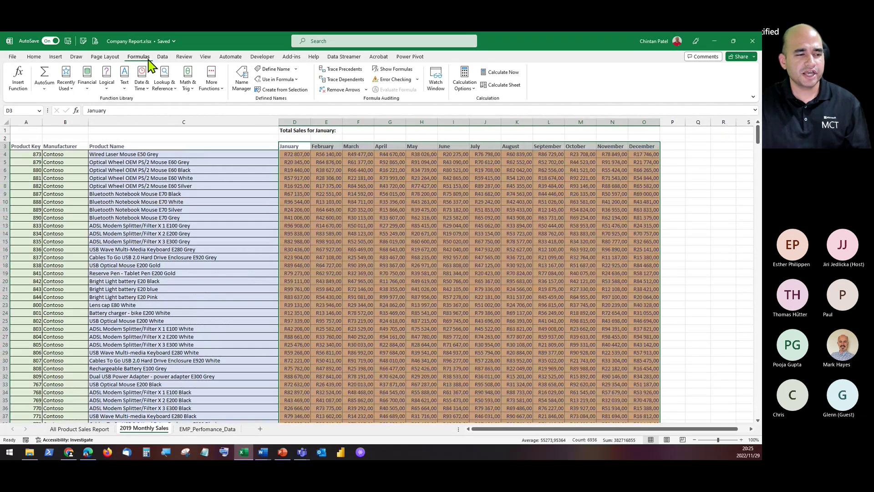
# Create named ranges for the months from the top row of the selection and go to the January range.
pyautogui.click(285, 89)
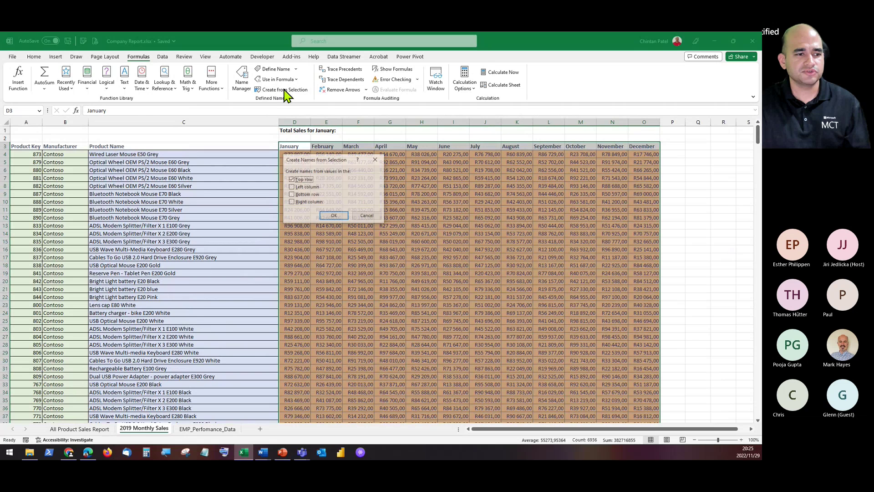
pyautogui.click(338, 217)
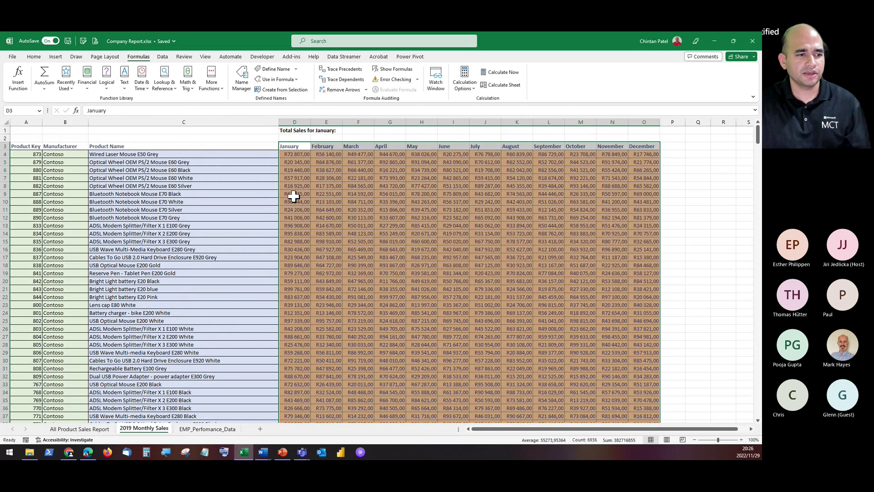
pyautogui.click(268, 146)
pyautogui.click(39, 110)
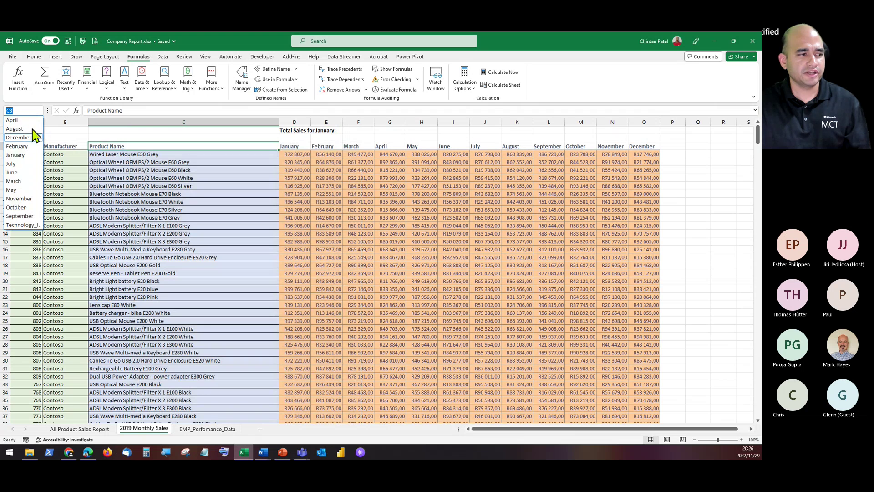
pyautogui.click(26, 156)
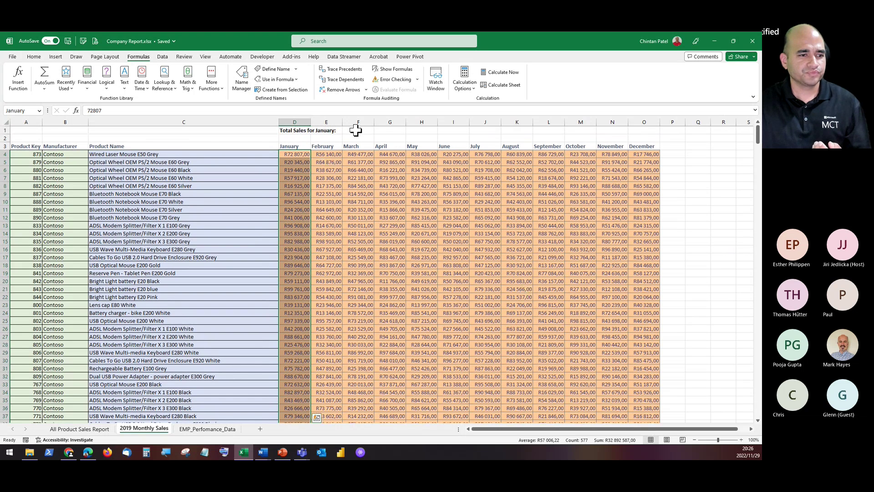
# Enter the formula =SUM(January) in cell F1 beside Total Sales for January.
pyautogui.click(358, 130)
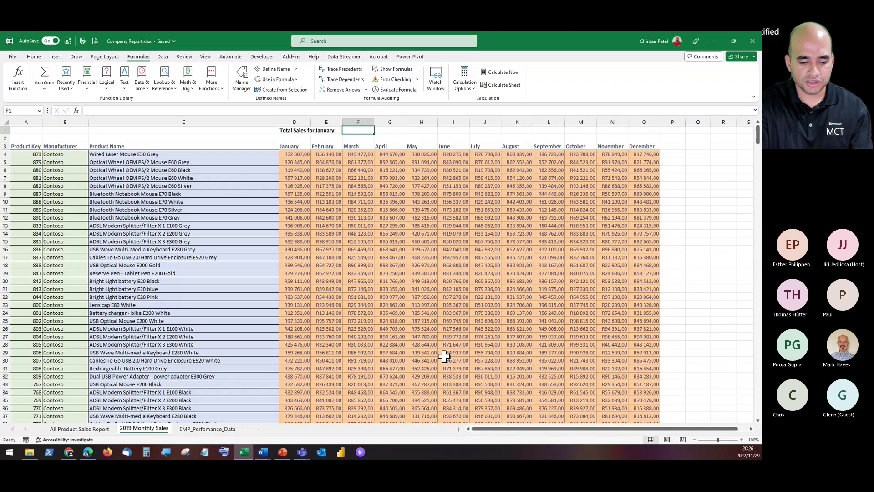
pyautogui.write('=SUM(')
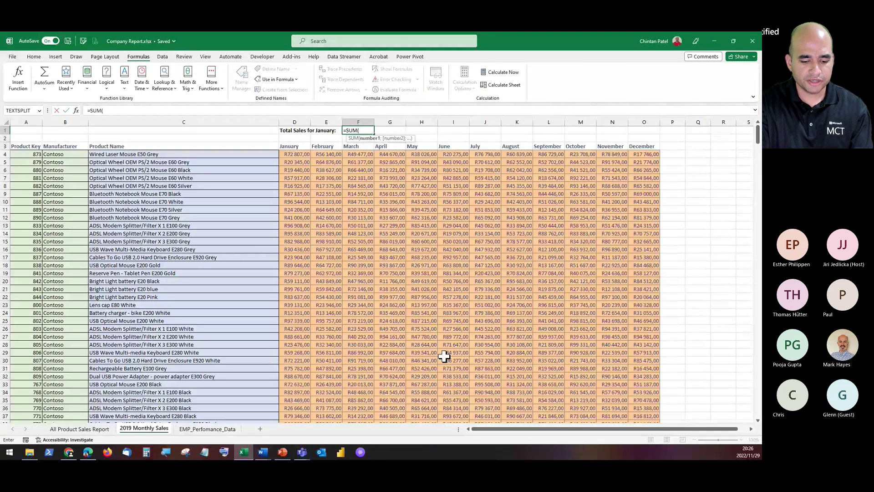
pyautogui.write('January')
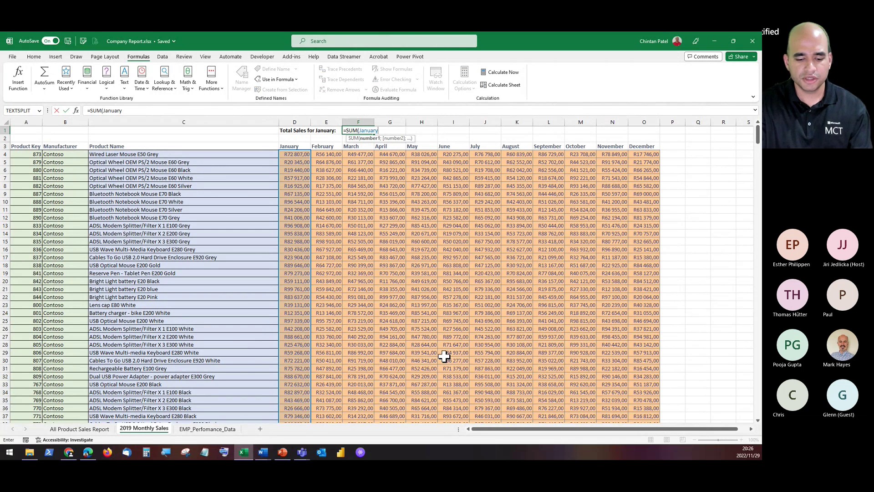
pyautogui.write('))')
pyautogui.press('Return')
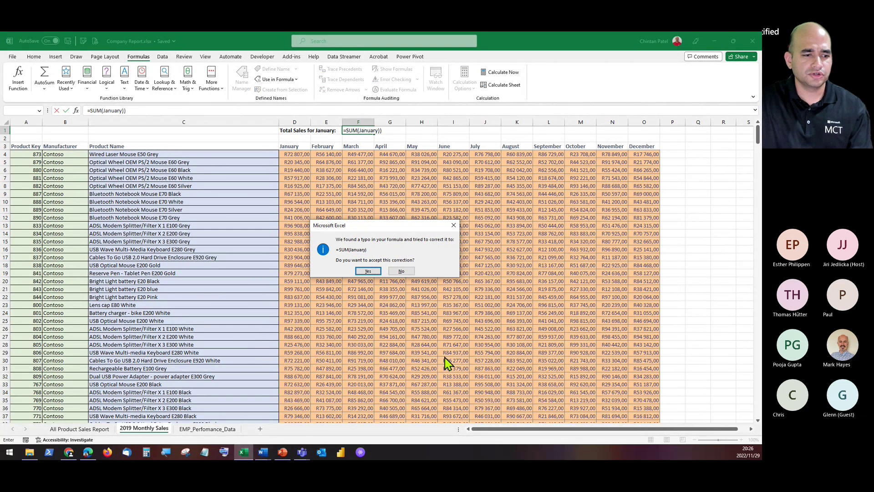
pyautogui.click(368, 271)
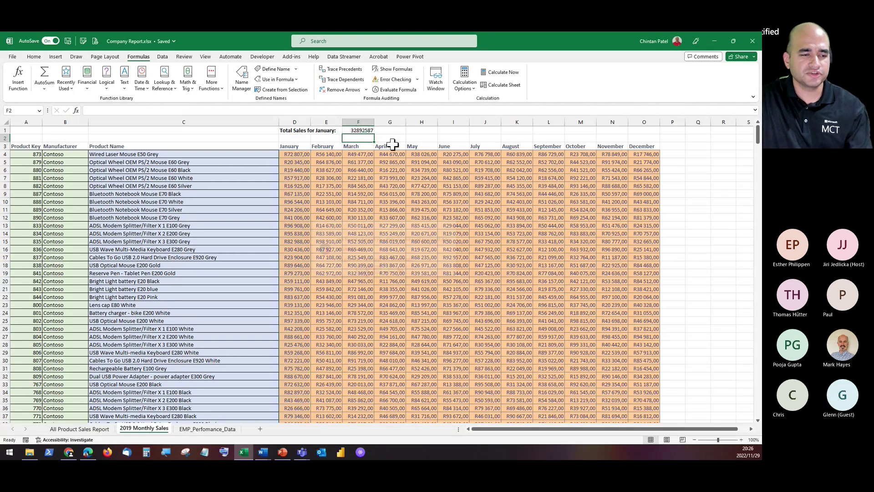
# Apply the dollar Accounting number format to the January total in cell F1.
pyautogui.click(360, 130)
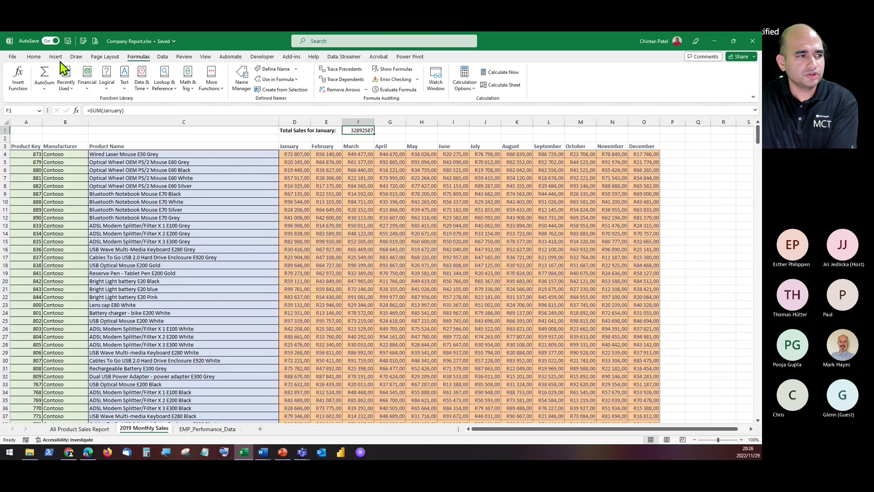
pyautogui.click(34, 58)
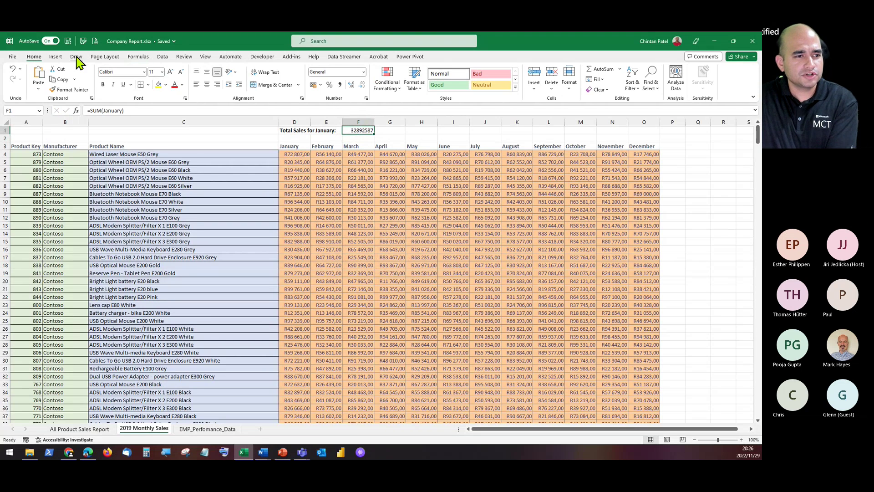
pyautogui.click(320, 85)
pyautogui.click(329, 109)
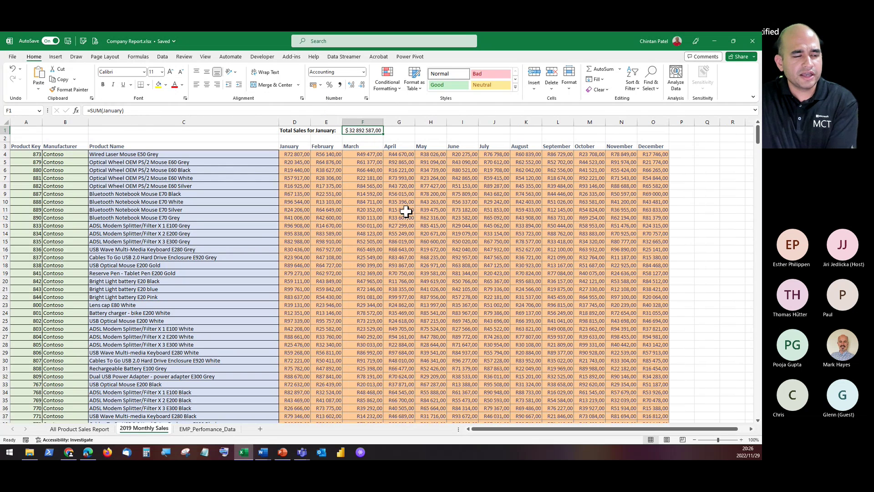
# Examine the SUM formula in F1 and the January range it refers to, leaving it as is.
pyautogui.click(409, 176)
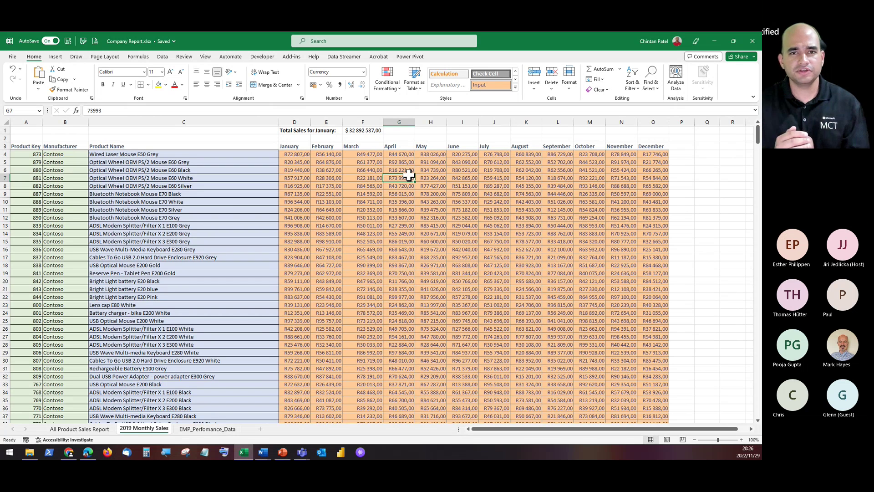
pyautogui.doubleClick(377, 130)
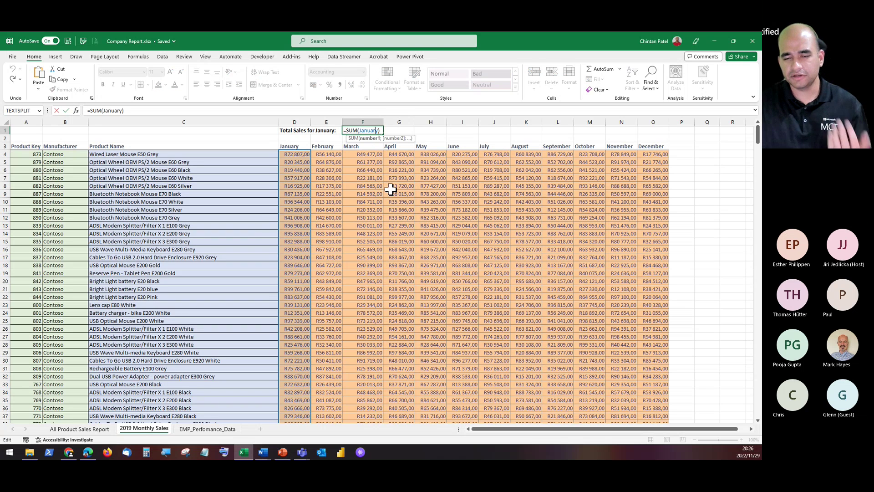
pyautogui.press('Return')
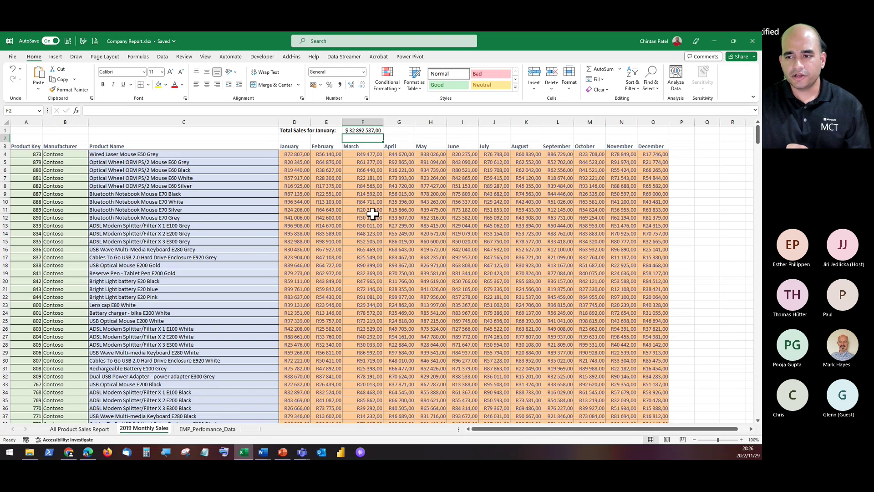
# Examine the monthly sales rows far below the headings, enlarging the sheet to 244% around cell G119.
pyautogui.scroll(-20, 372, 230)
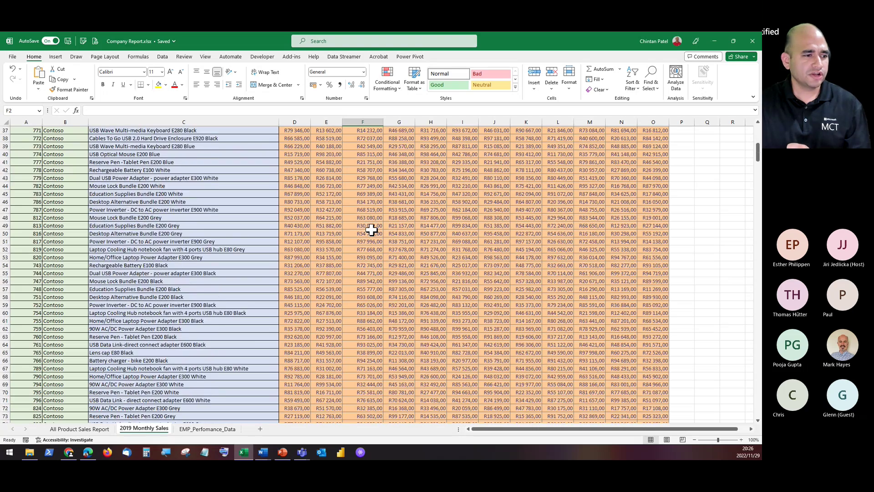
pyautogui.scroll(-9, 368, 233)
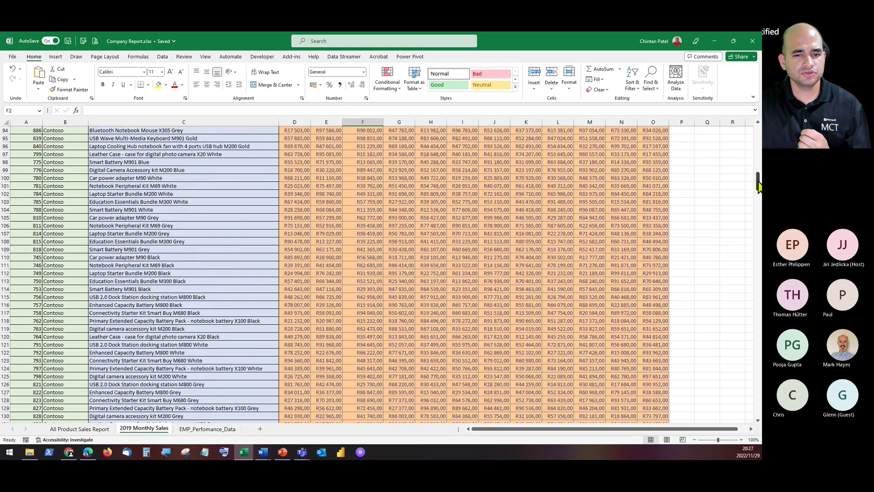
pyautogui.moveTo(757, 184); pyautogui.dragTo(739, 119)
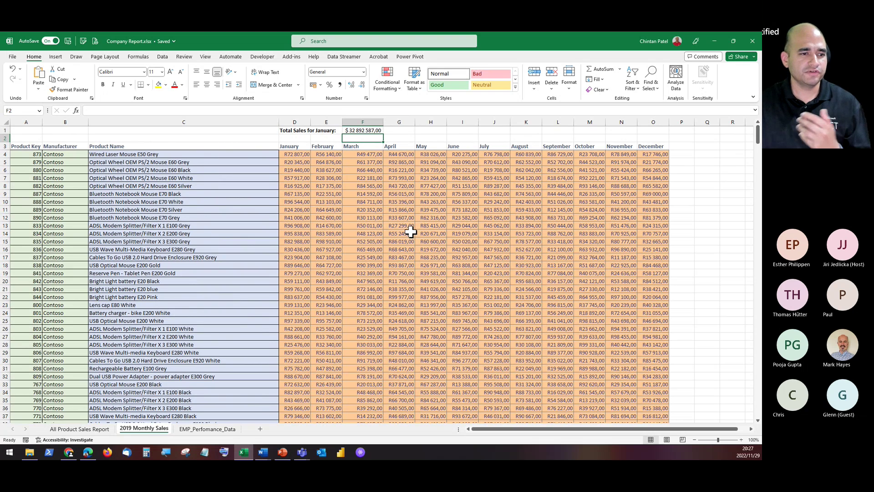
pyautogui.scroll(-15, 360, 199)
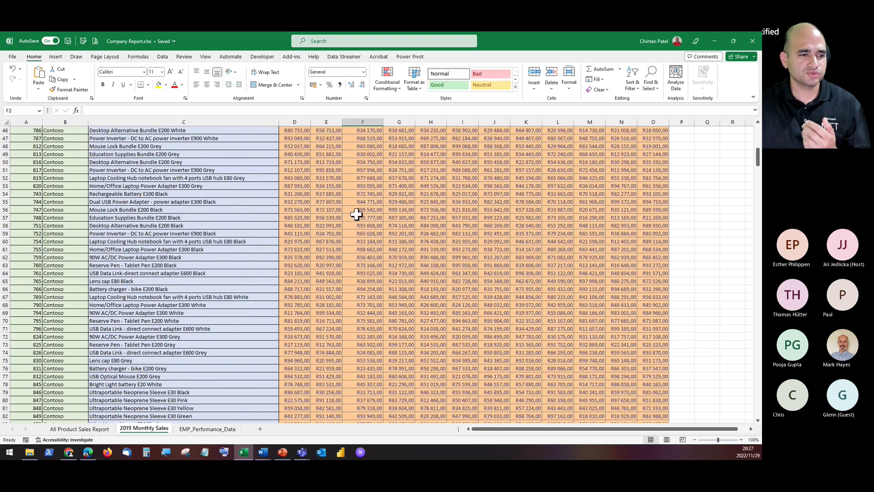
pyautogui.scroll(-15, 450, 327)
pyautogui.hscroll(1, 582, 430)
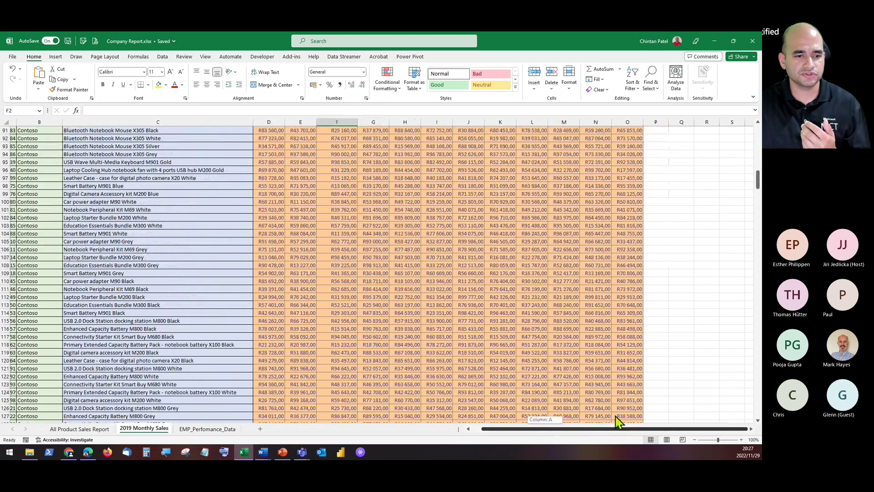
pyautogui.scroll(-4, 601, 394)
pyautogui.moveTo(723, 439); pyautogui.dragTo(728, 440)
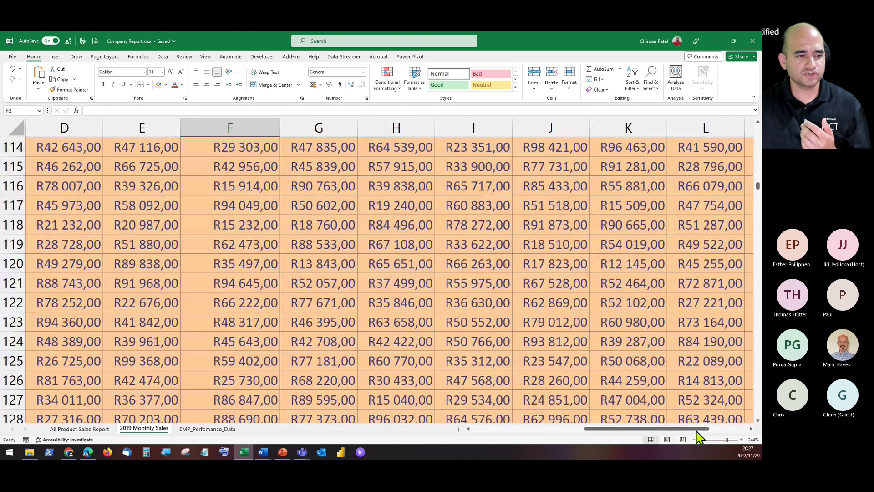
pyautogui.click(339, 248)
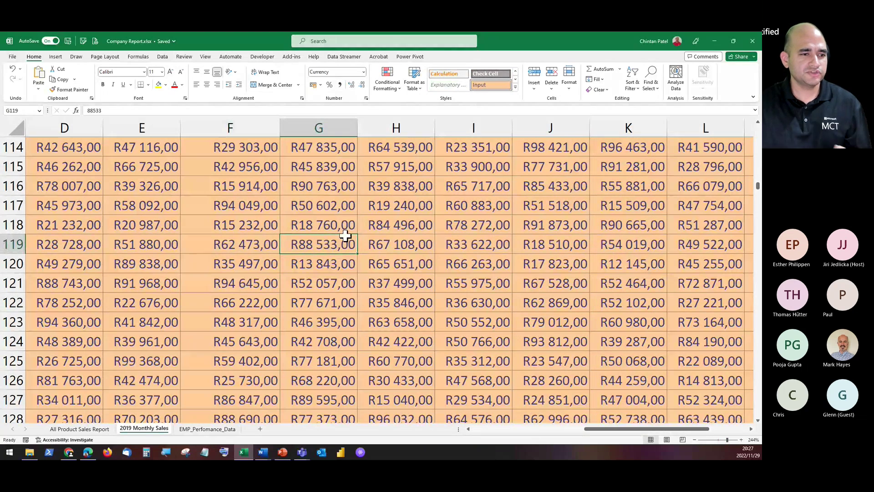
# Freeze panes at cell D4 so the heading rows and the columns before January stay in view.
pyautogui.scroll(-1, 367, 217)
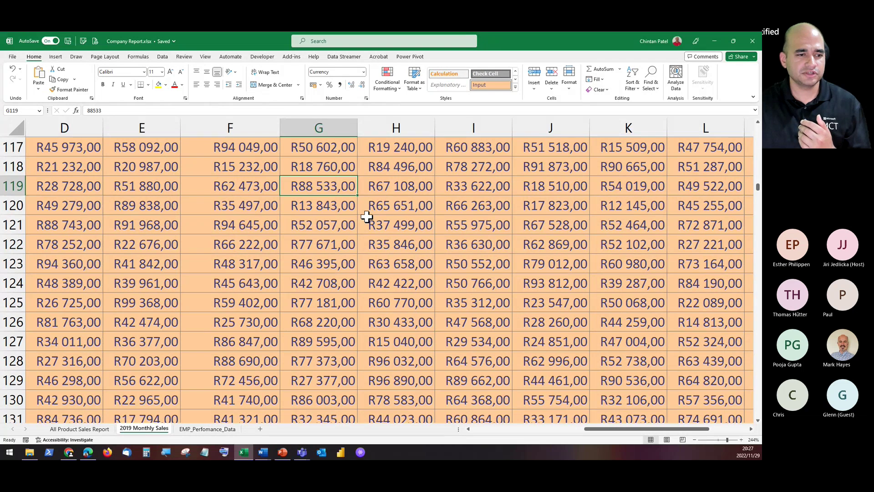
pyautogui.click(399, 186)
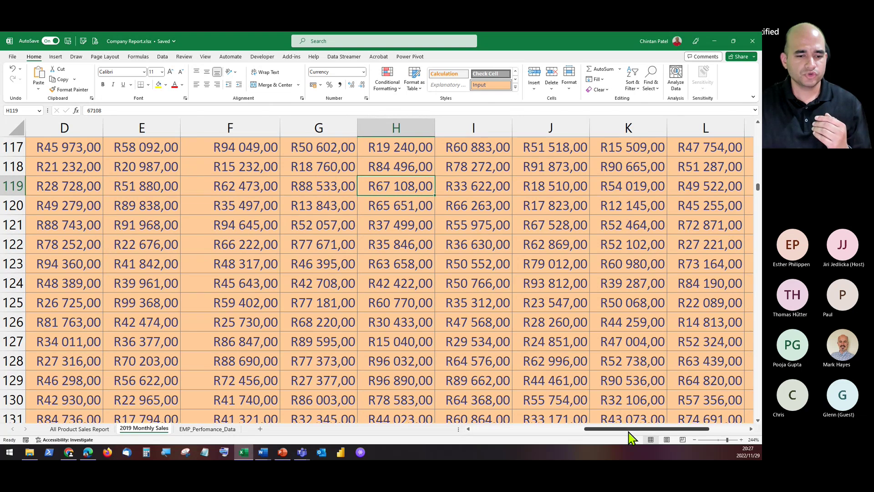
pyautogui.moveTo(628, 429); pyautogui.dragTo(459, 423)
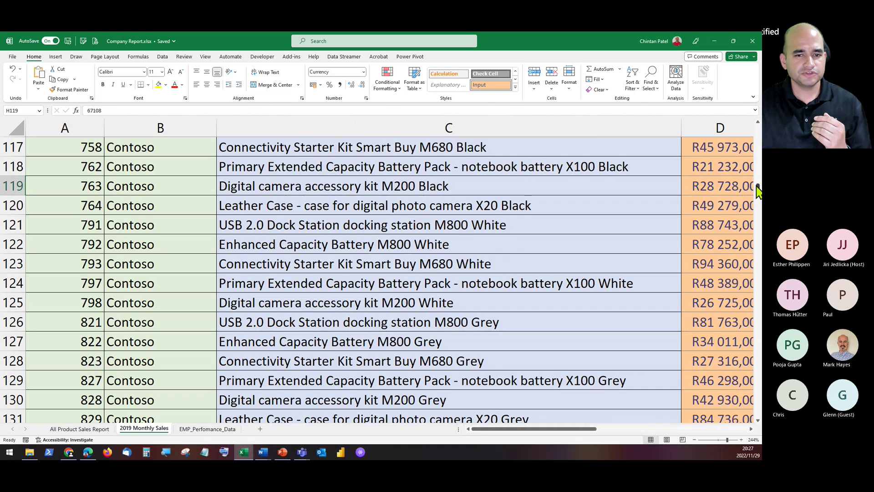
pyautogui.moveTo(759, 192); pyautogui.dragTo(747, 124)
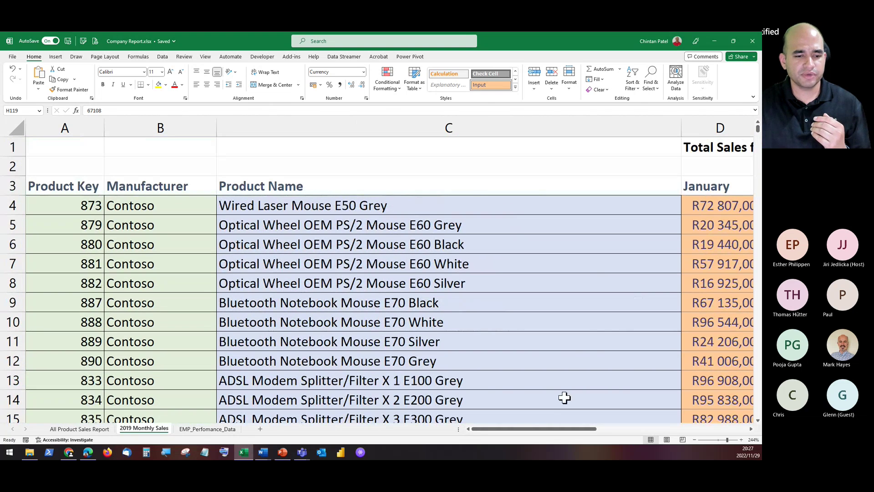
pyautogui.moveTo(548, 428); pyautogui.dragTo(612, 415)
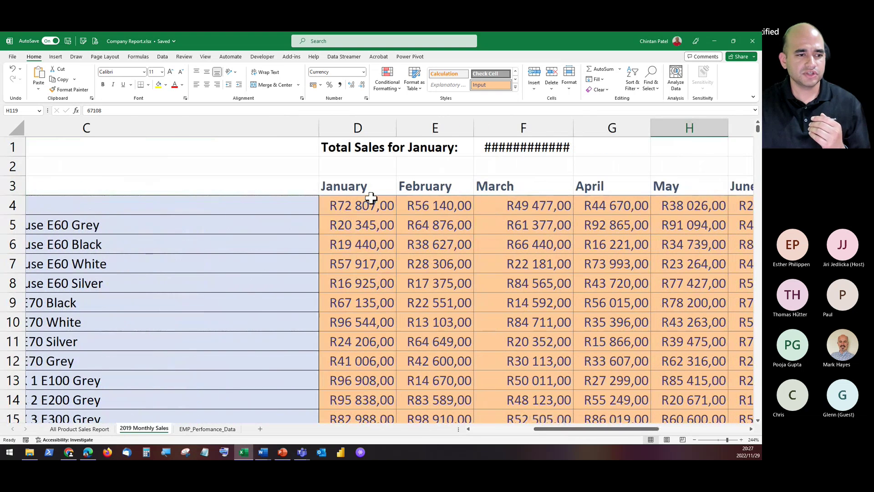
pyautogui.click(337, 204)
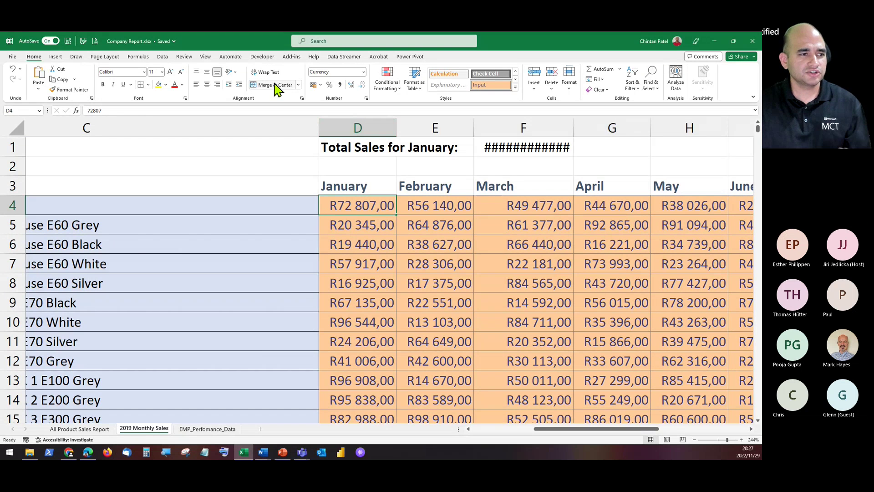
pyautogui.click(205, 58)
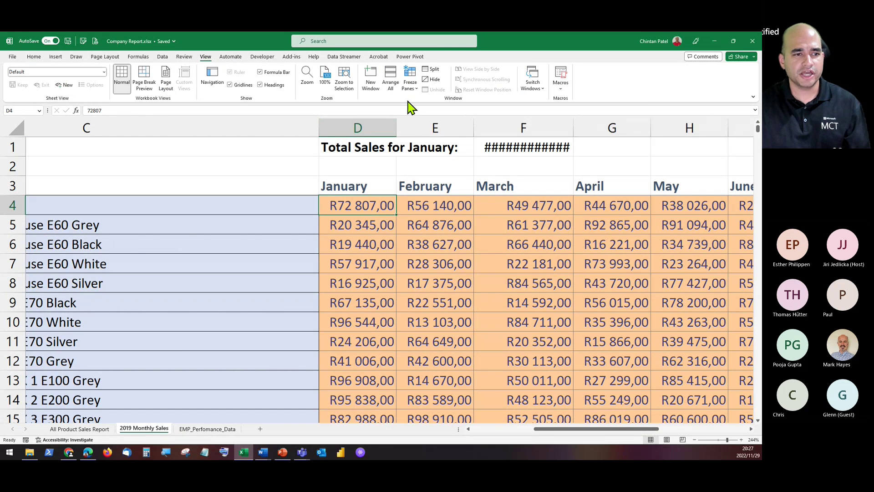
pyautogui.click(412, 86)
pyautogui.click(461, 112)
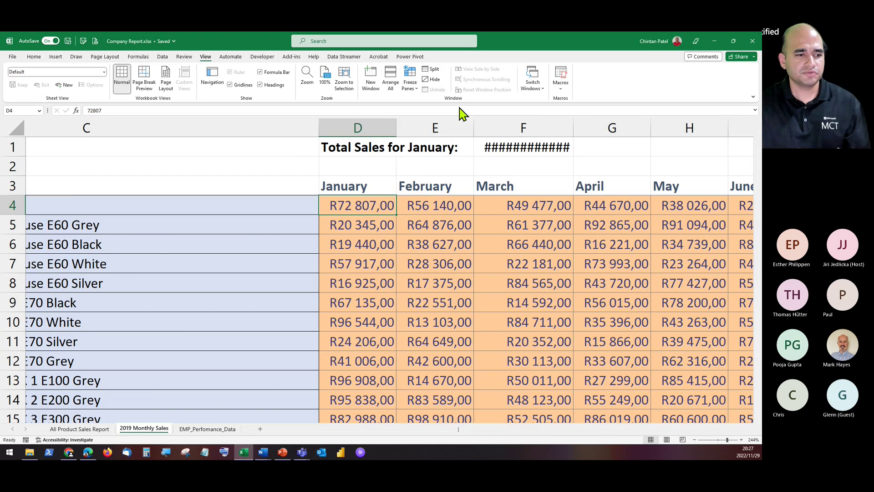
# Reduce the sheet zoom to 130% and autofit column F to the January sales total.
pyautogui.scroll(-20, 490, 286)
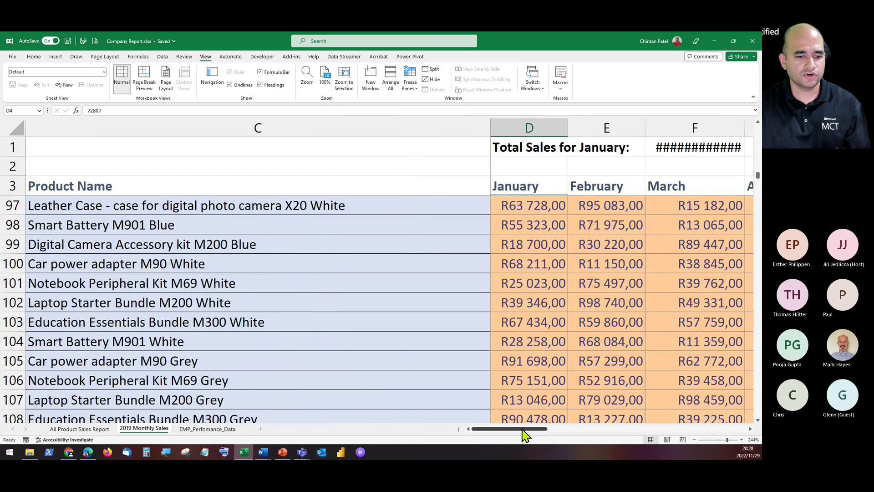
pyautogui.moveTo(525, 435); pyautogui.dragTo(535, 330)
pyautogui.scroll(20, 536, 332)
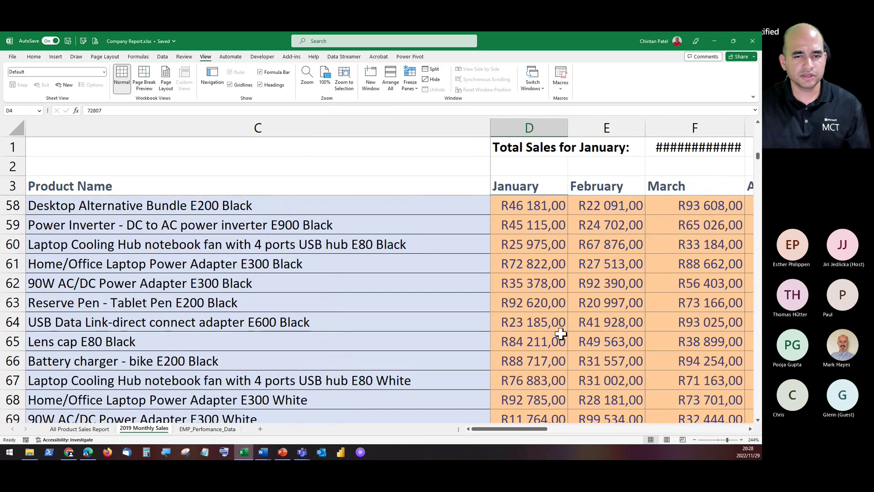
pyautogui.scroll(9, 554, 337)
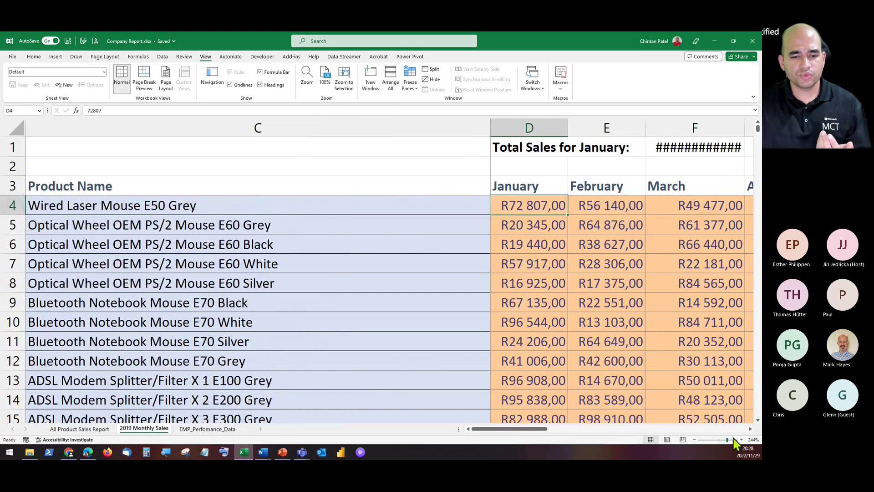
pyautogui.moveTo(726, 441); pyautogui.dragTo(719, 441)
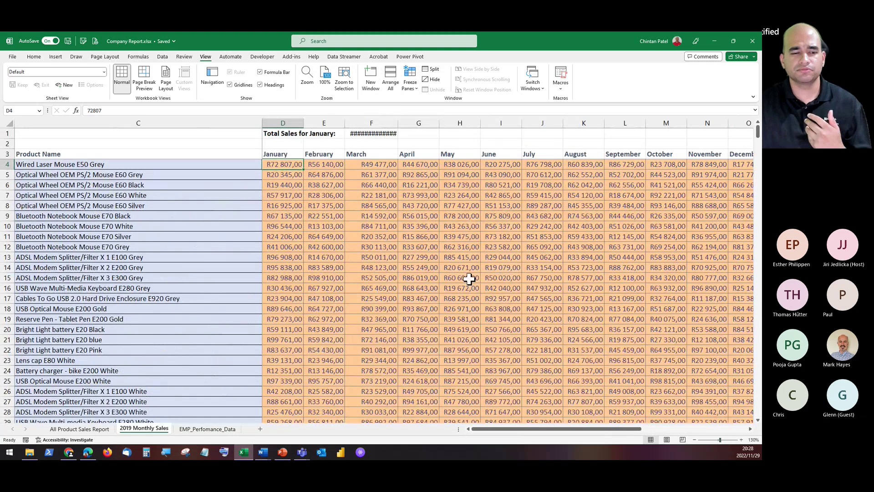
pyautogui.doubleClick(398, 123)
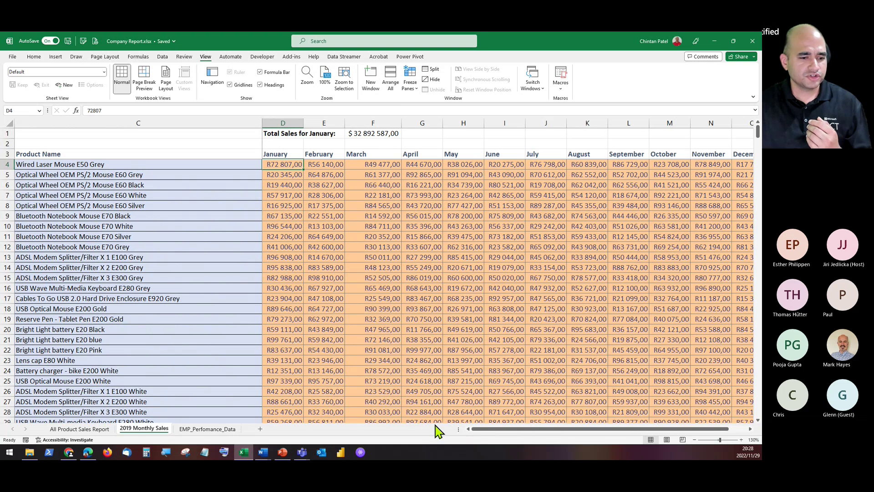
# Unfreeze the panes on the 2019 Monthly Sales sheet.
pyautogui.moveTo(491, 433); pyautogui.dragTo(420, 440)
pyautogui.click(411, 86)
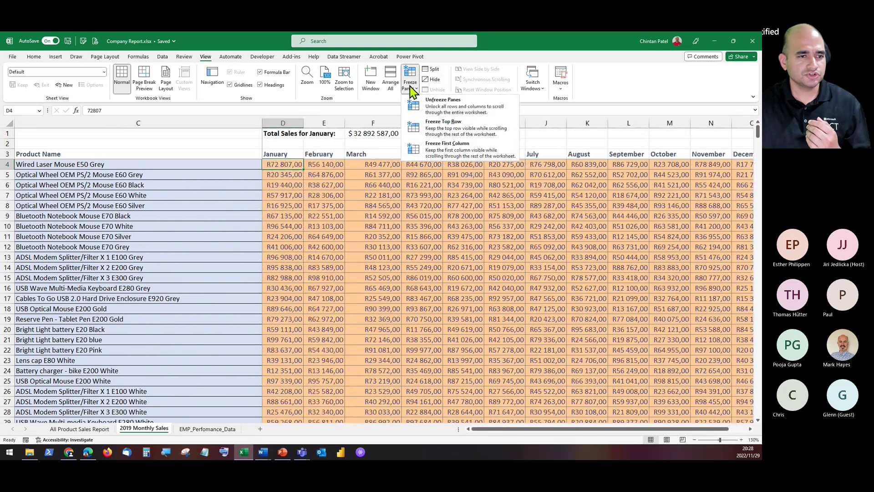
pyautogui.click(455, 105)
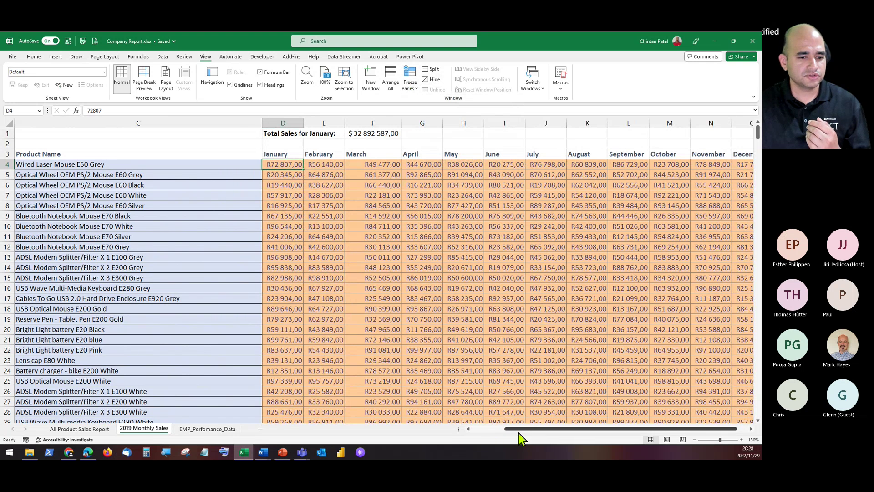
# Insert a blank column between the Manufacturer and Product Name columns.
pyautogui.hscroll(-2, 522, 439)
pyautogui.click(123, 226)
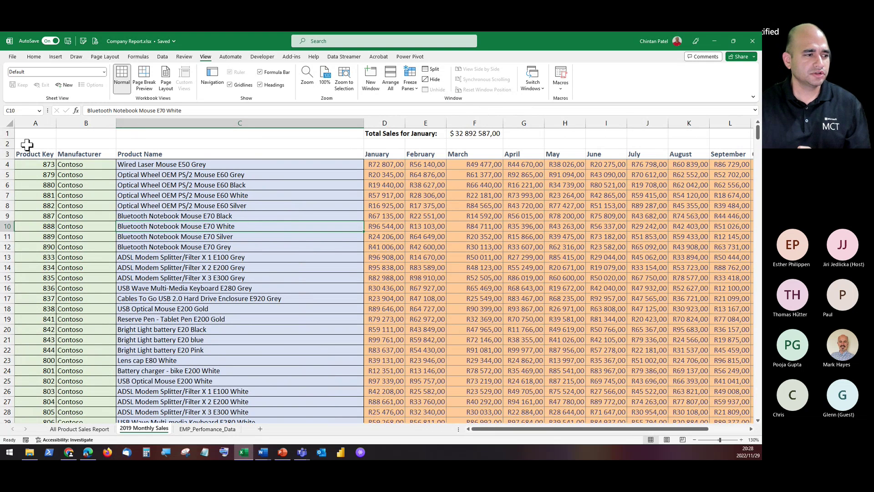
pyautogui.moveTo(31, 152); pyautogui.dragTo(85, 169)
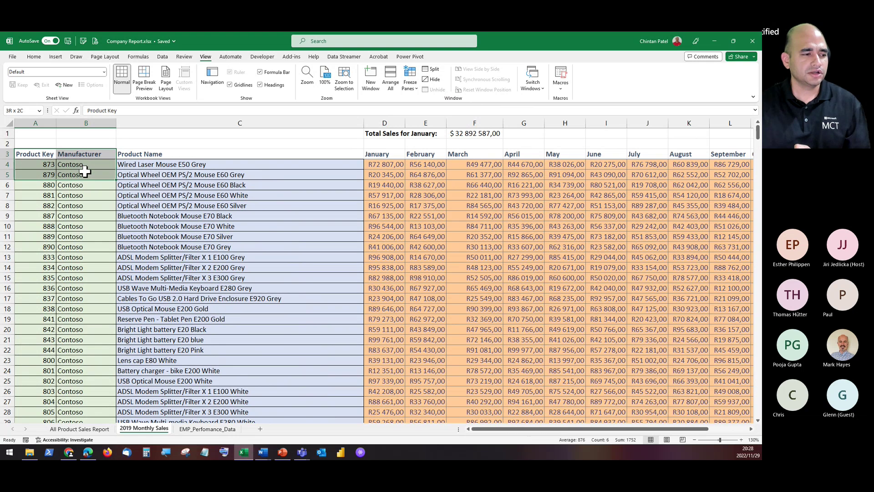
pyautogui.click(96, 164)
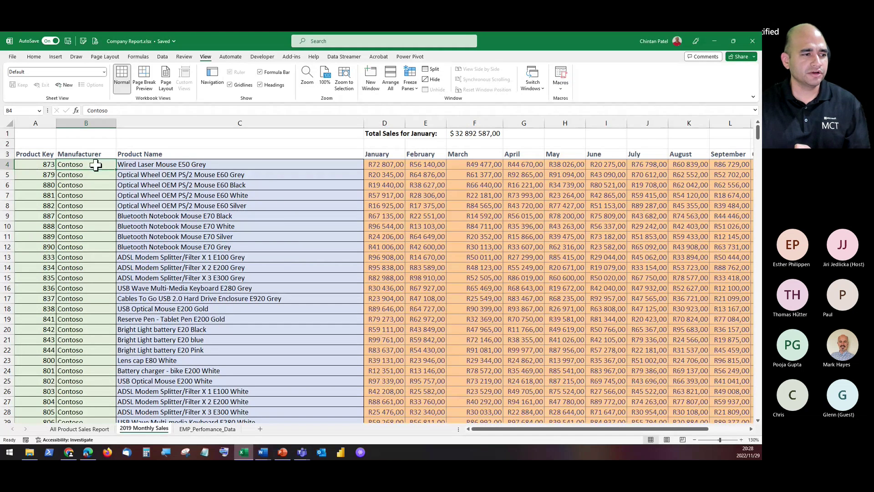
pyautogui.click(169, 117)
pyautogui.hotkey('ctrl', 'shift', '+')
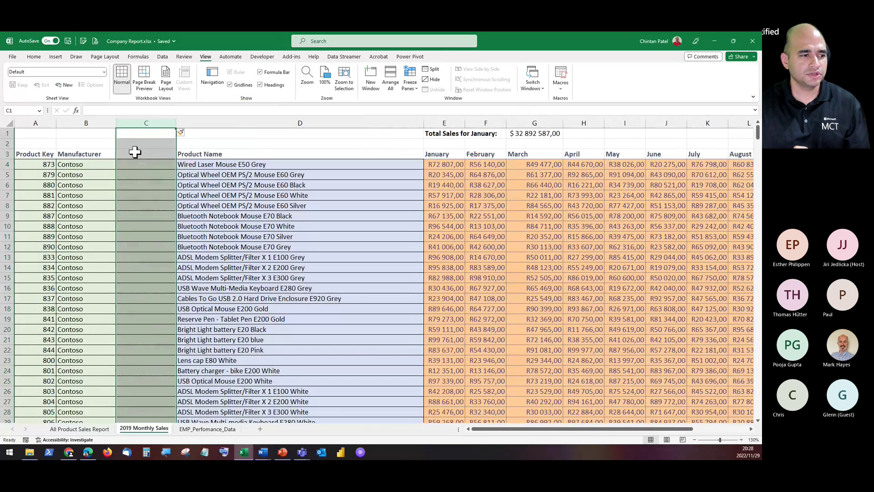
# Enter the heading "Product Key - Manufacturer" in cell C3 and autofit column C to it.
pyautogui.click(133, 153)
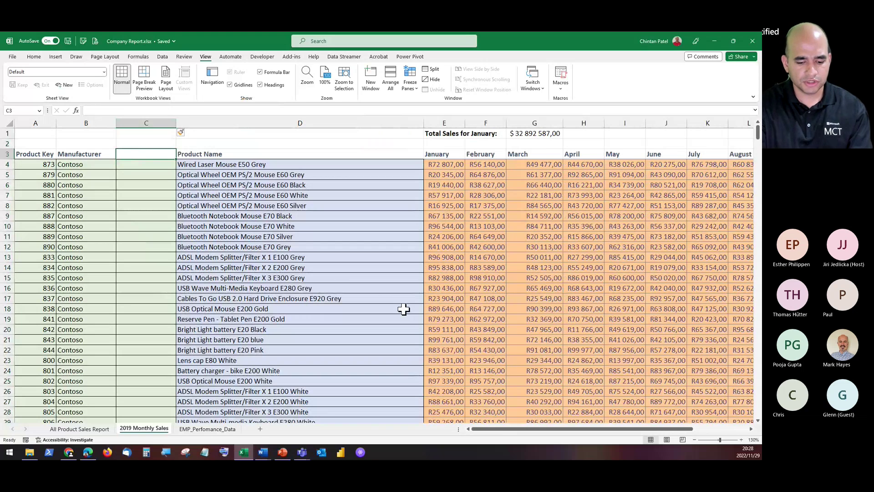
pyautogui.write('Product')
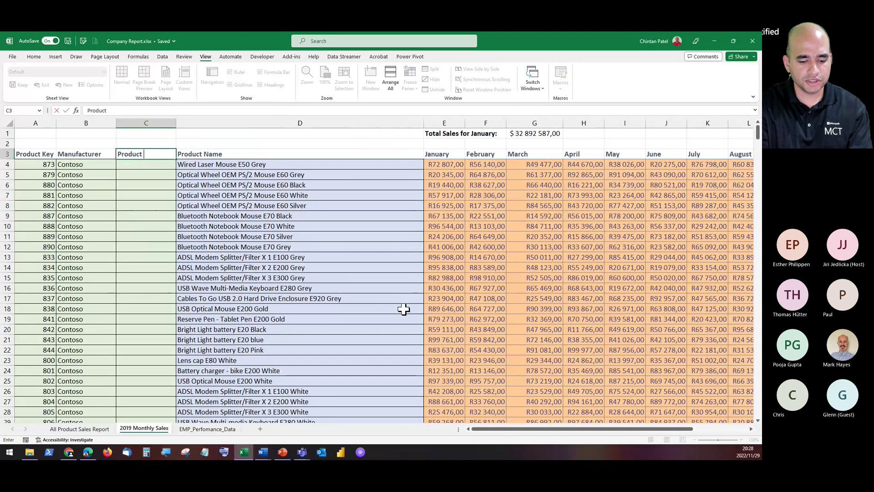
pyautogui.write(' Key')
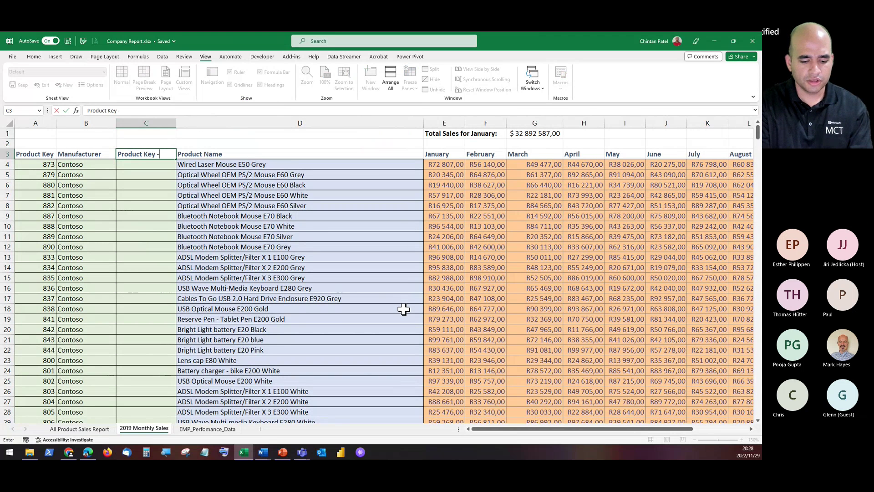
pyautogui.write(' - Manufactur')
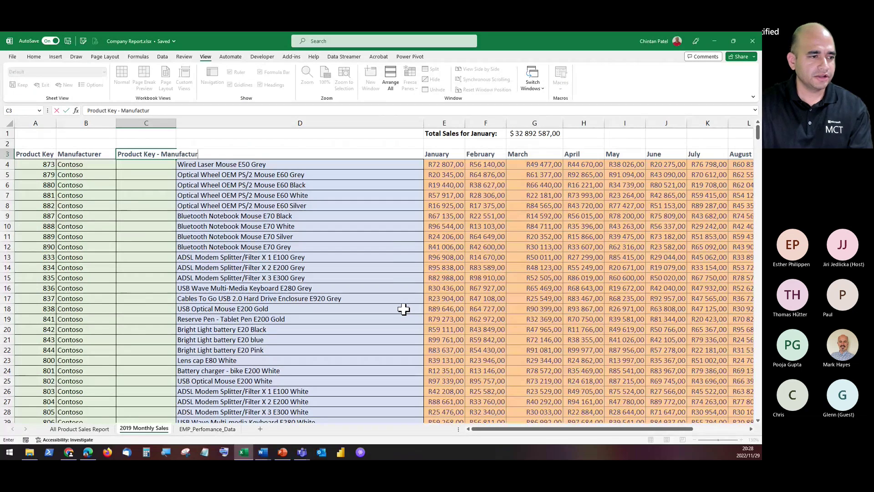
pyautogui.write('er')
pyautogui.click(403, 309)
pyautogui.doubleClick(177, 123)
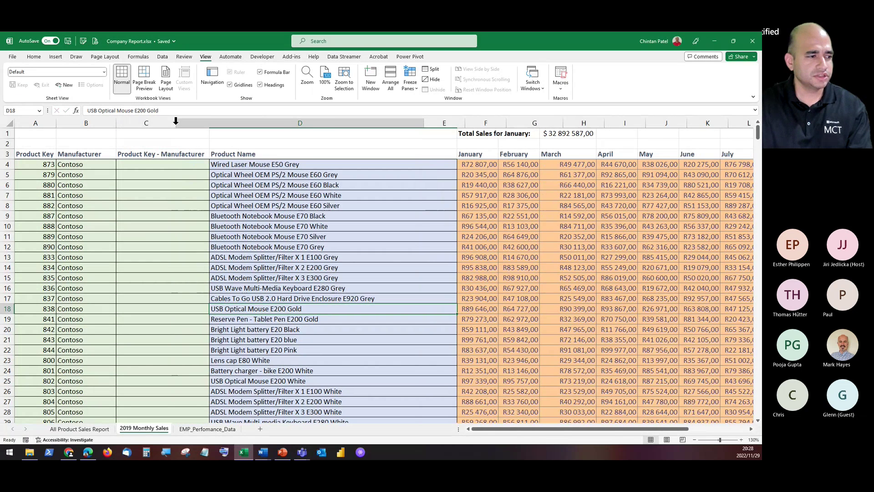
# Enter the formula =TEXTJOIN(" - ";TRUE;A4:B4) in cell C4 to combine the product key and manufacturer.
pyautogui.click(142, 164)
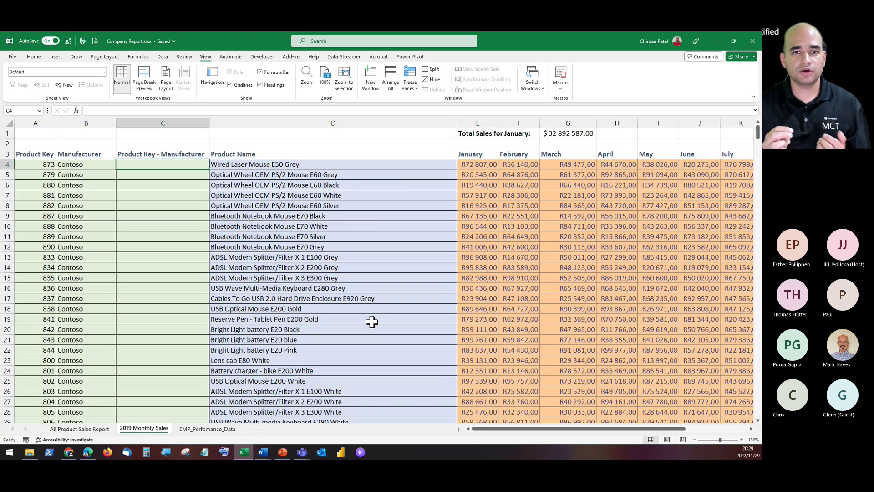
pyautogui.write('=TEXT')
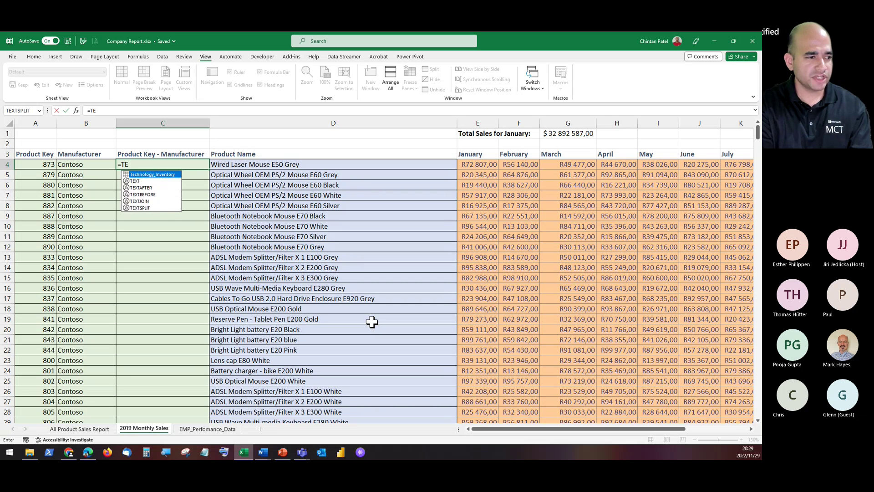
pyautogui.press('Down')
pyautogui.press('Down')
pyautogui.press('Down')
pyautogui.press('Tab')
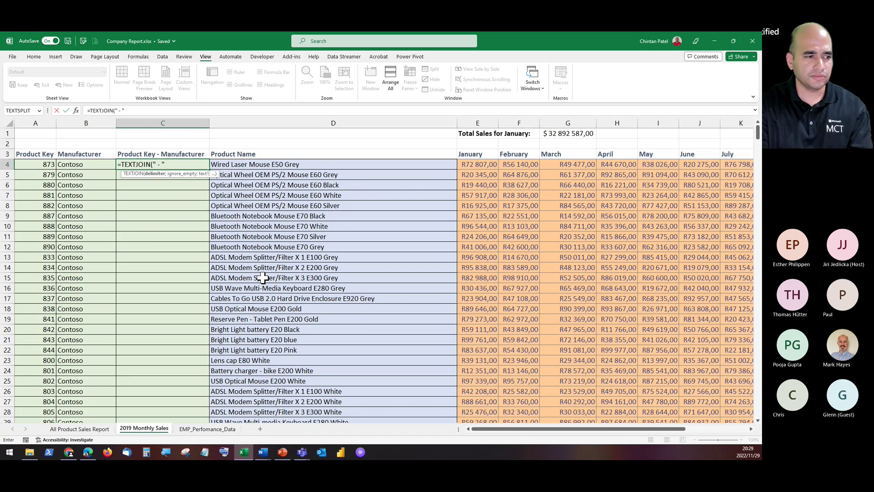
pyautogui.write(';')
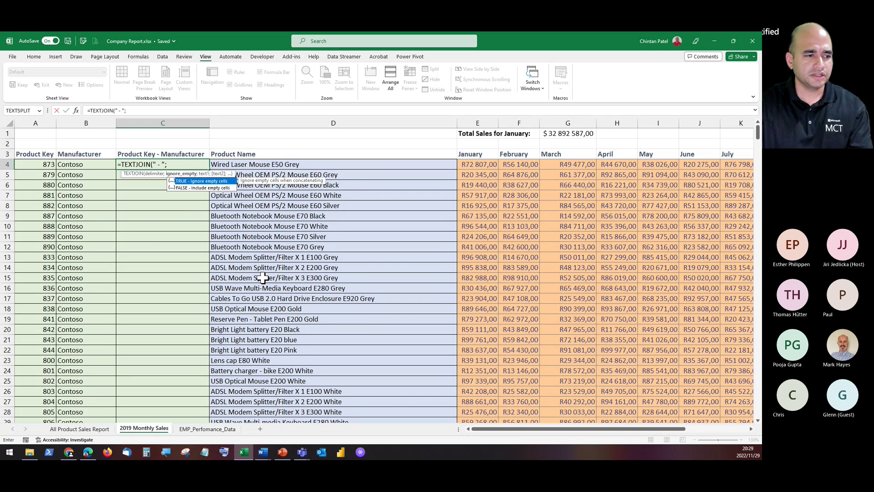
pyautogui.press('Tab')
pyautogui.write(';')
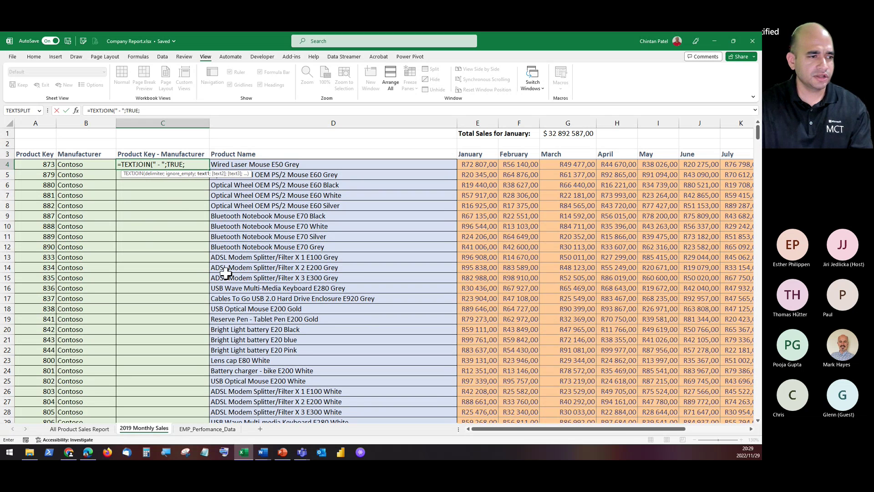
pyautogui.moveTo(42, 164); pyautogui.dragTo(69, 164)
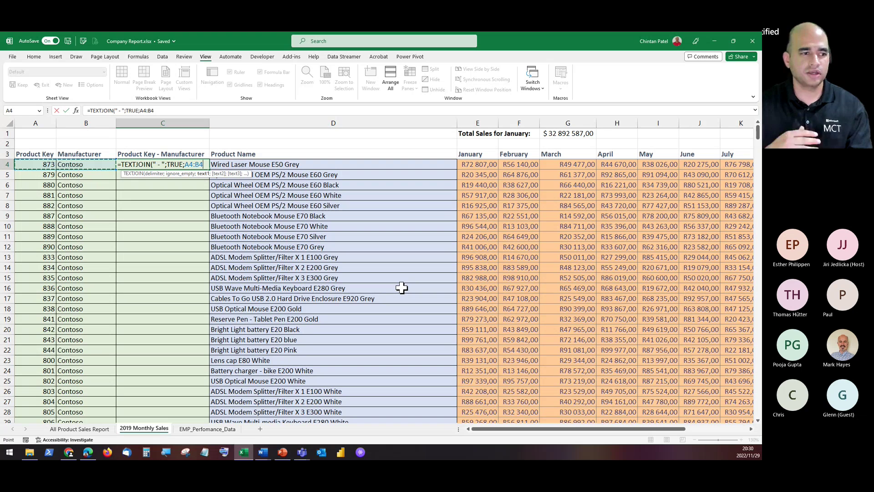
pyautogui.write(')')
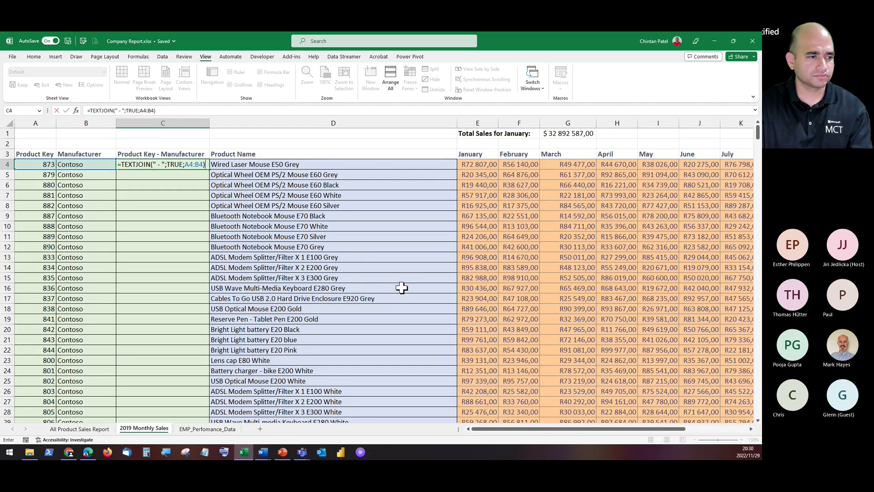
pyautogui.press('Return')
# Fill the TEXTJOIN formula from C4 down the whole Product Key - Manufacturer column.
pyautogui.click(173, 164)
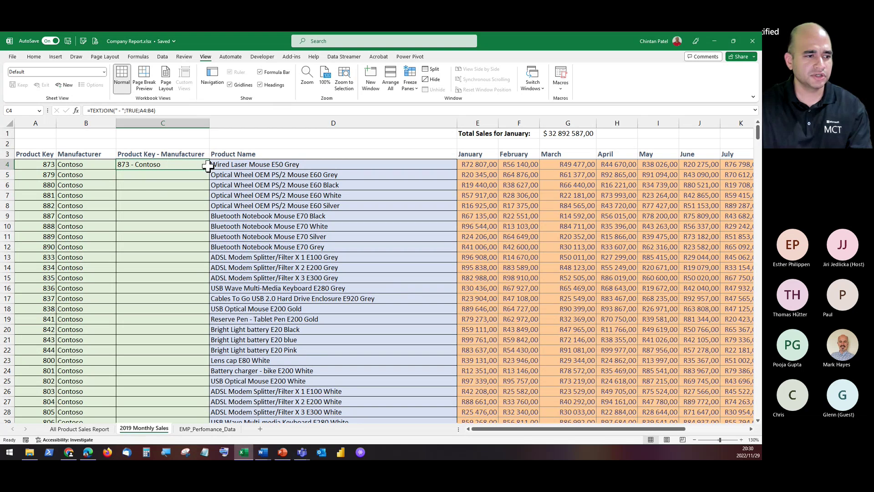
pyautogui.doubleClick(208, 168)
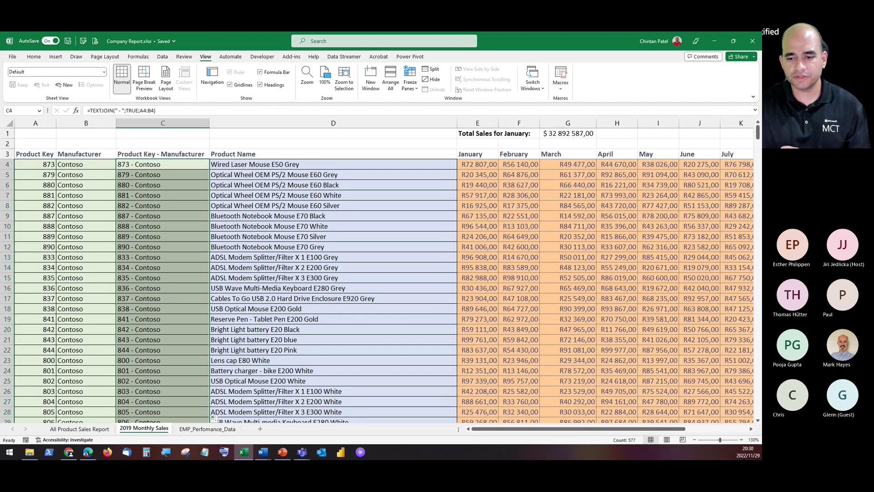
pyautogui.hotkey('alt', 'Tab')
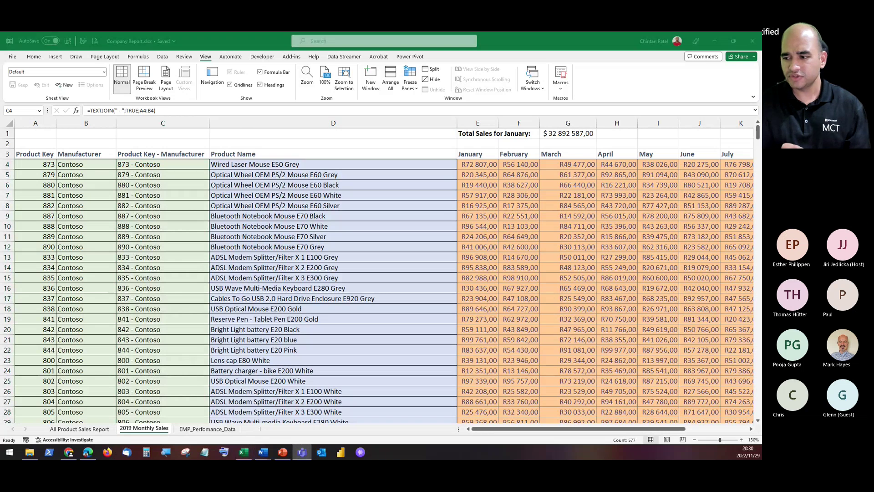
pyautogui.hotkey('alt', 'Tab')
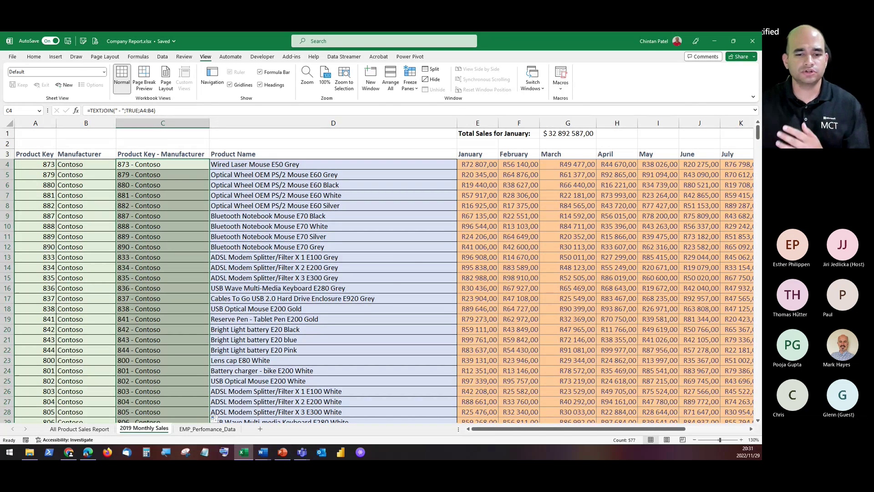
# Insert a recommended Clustered Column chart comparing the employees' January to March figures on the EMP_Perfomance_Data sheet.
pyautogui.click(336, 216)
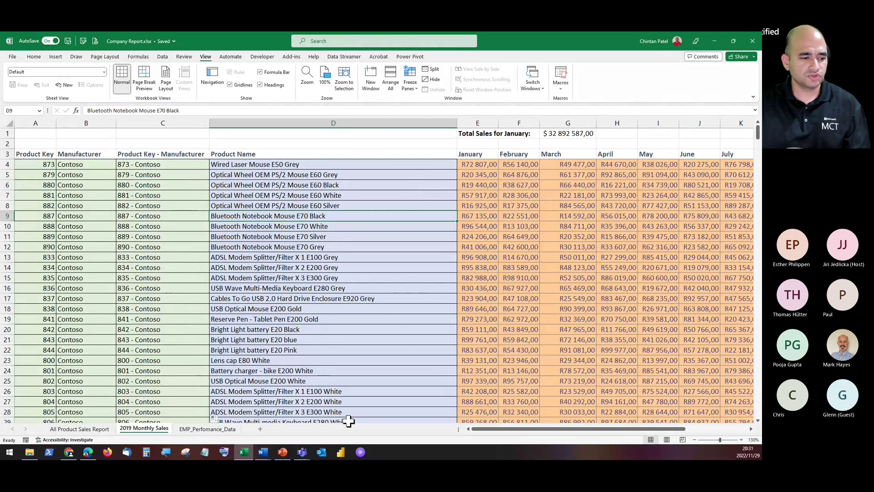
pyautogui.click(208, 428)
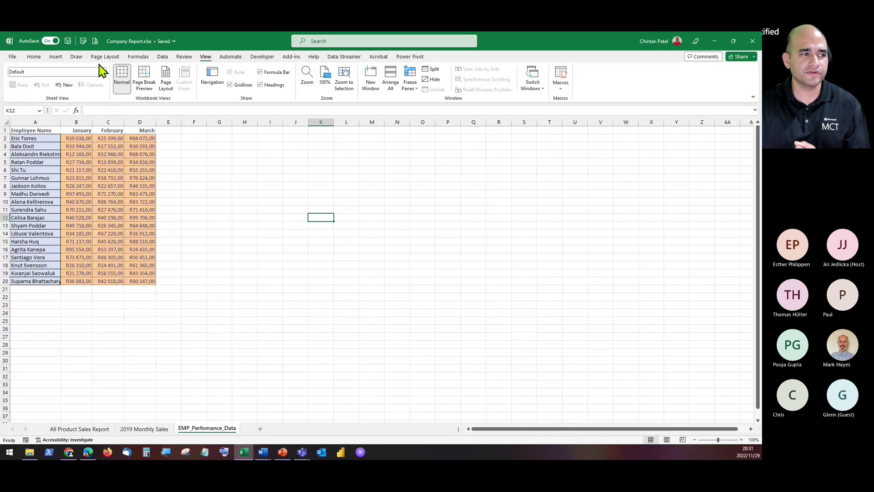
pyautogui.click(56, 57)
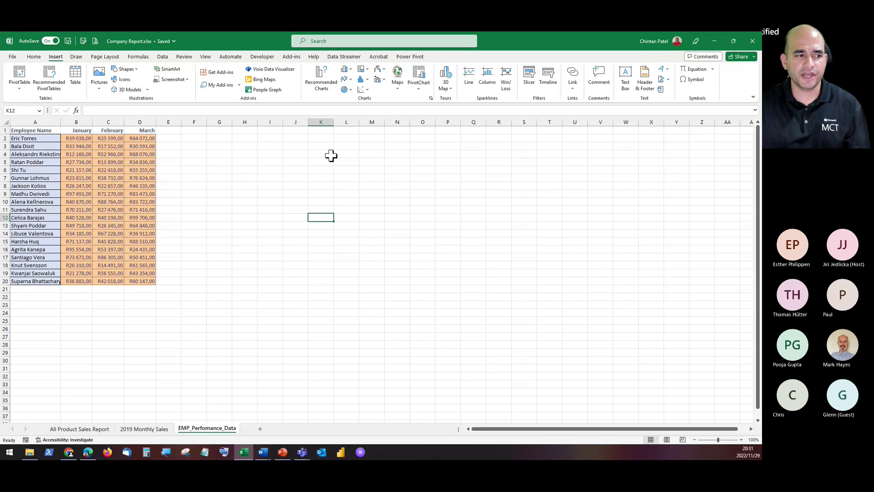
pyautogui.click(98, 200)
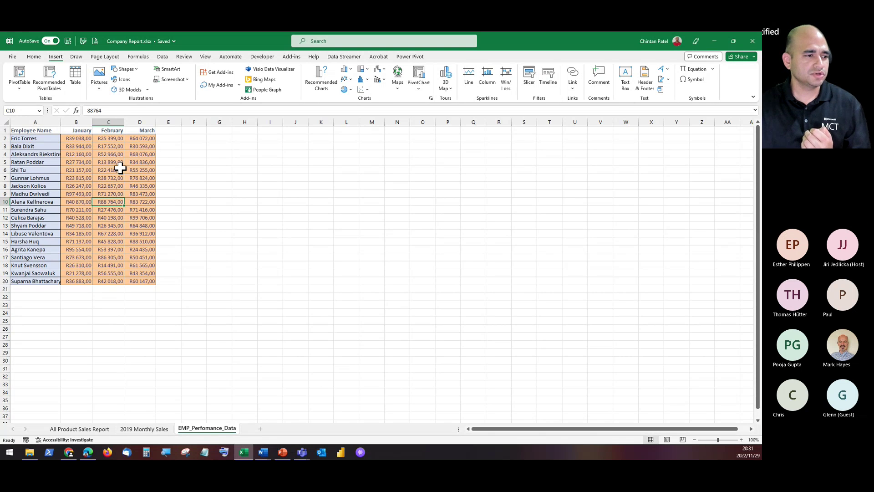
pyautogui.click(331, 80)
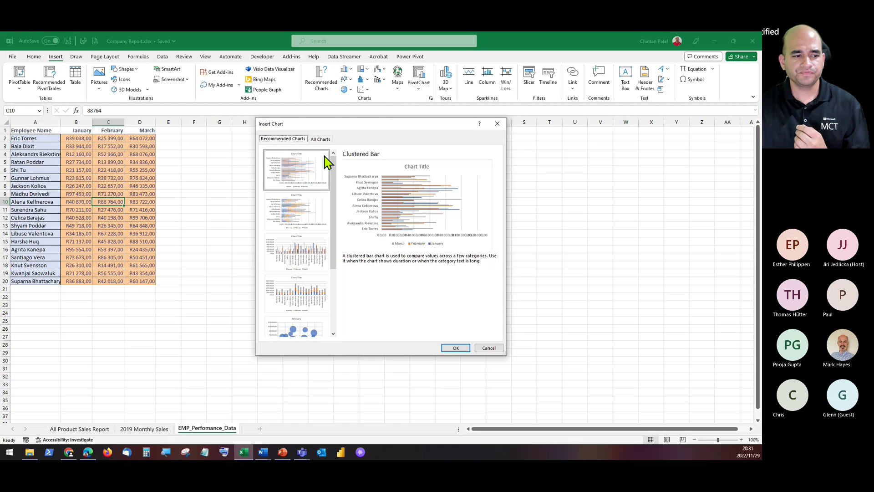
pyautogui.click(298, 264)
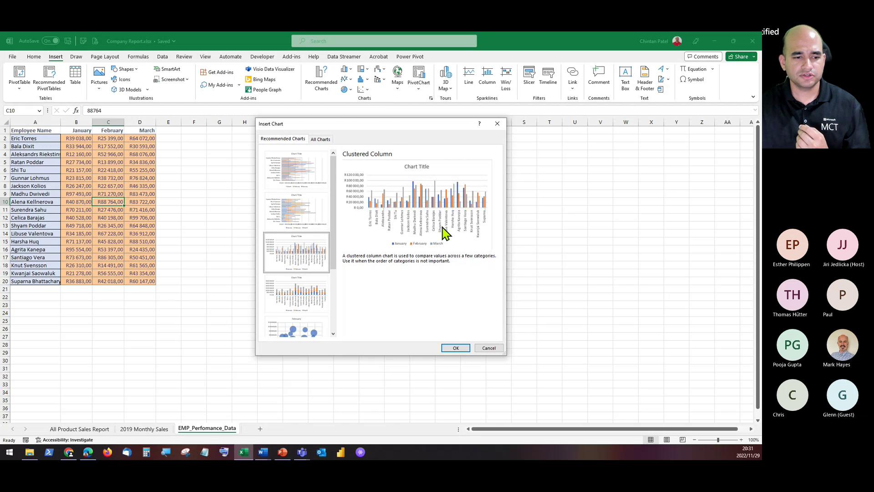
pyautogui.click(456, 348)
# Position the chart beside the employee data and enlarge it to span about columns E to P and rows 1 to 22.
pyautogui.moveTo(329, 224); pyautogui.dragTo(196, 136)
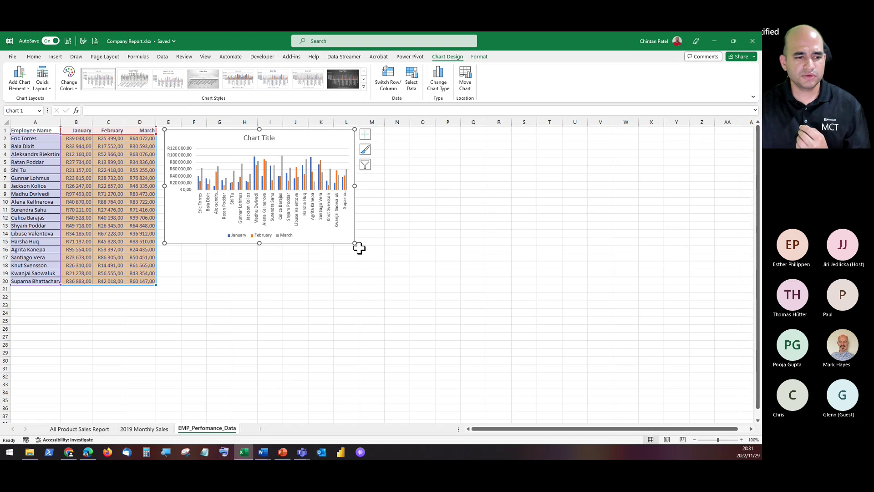
pyautogui.moveTo(360, 248); pyautogui.dragTo(459, 301)
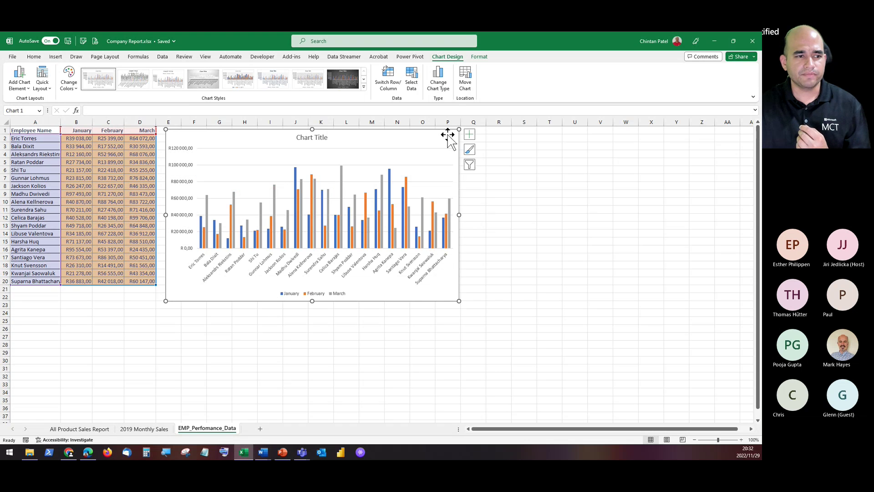
pyautogui.moveTo(388, 137)
pyautogui.mouseDown()
pyautogui.moveTo(416, 144)
pyautogui.moveTo(377, 141)
pyautogui.moveTo(390, 139)
pyautogui.mouseUp()
# Set the chart title to "1st Quarter Performance".
pyautogui.click(312, 140)
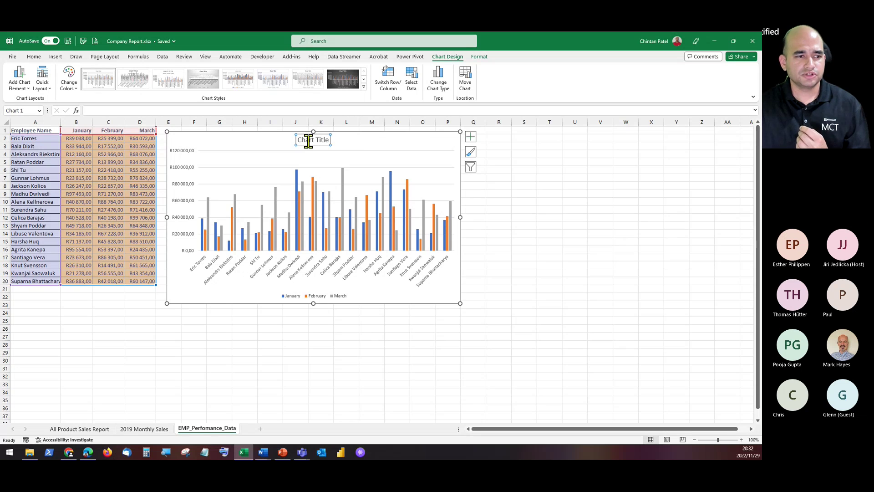
pyautogui.write('1')
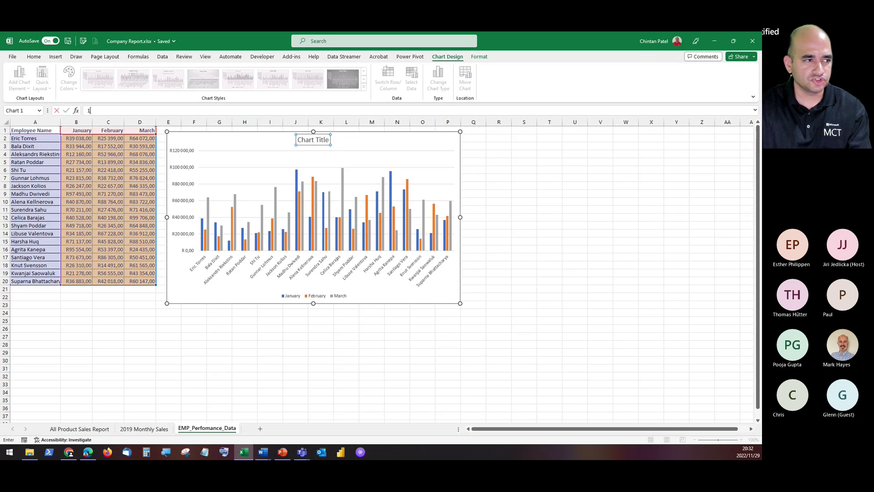
pyautogui.write('st')
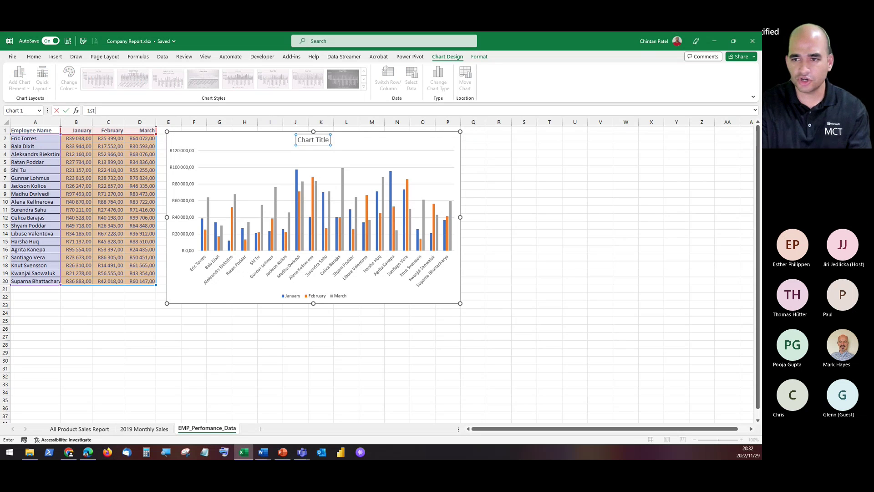
pyautogui.write(' Quart')
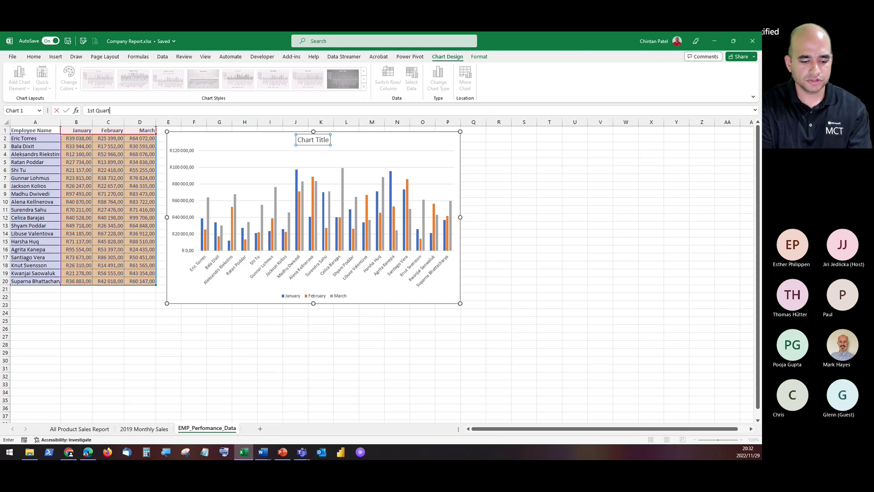
pyautogui.write('er Performance')
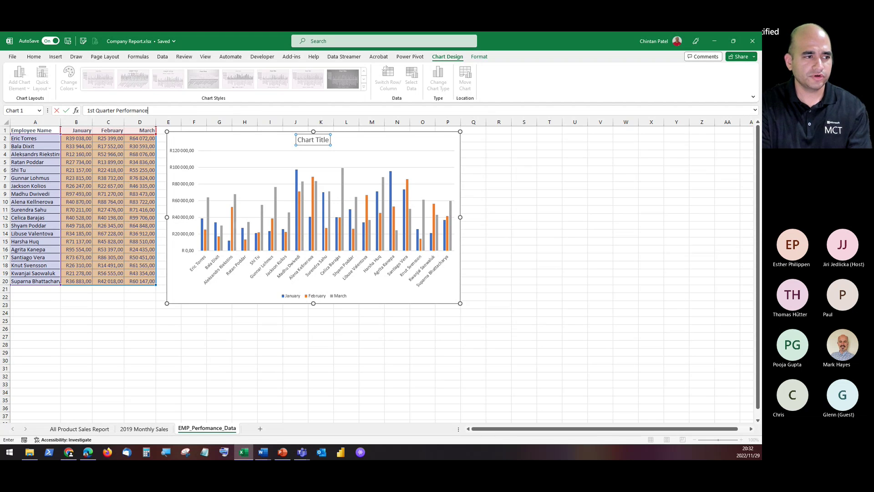
pyautogui.press('Return')
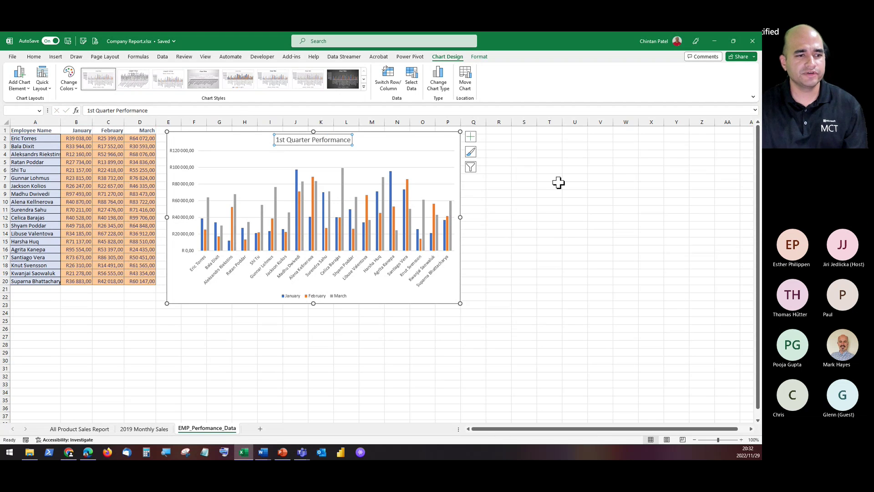
# Switch the chart's rows and columns so the months form the horizontal axis, and add axis titles.
pyautogui.click(399, 137)
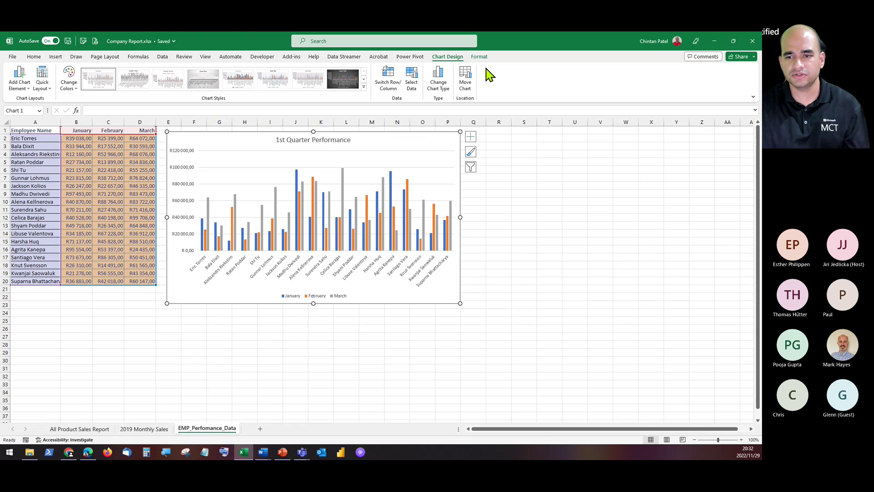
pyautogui.click(395, 87)
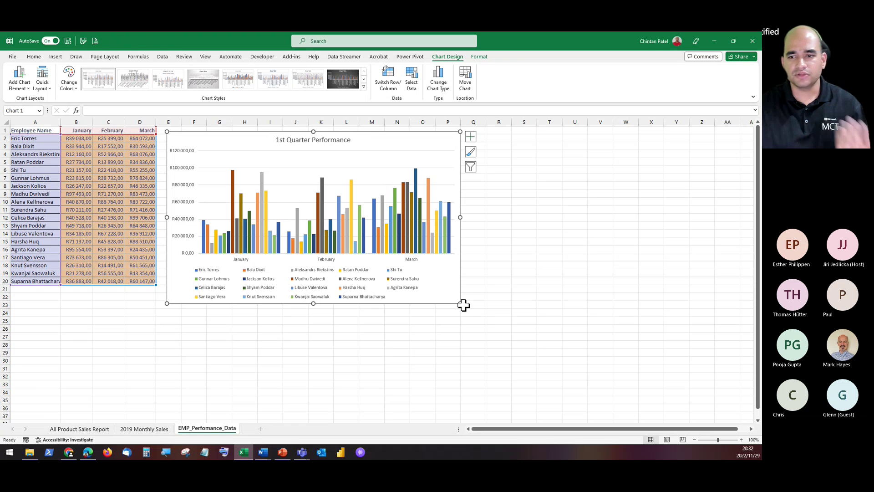
pyautogui.click(471, 137)
pyautogui.click(490, 154)
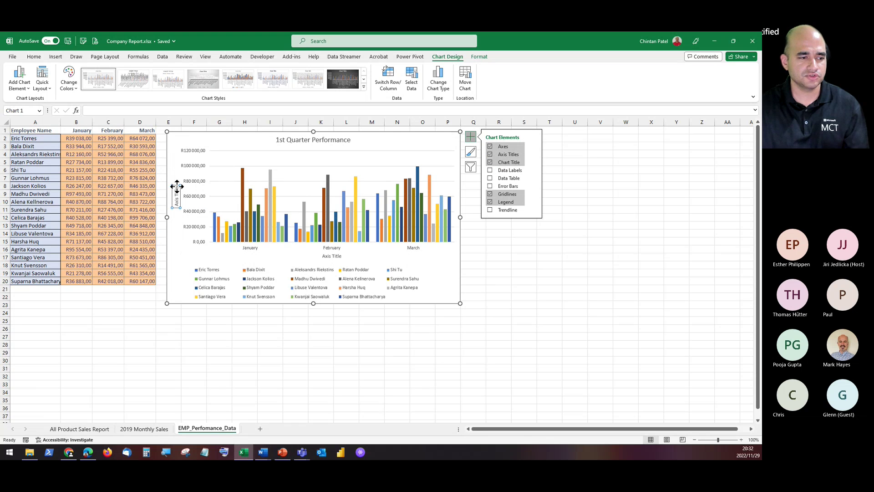
# Title the chart's vertical axis "Sales" and its horizontal axis "Months".
pyautogui.write('Sales')
pyautogui.press('Return')
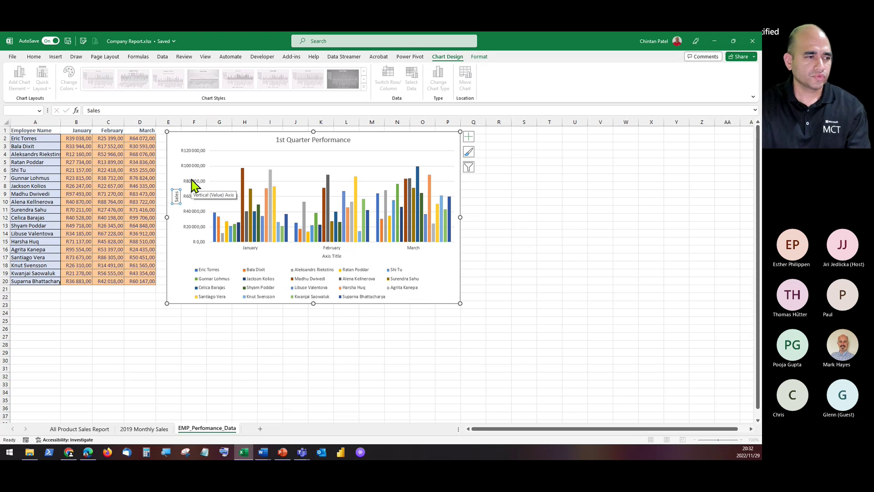
pyautogui.click(331, 257)
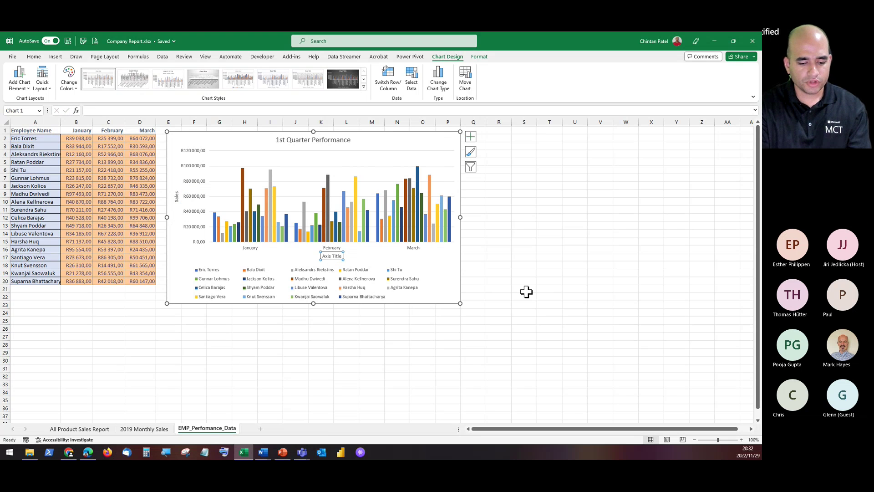
pyautogui.write('Months')
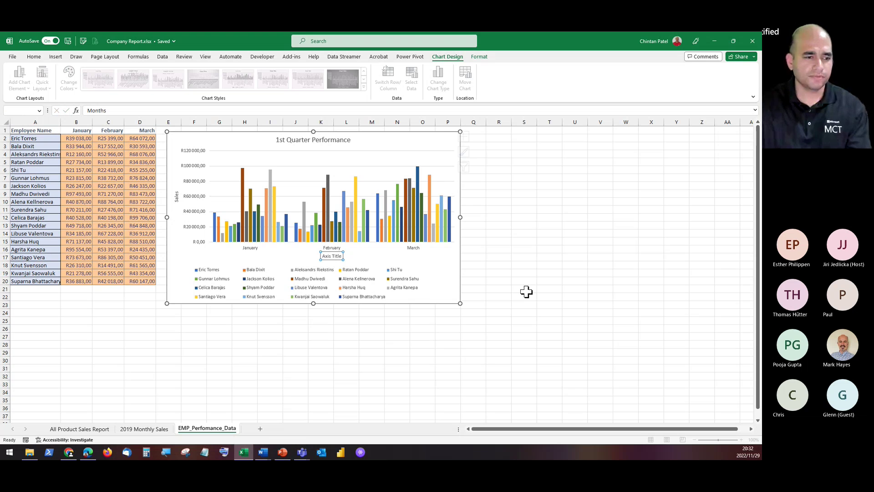
pyautogui.press('Return')
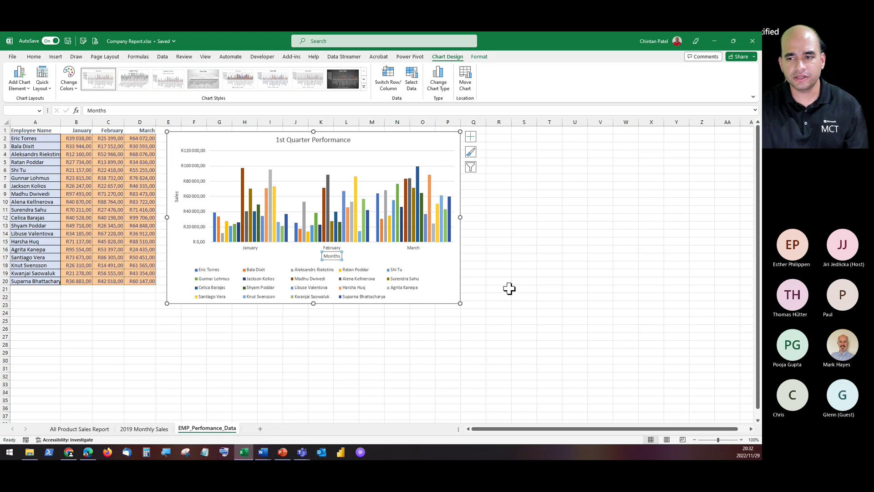
# Add the alt text "Chart Displaying Sales Rep Performance for the first quarter" to the chart.
pyautogui.click(453, 268)
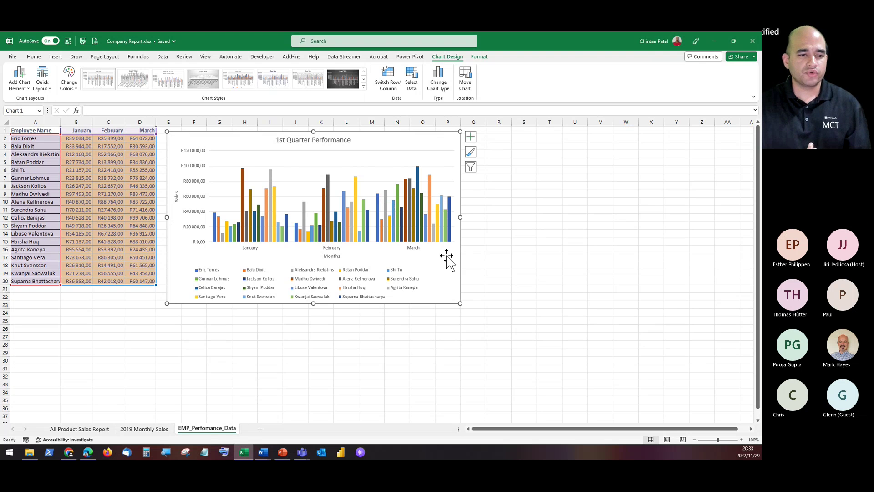
pyautogui.rightClick(430, 265)
pyautogui.rightClick(437, 140)
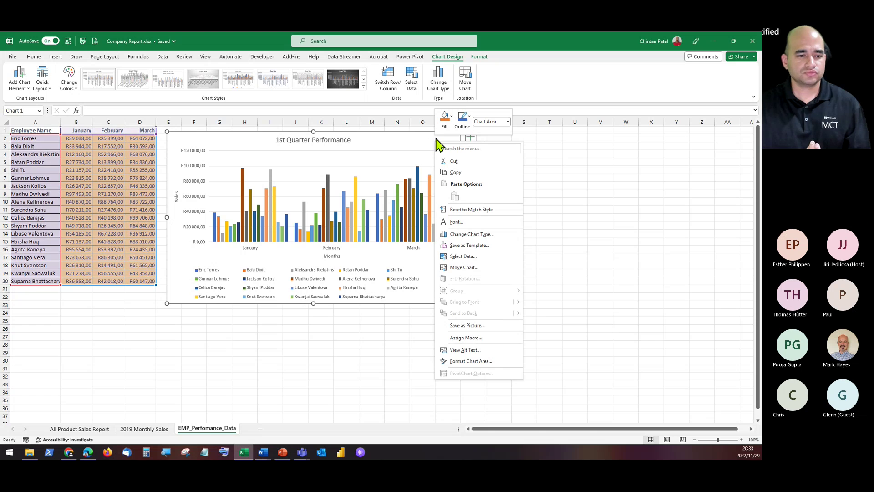
pyautogui.click(483, 352)
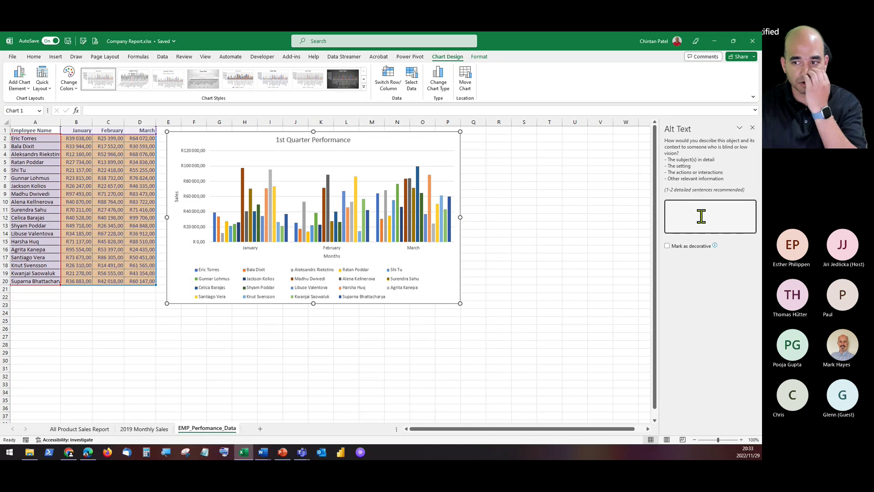
pyautogui.write('Char')
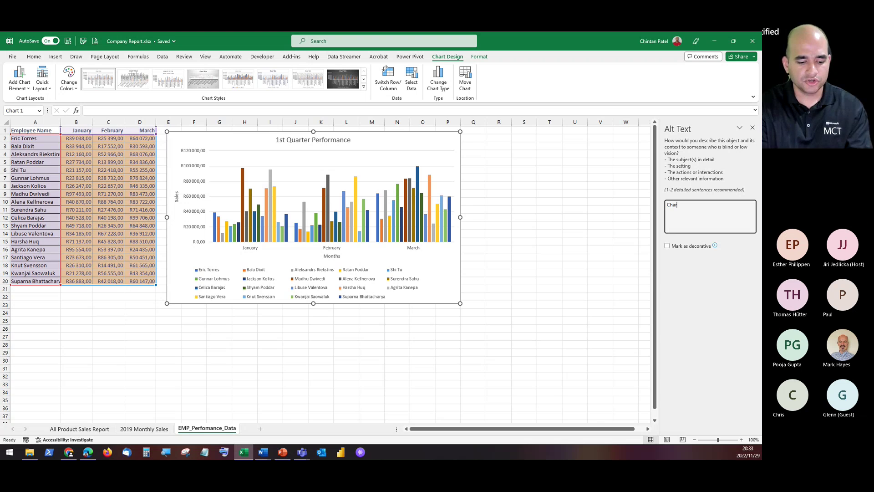
pyautogui.write('t Displaying ')
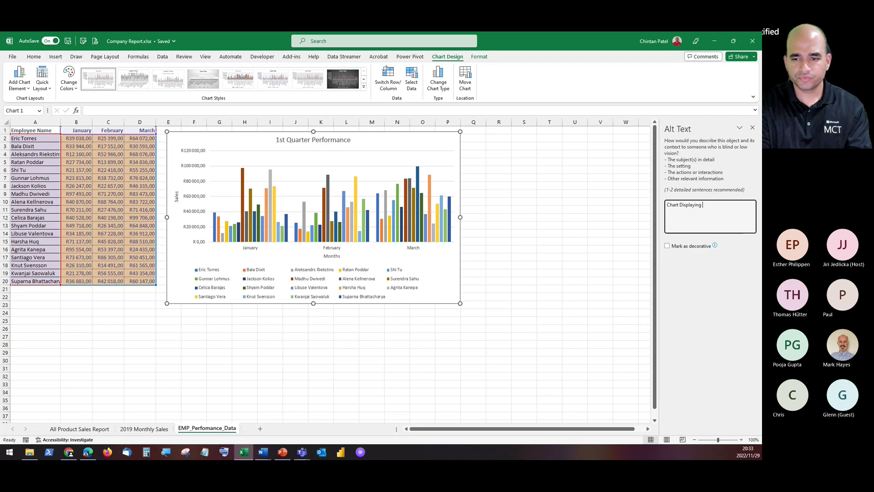
pyautogui.write('Sales Rep ')
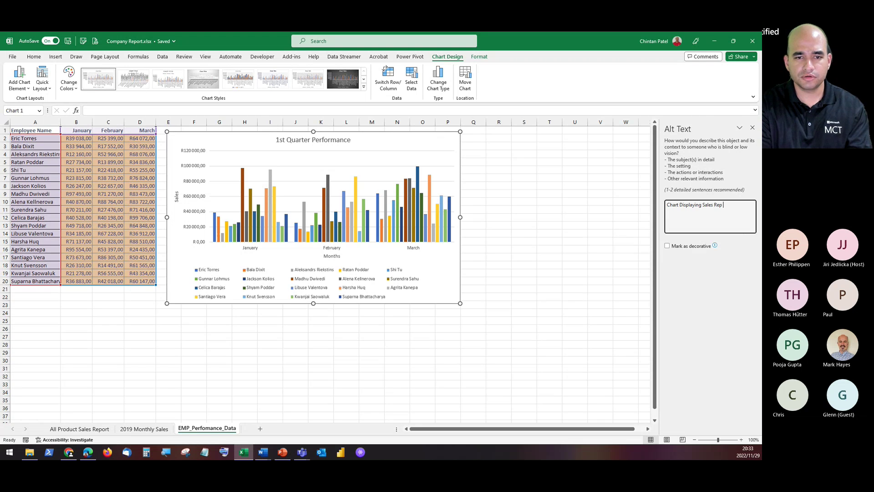
pyautogui.write('Performance ')
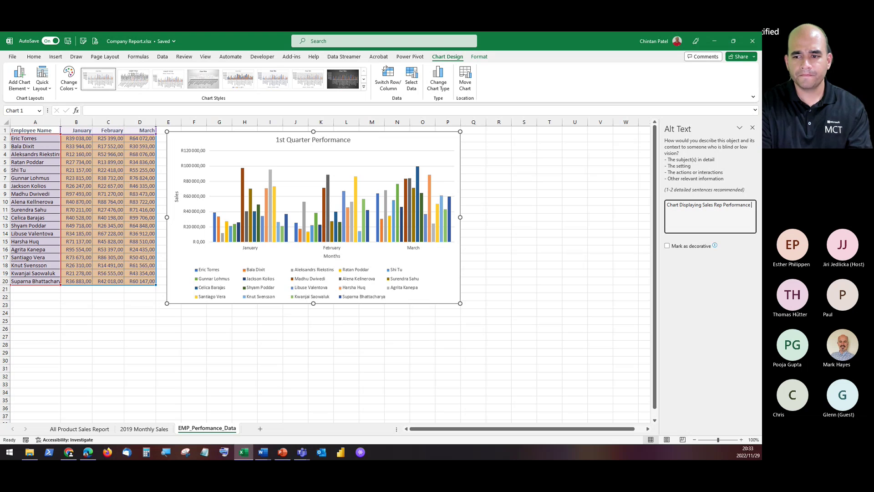
pyautogui.write('for the f')
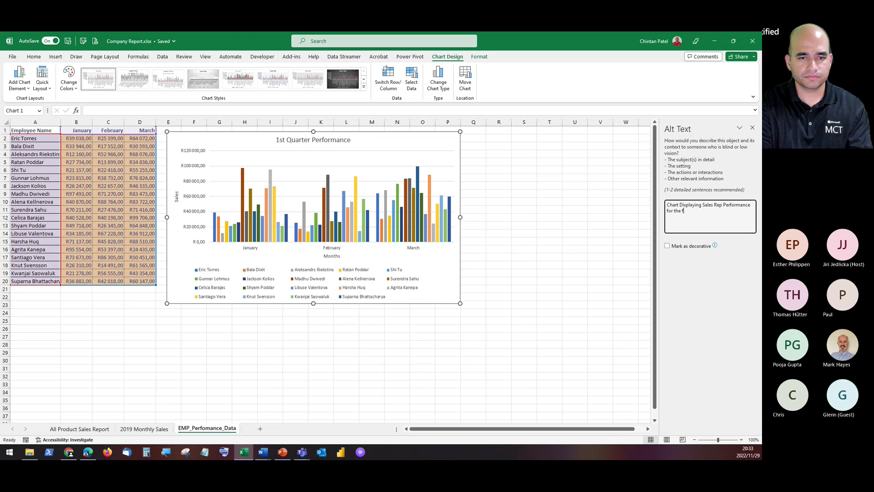
pyautogui.write('irst quarter')
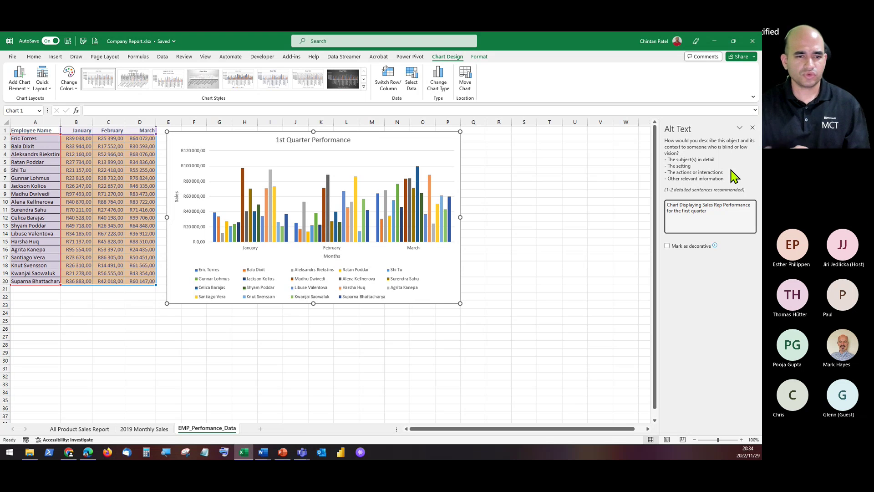
# Apply the black-background chart style with uppercase axis titles to the 1st Quarter Performance chart.
pyautogui.click(435, 145)
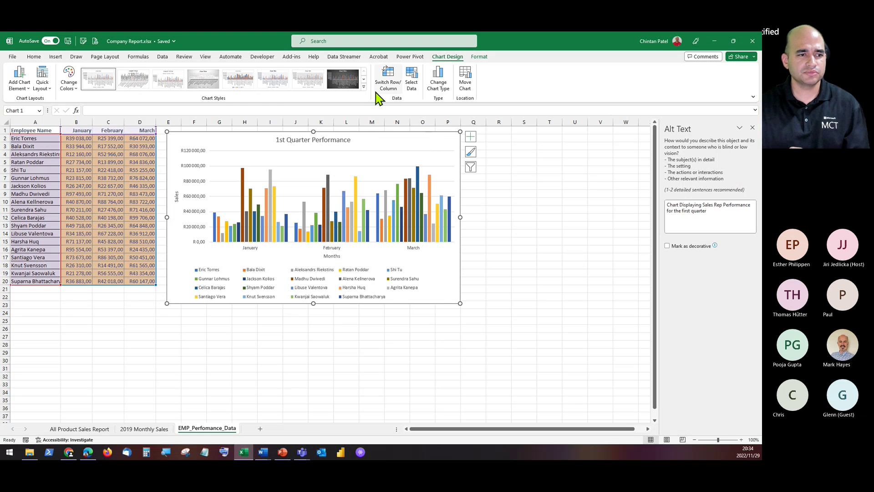
pyautogui.click(364, 87)
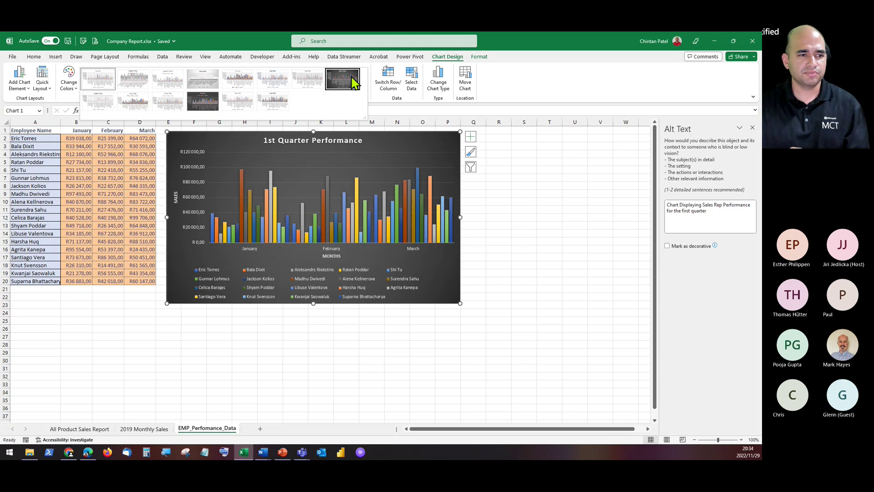
pyautogui.click(354, 82)
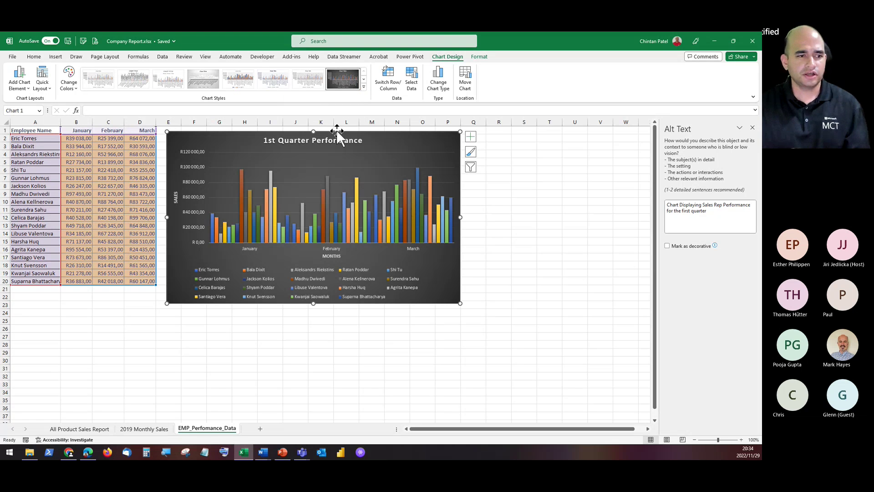
# Move the 1st Quarter Performance chart to a new chart sheet named "1st Qtr Performance".
pyautogui.rightClick(411, 142)
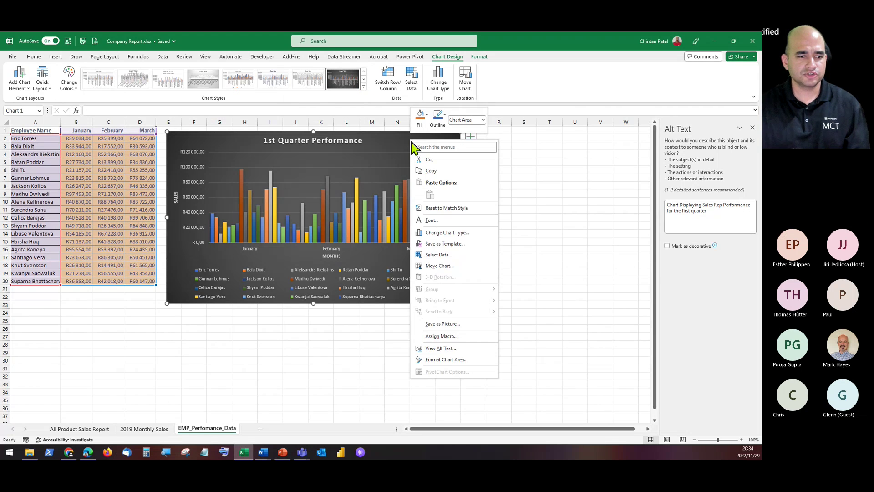
pyautogui.click(449, 266)
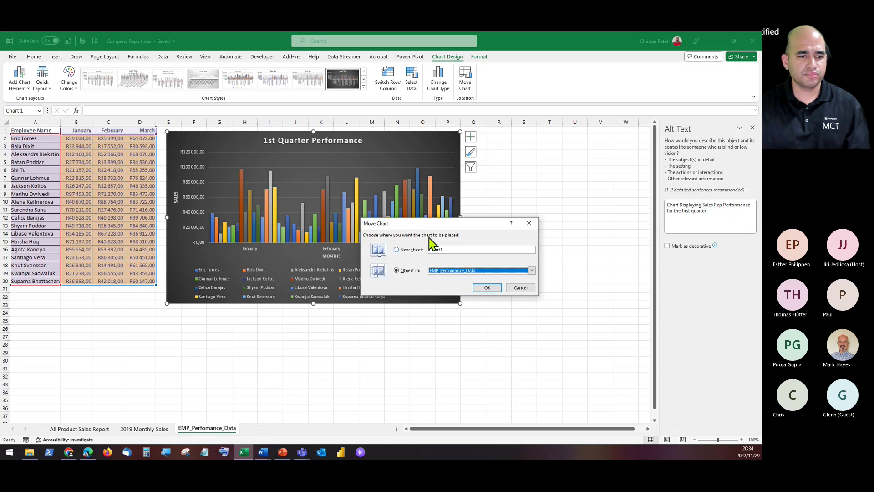
pyautogui.moveTo(408, 251); pyautogui.dragTo(405, 272)
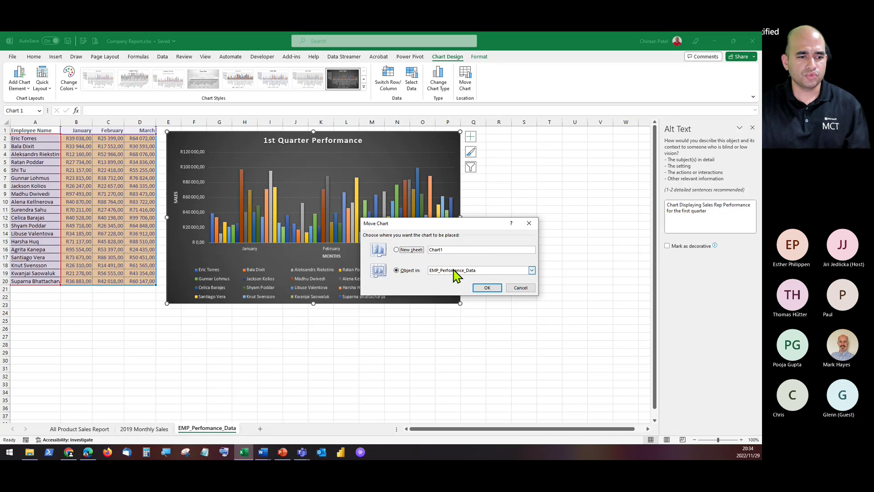
pyautogui.click(412, 250)
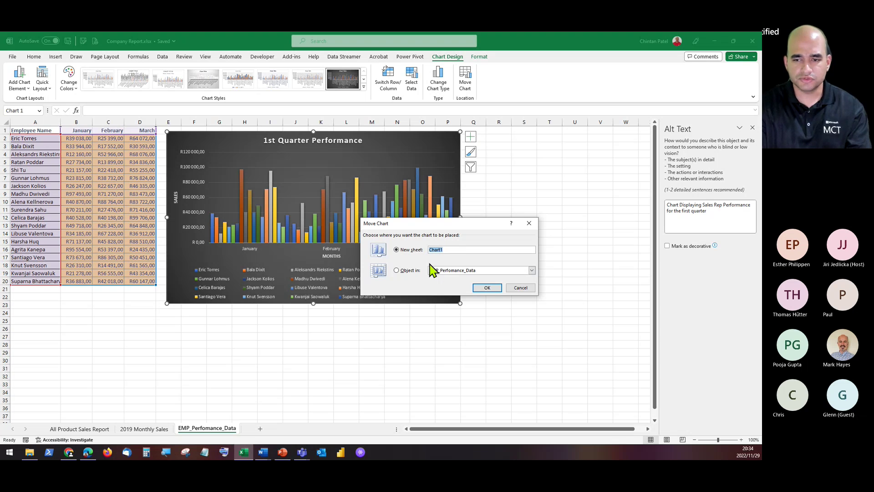
pyautogui.write('1st Qtr')
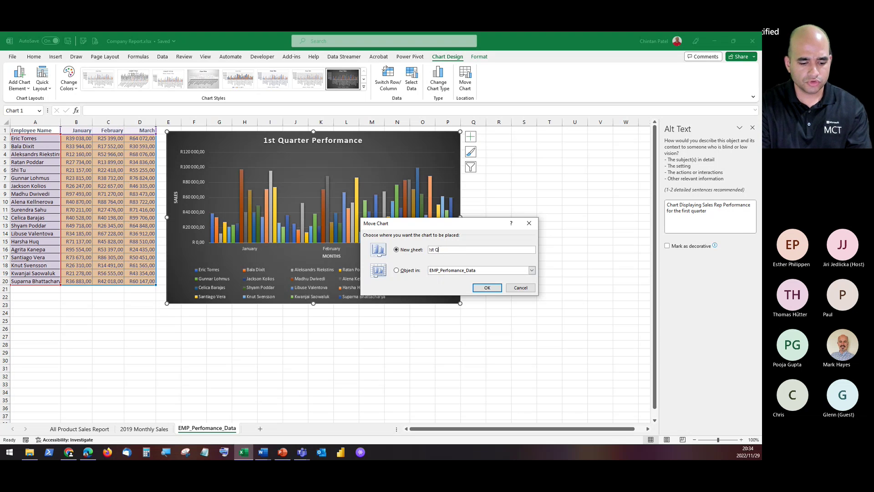
pyautogui.press('BackSpace')
pyautogui.press('BackSpace')
pyautogui.press('BackSpace')
pyautogui.press('BackSpace')
pyautogui.press('BackSpace')
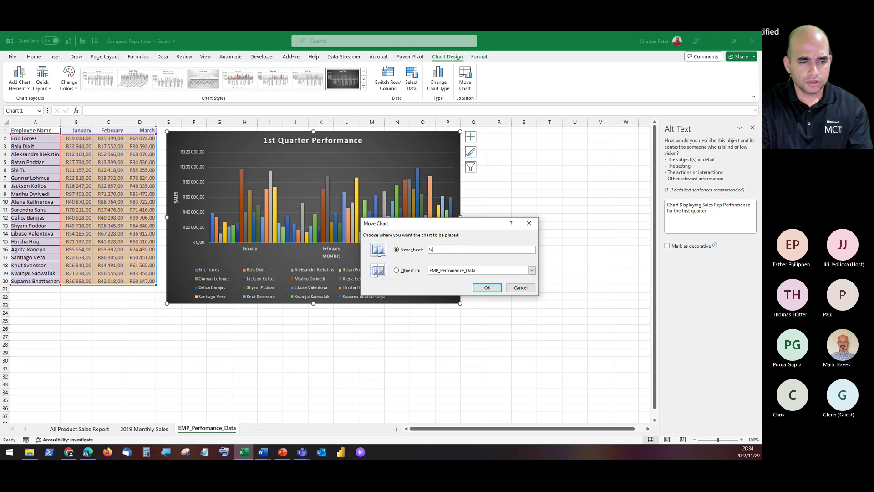
pyautogui.write('d')
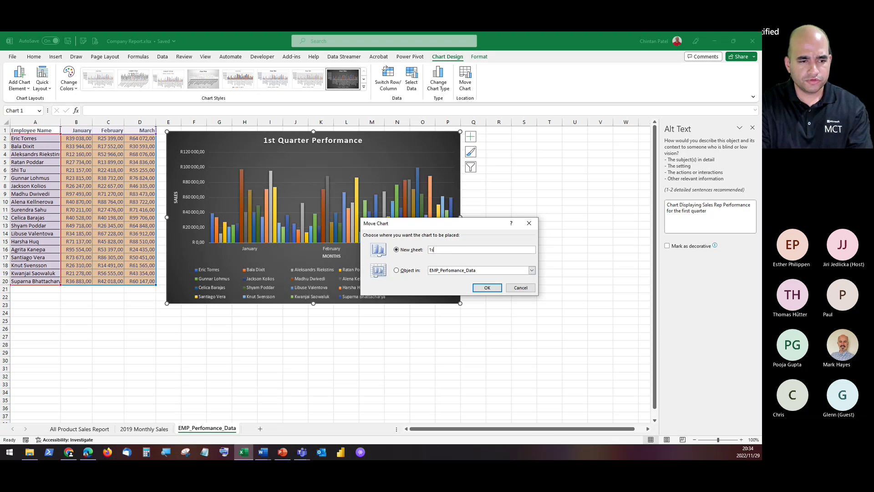
pyautogui.write('t Qtr ')
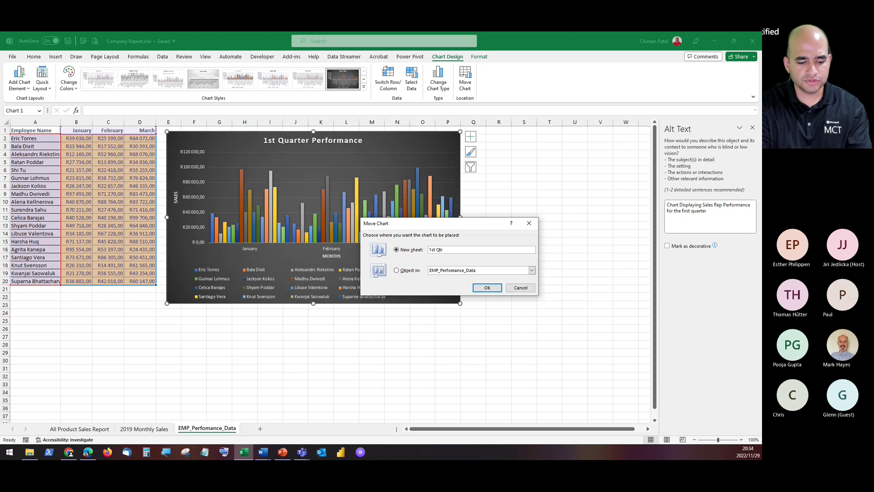
pyautogui.write('Performance')
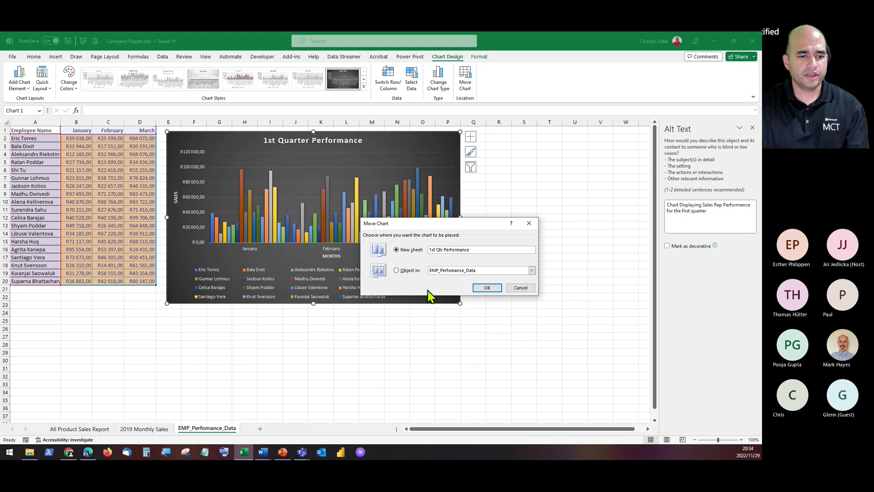
pyautogui.click(489, 288)
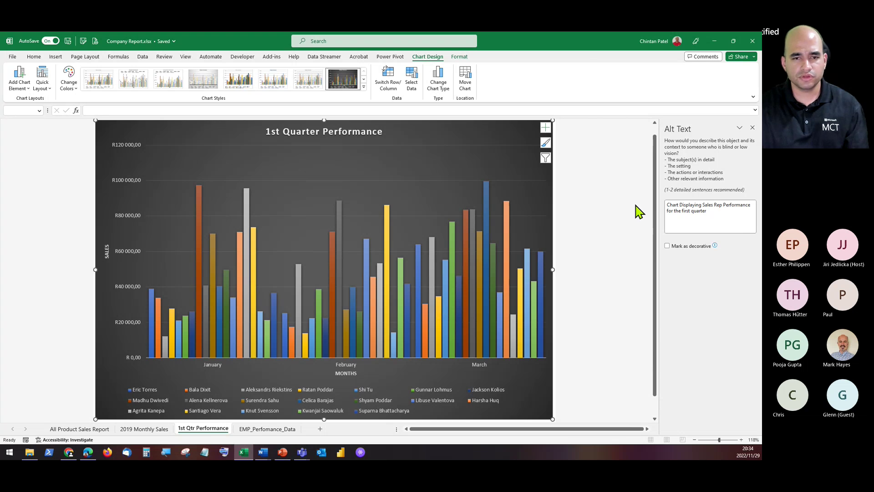
pyautogui.click(638, 211)
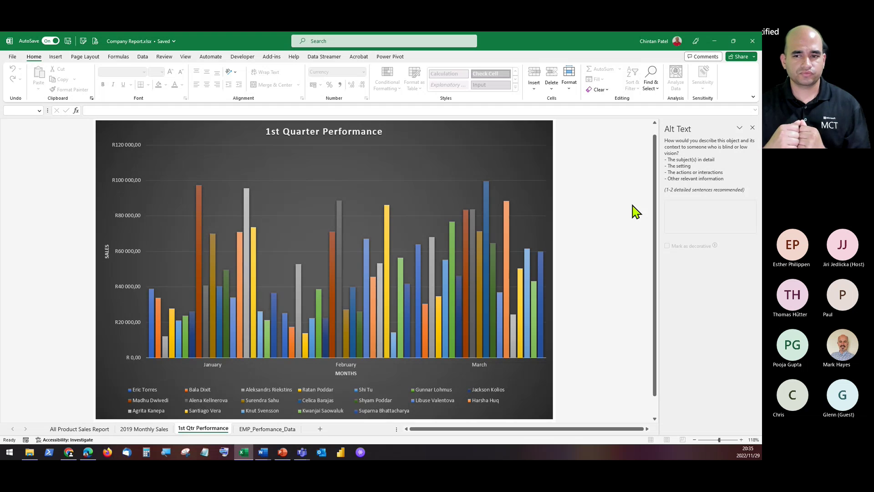
# Minimize the workbook, switch to the PowerPoint slide show and advance to the Study Resources slide.
pyautogui.click(714, 41)
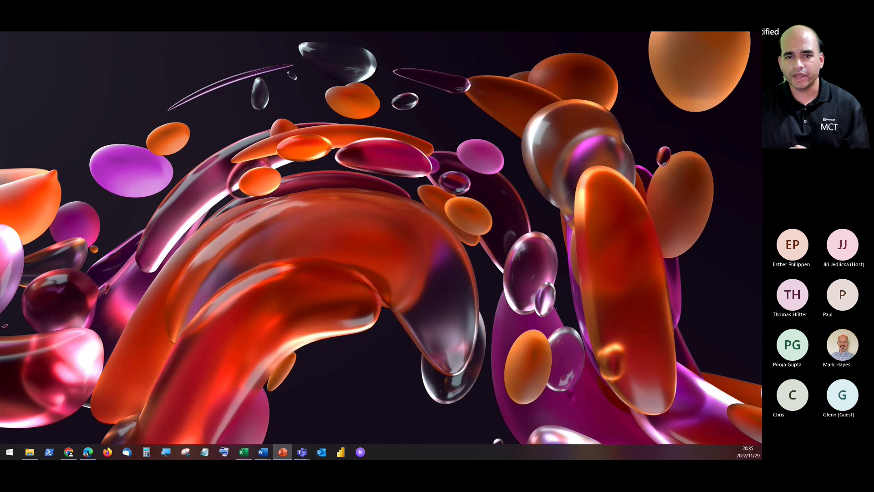
pyautogui.hotkey('alt', 'Tab')
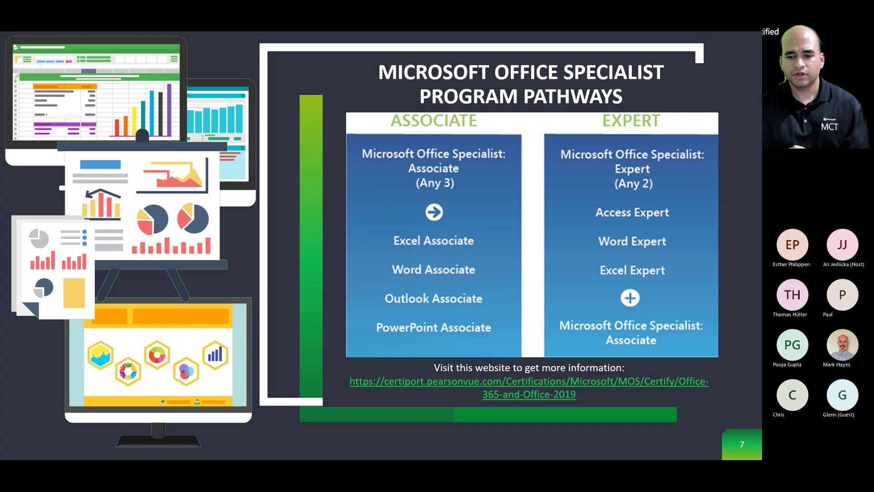
pyautogui.press('Right')
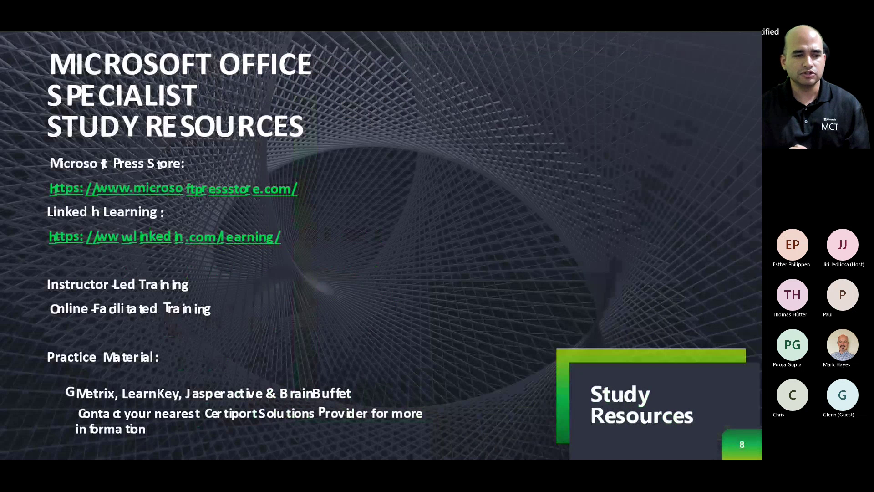